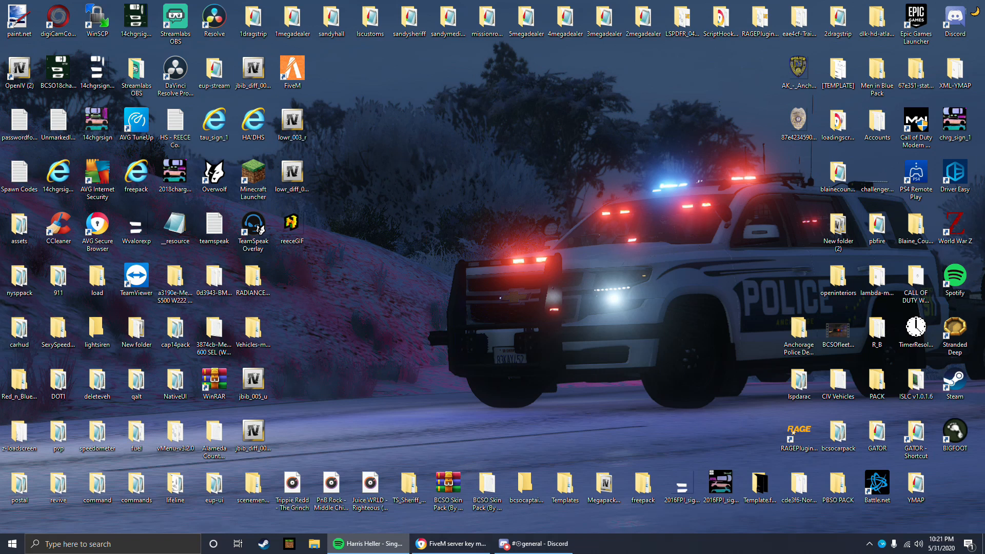
Step: Place the FXServer Creator V2 folder in the free middle area of the desktop and look through its nested FXServer Creator folders
{"action": "left_click_drag", "start_coordinate": [0, 135], "coordinate": [525, 243]}
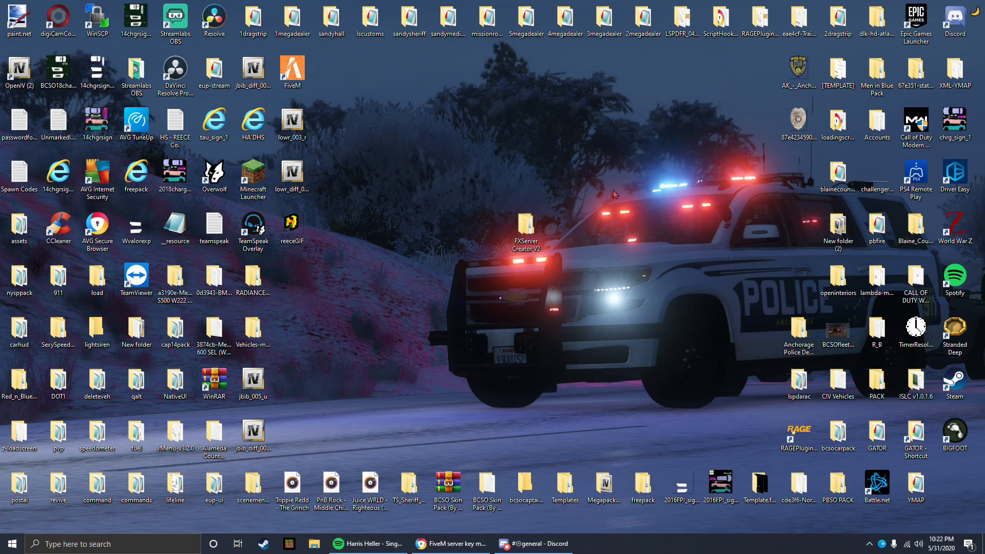
{"action": "double_click", "coordinate": [535, 250]}
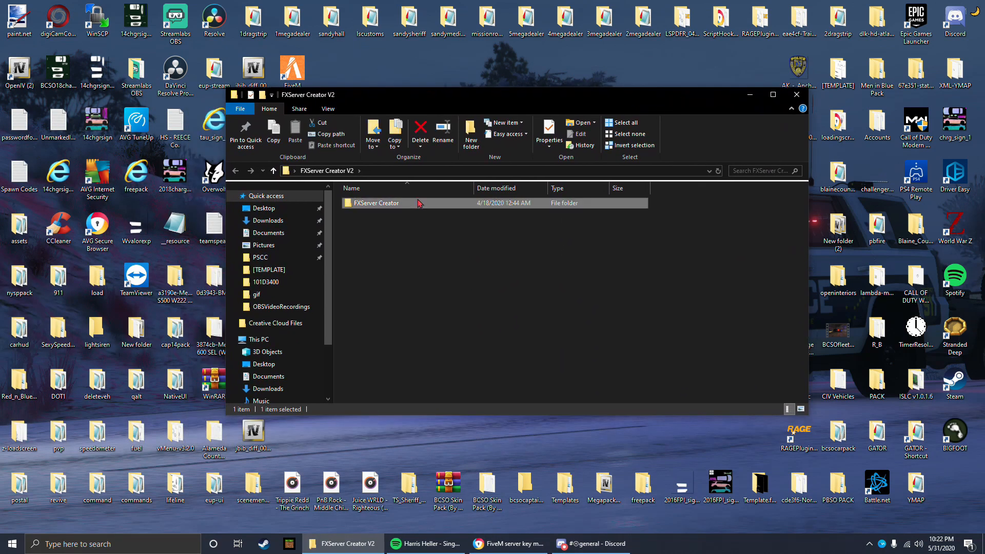
{"action": "double_click", "coordinate": [412, 203]}
{"action": "double_click", "coordinate": [395, 203]}
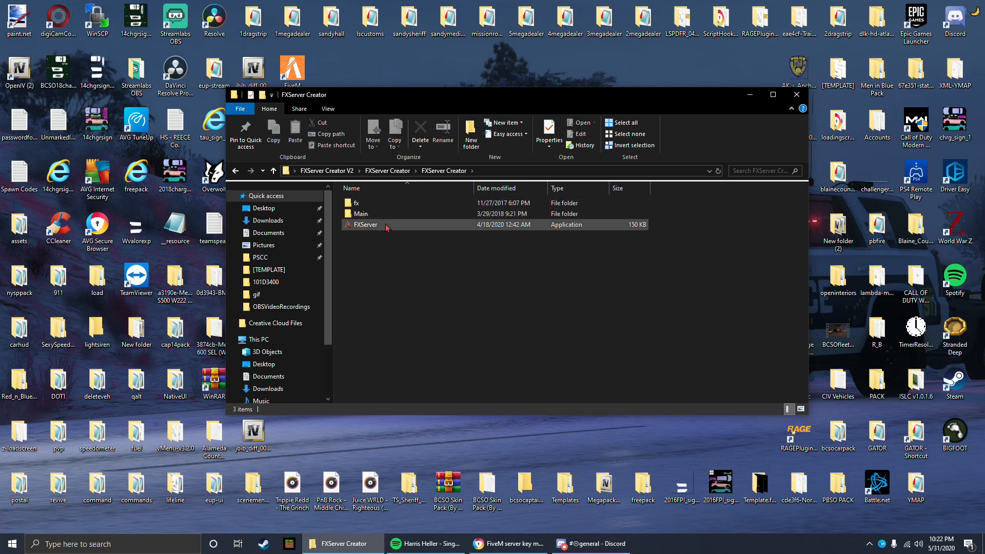
{"action": "left_click_drag", "start_coordinate": [422, 102], "coordinate": [392, 120]}
{"action": "left_click", "coordinate": [768, 114]}
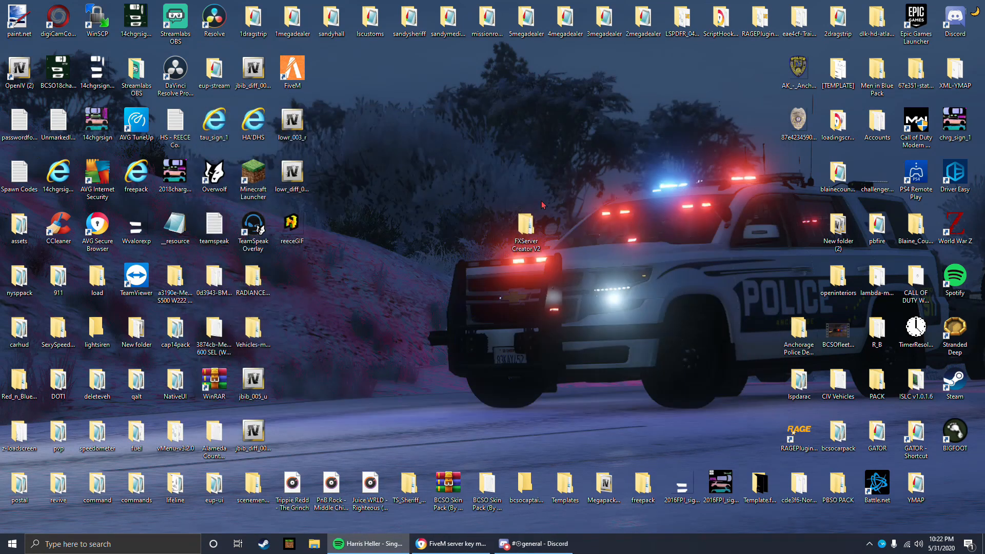
Step: Launch the FXServer application from the innermost folder of FXServer Creator V2 and close the folder window behind it
{"action": "double_click", "coordinate": [519, 226]}
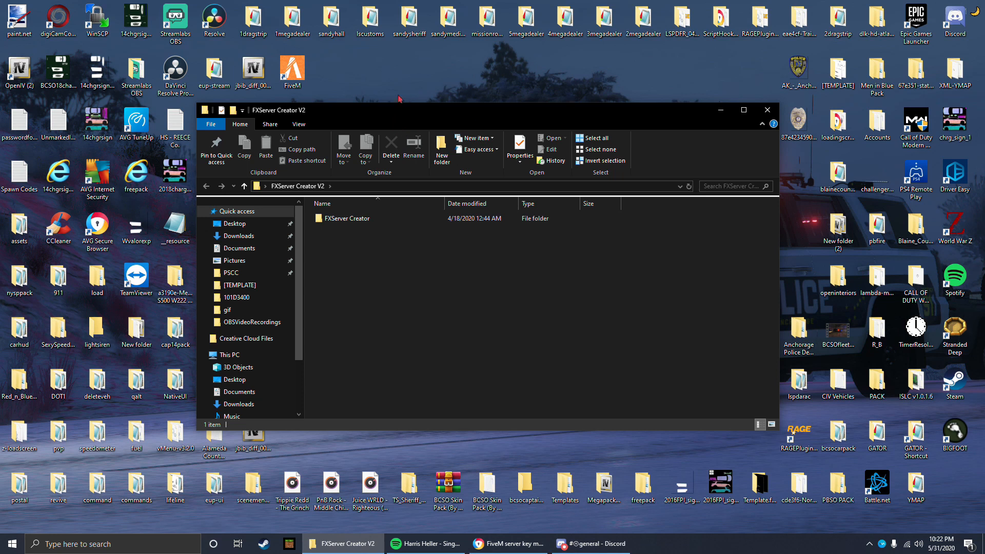
{"action": "left_click_drag", "start_coordinate": [399, 114], "coordinate": [433, 94]}
{"action": "double_click", "coordinate": [413, 201]}
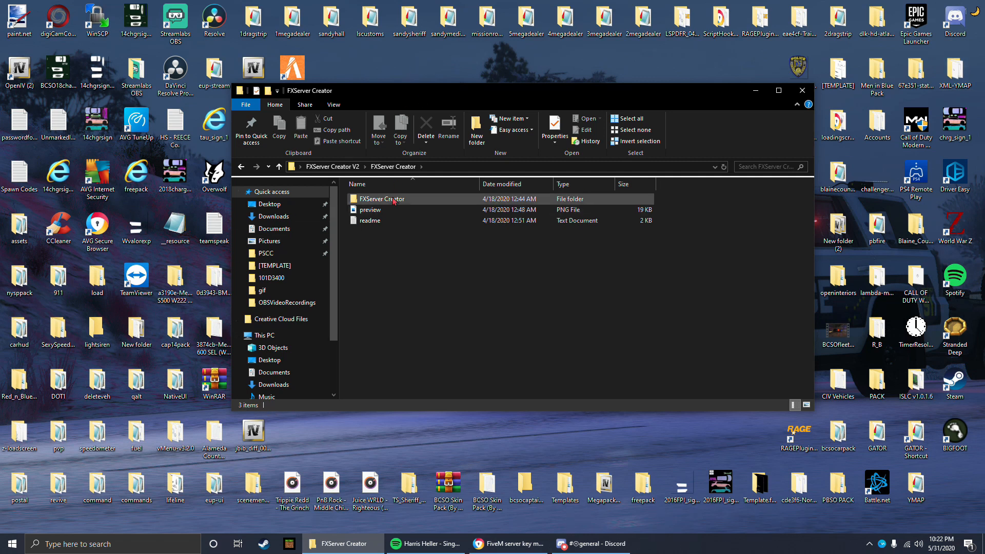
{"action": "double_click", "coordinate": [394, 200]}
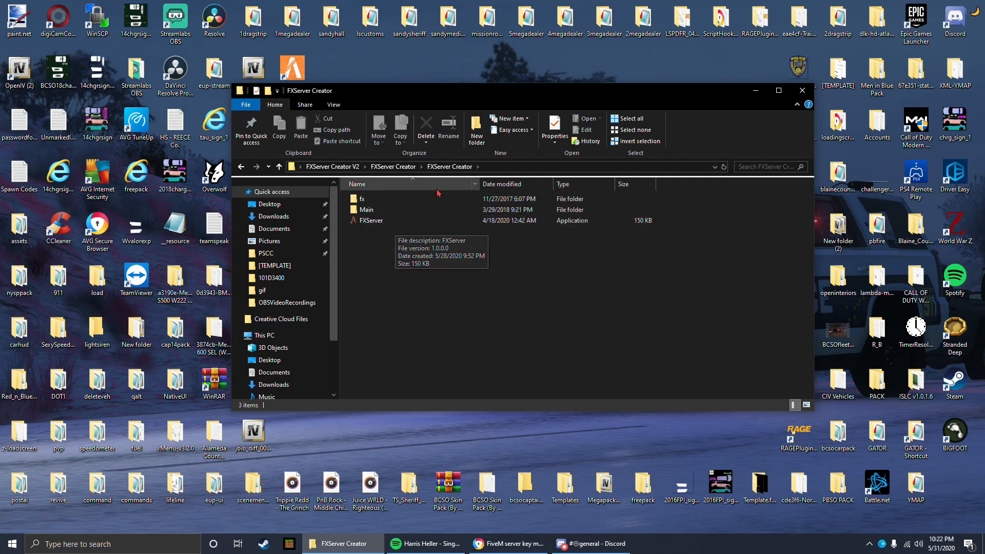
{"action": "left_click", "coordinate": [379, 222]}
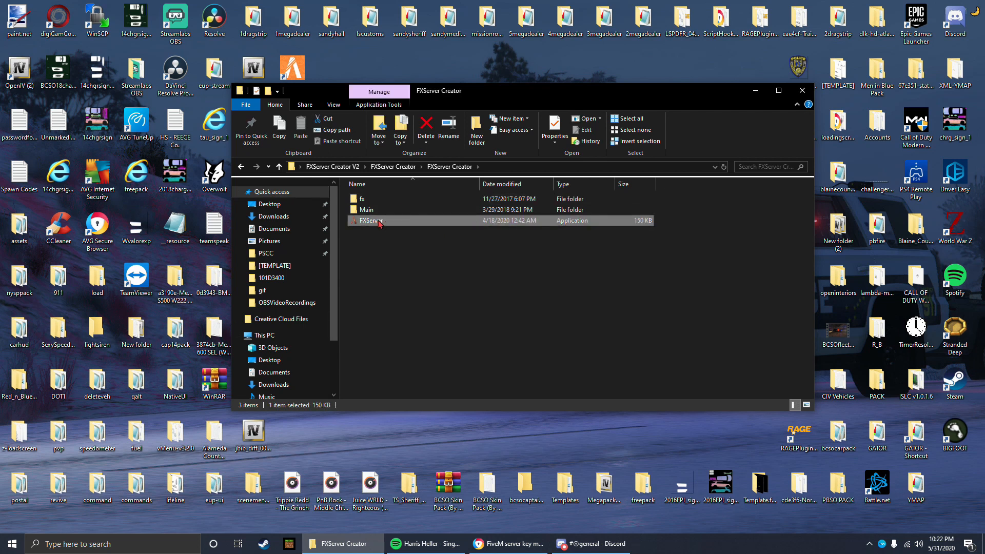
{"action": "double_click", "coordinate": [378, 221]}
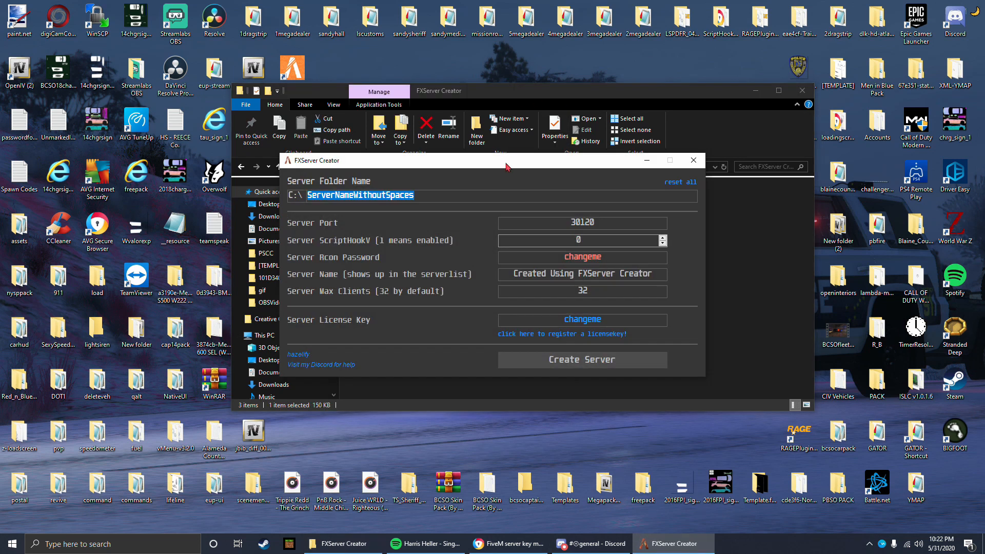
{"action": "left_click_drag", "start_coordinate": [534, 101], "coordinate": [426, 108]}
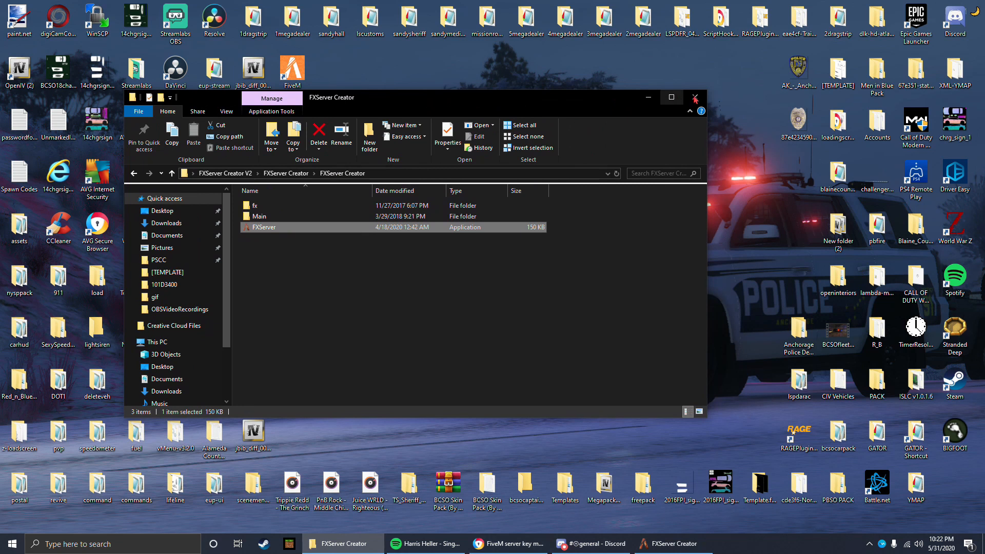
{"action": "left_click", "coordinate": [695, 98]}
{"action": "left_click_drag", "start_coordinate": [417, 164], "coordinate": [465, 192]}
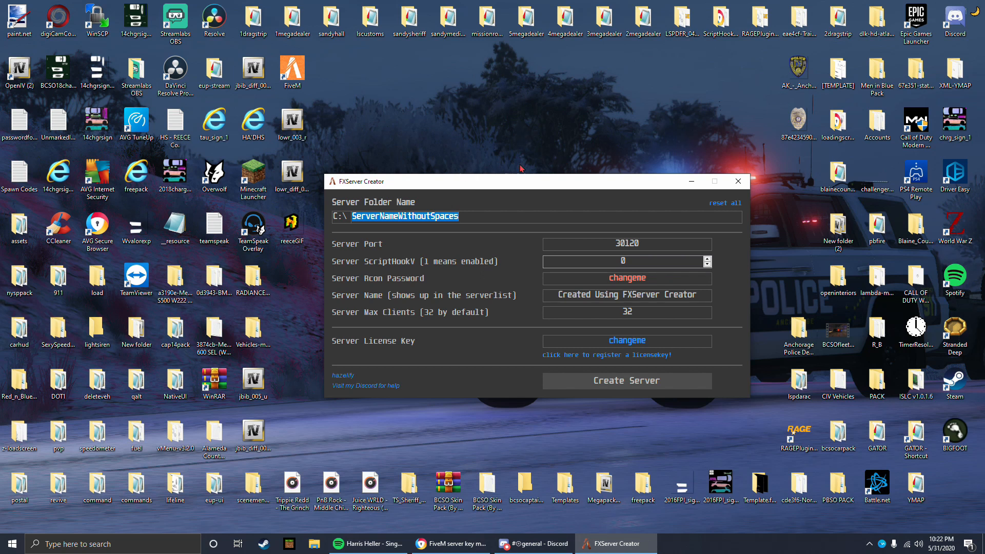
{"action": "mouse_move", "coordinate": [517, 185]}
{"action": "left_mouse_down"}
{"action": "mouse_move", "coordinate": [501, 159]}
{"action": "mouse_move", "coordinate": [529, 175]}
{"action": "left_mouse_up"}
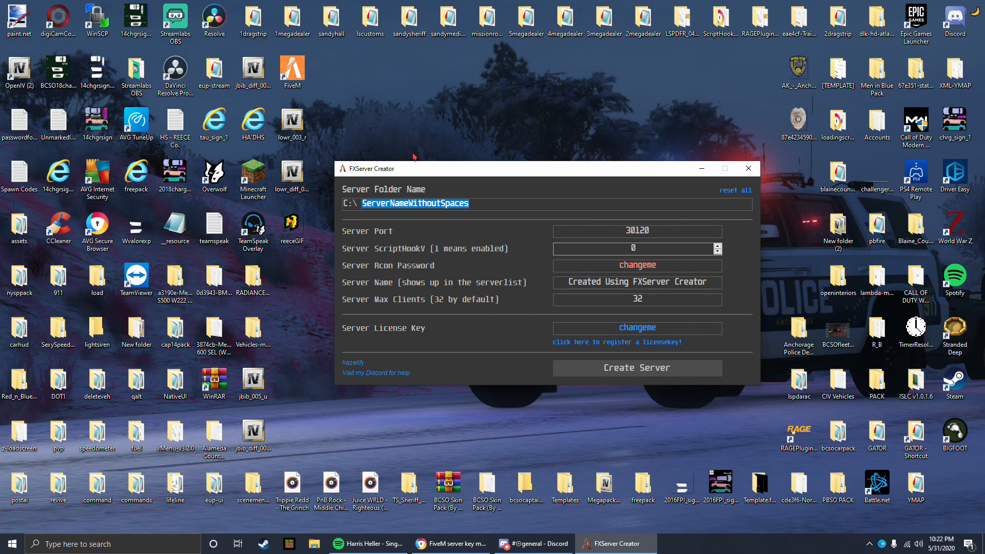
Step: Create a new desktop folder named YoutubeDevelopment
{"action": "right_click", "coordinate": [554, 119]}
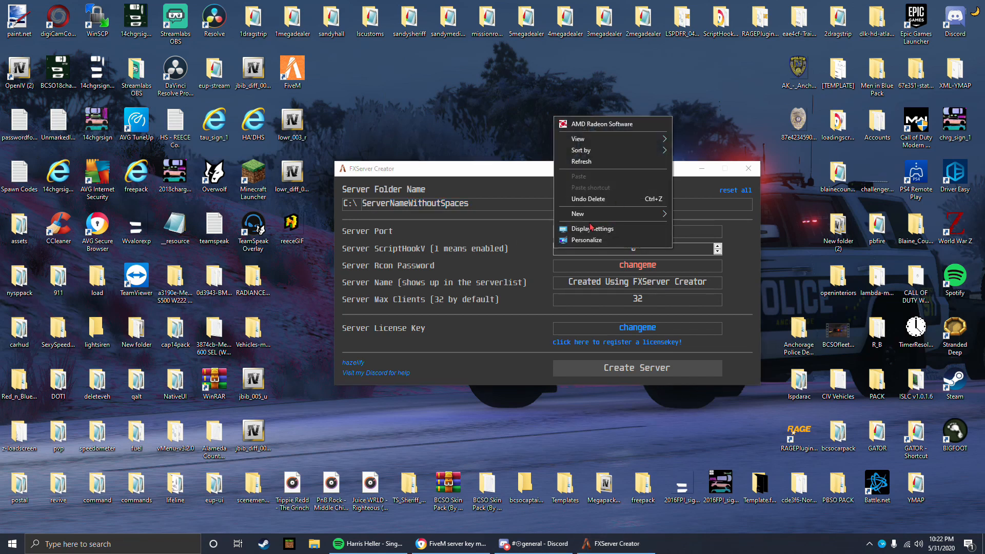
{"action": "mouse_move", "coordinate": [595, 214]}
{"action": "left_click", "coordinate": [690, 216]}
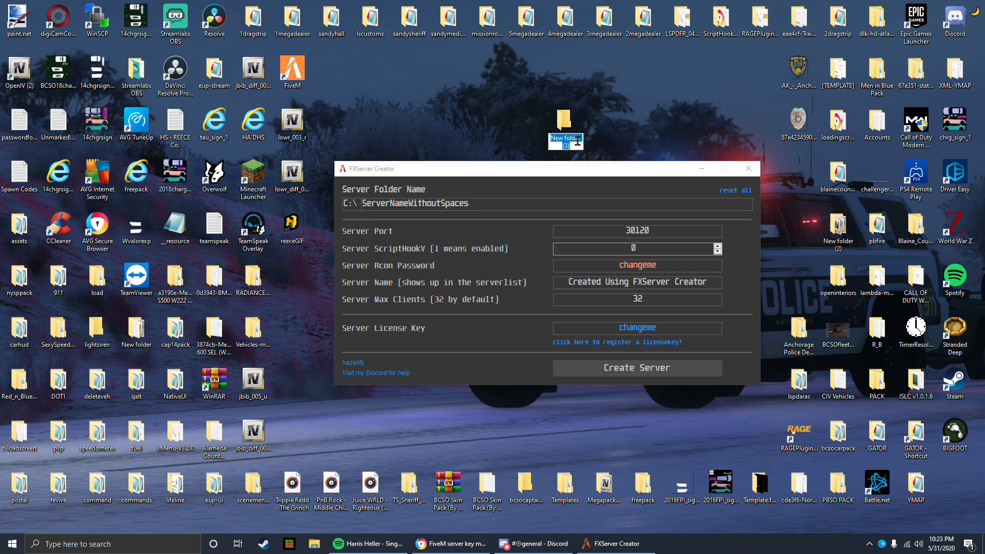
{"action": "type", "text": "YoutubeBe"}
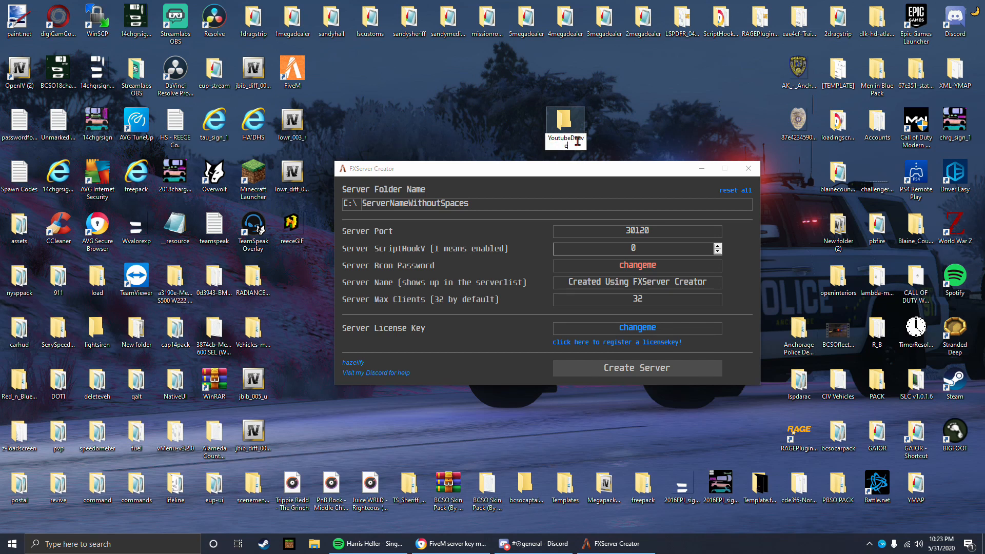
{"action": "type", "text": "velopment"}
{"action": "key", "text": "Return"}
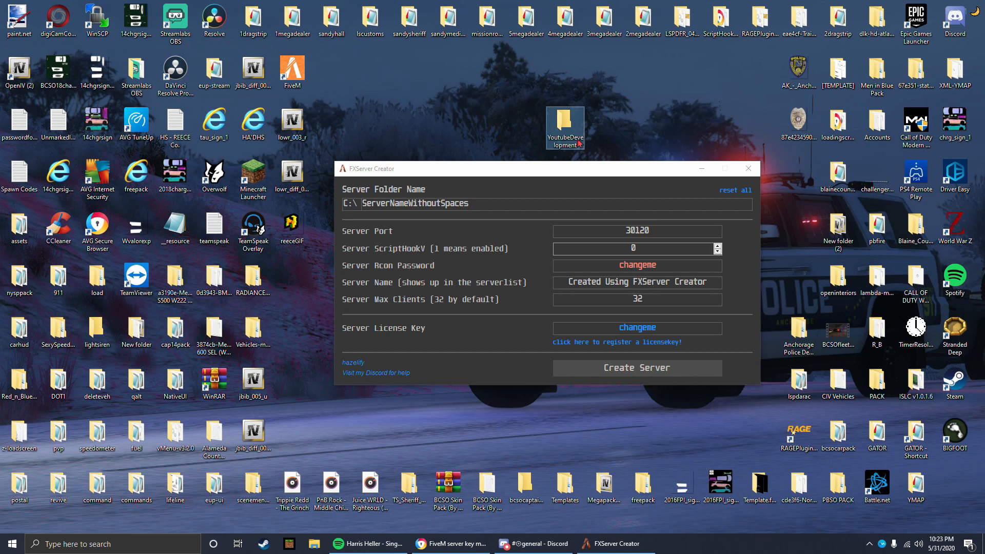
Step: Copy the path of the YoutubeDevelopment desktop folder and use it as the Server Folder Name, without the duplicate drive prefix
{"action": "right_click", "coordinate": [579, 118]}
{"action": "left_click", "coordinate": [595, 130]}
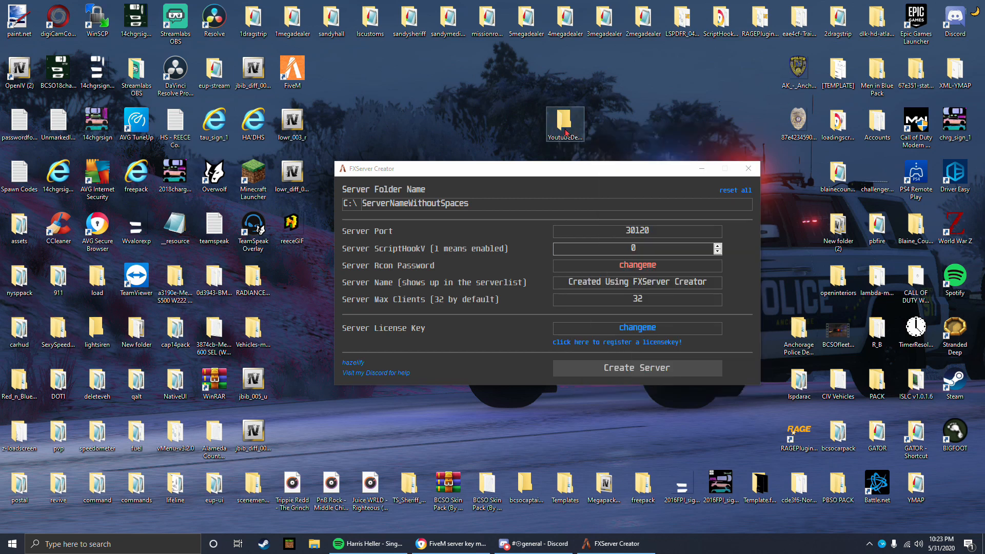
{"action": "left_click_drag", "start_coordinate": [364, 98], "coordinate": [493, 106]}
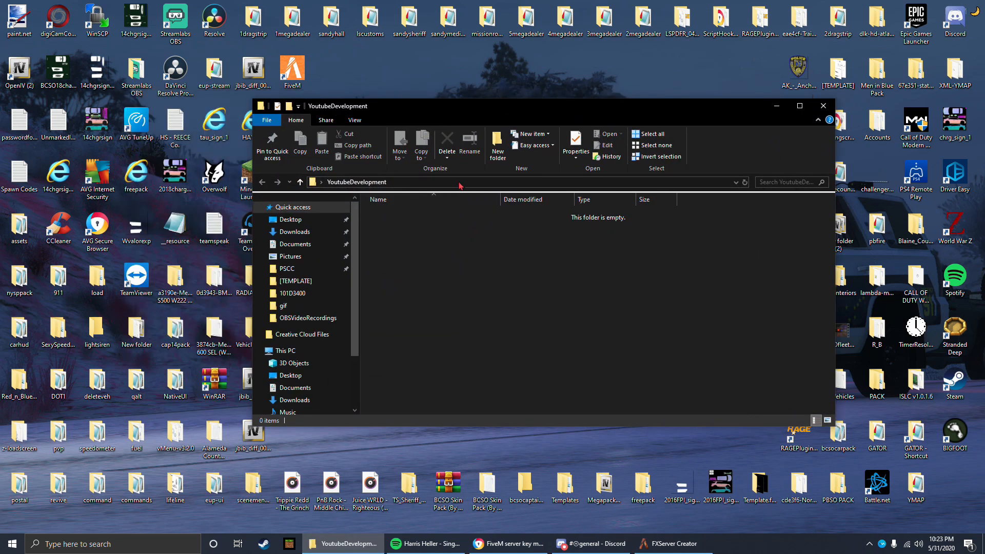
{"action": "left_click", "coordinate": [461, 183]}
{"action": "left_click_drag", "start_coordinate": [448, 183], "coordinate": [327, 190]}
{"action": "key", "text": "ctrl+c"}
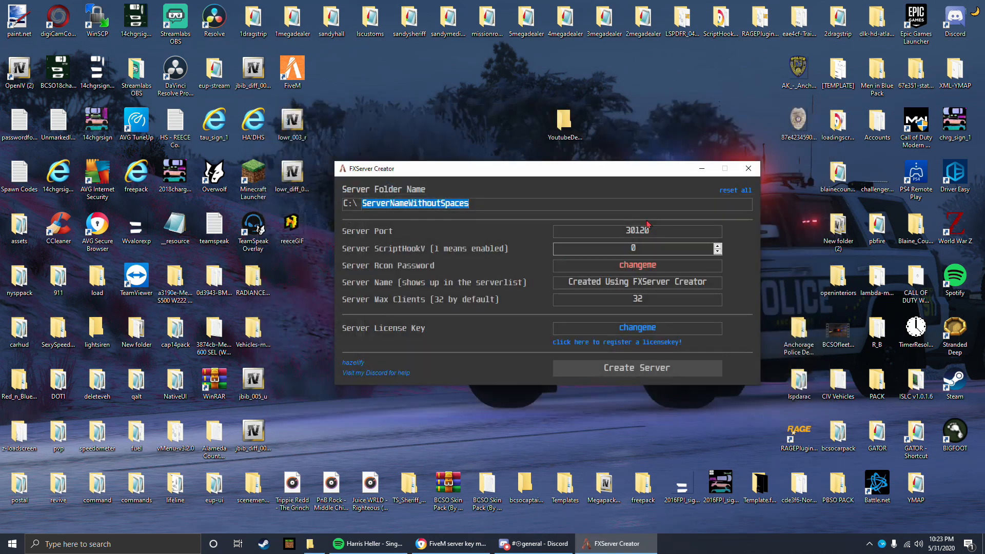
{"action": "left_click", "coordinate": [824, 106]}
{"action": "key", "text": "ctrl+v"}
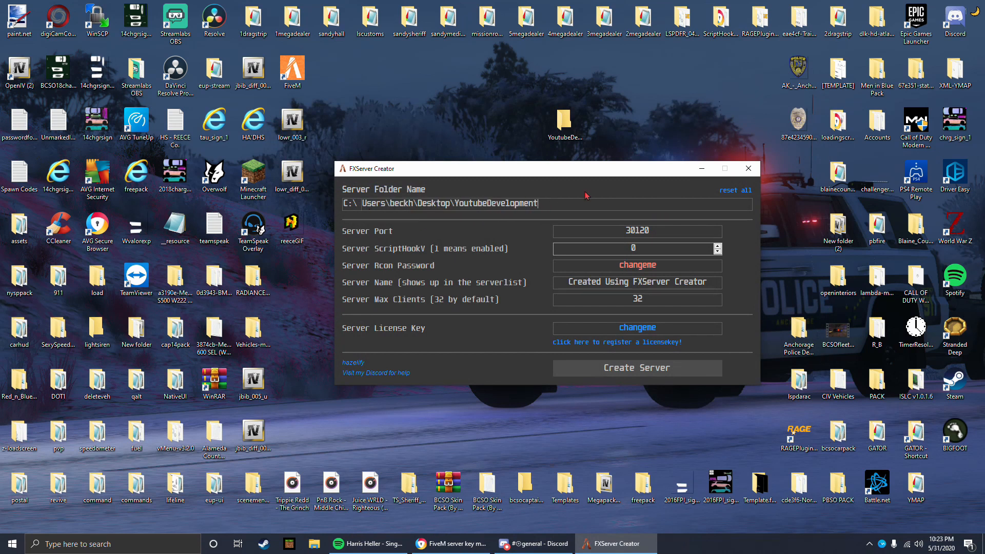
Step: Delete the empty YoutubeDevelopment folder from the desktop and reposition the FXServer Creator window
{"action": "left_click_drag", "start_coordinate": [403, 169], "coordinate": [439, 154]}
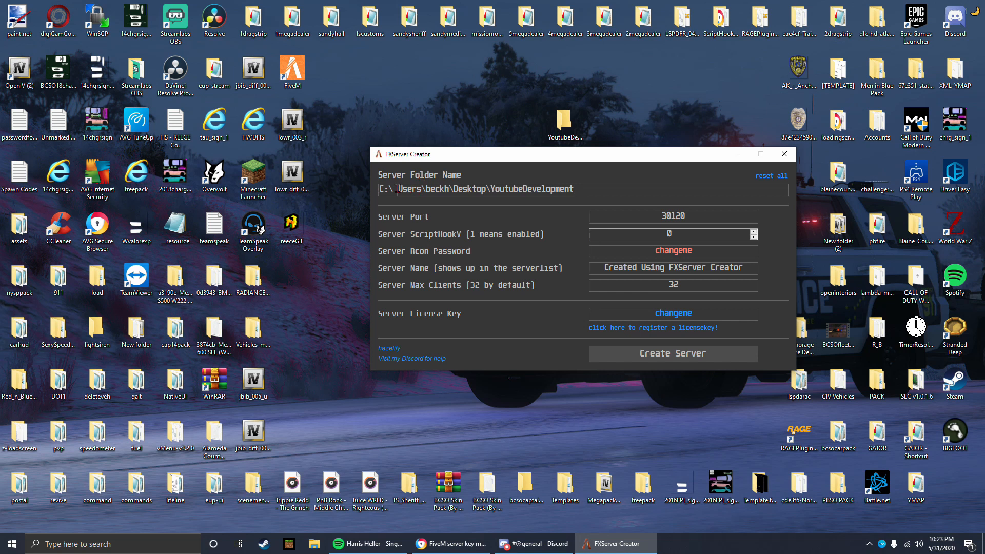
{"action": "right_click", "coordinate": [566, 127]}
{"action": "left_click", "coordinate": [595, 363]}
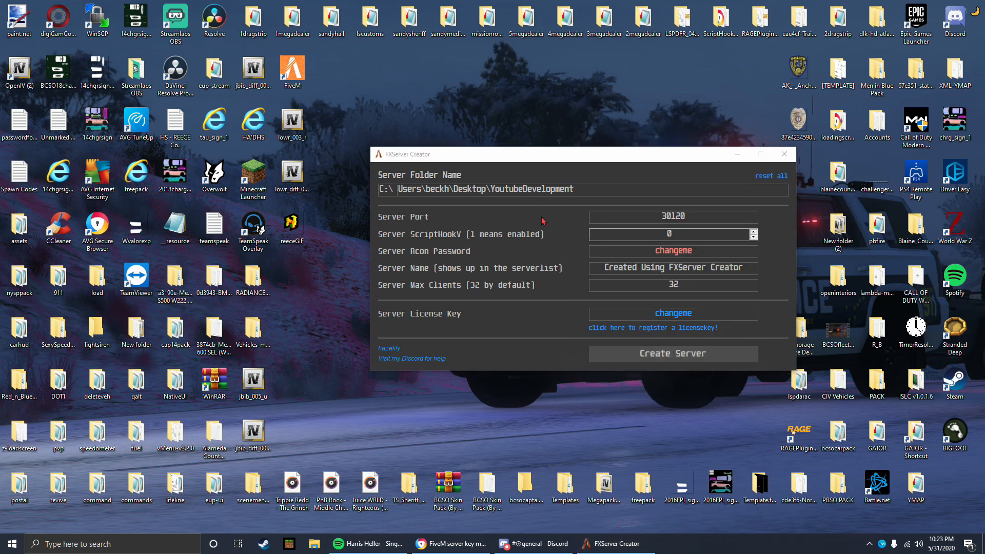
{"action": "left_click_drag", "start_coordinate": [452, 147], "coordinate": [437, 109]}
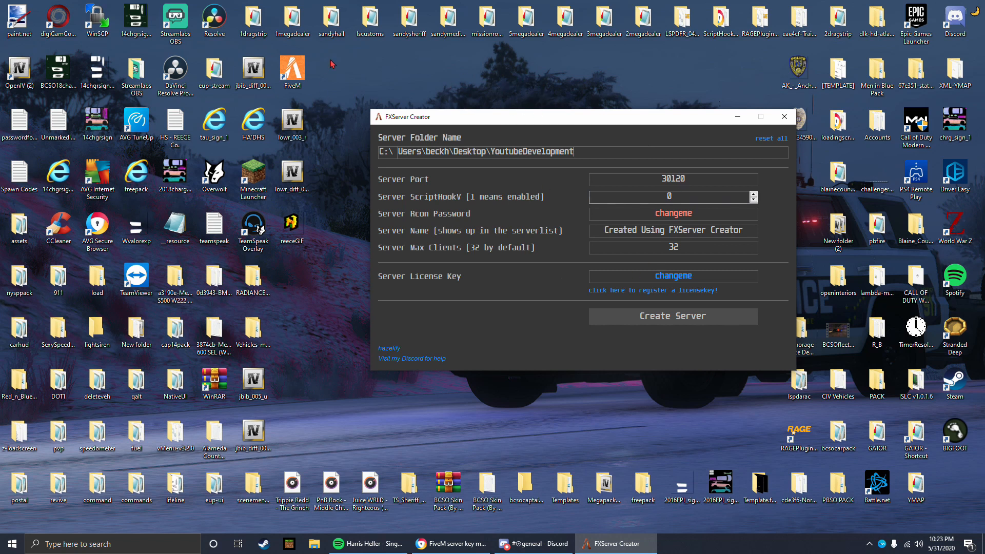
{"action": "left_click_drag", "start_coordinate": [492, 118], "coordinate": [491, 138]}
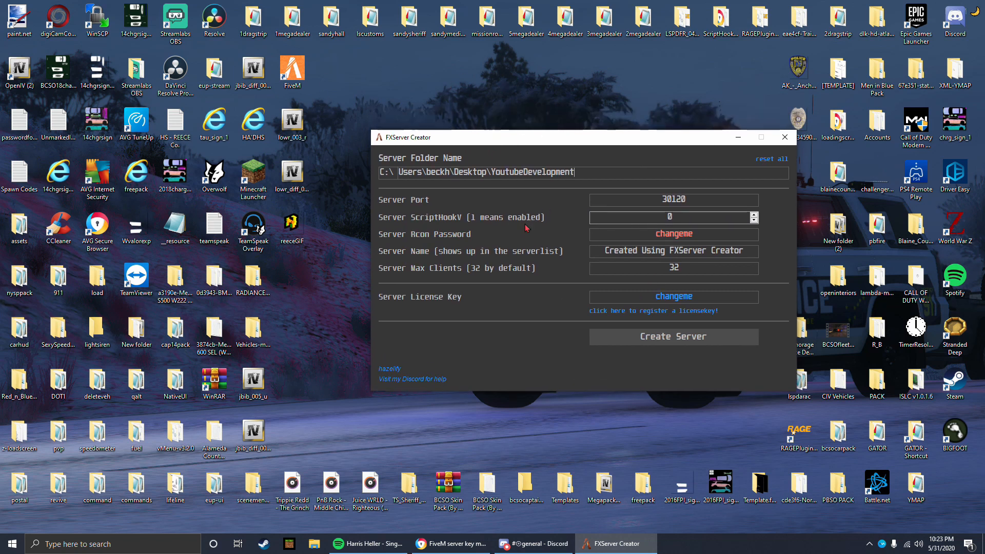
{"action": "left_click_drag", "start_coordinate": [552, 391], "coordinate": [552, 348]}
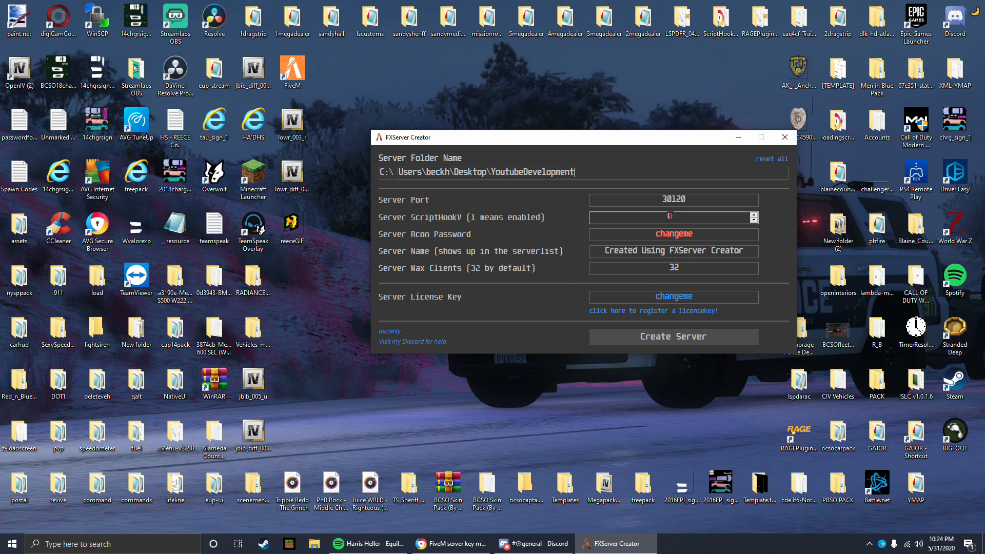
Step: Replace the placeholder in the Server Rcon Password field with the server's own Rcon password
{"action": "left_click", "coordinate": [705, 238]}
{"action": "left_click_drag", "start_coordinate": [706, 237], "coordinate": [631, 235]}
{"action": "type", "text": "youtubevideo"}
Step: Set the server name shown in the server list to "Youtube Development Server"
{"action": "left_click_drag", "start_coordinate": [603, 251], "coordinate": [797, 256]}
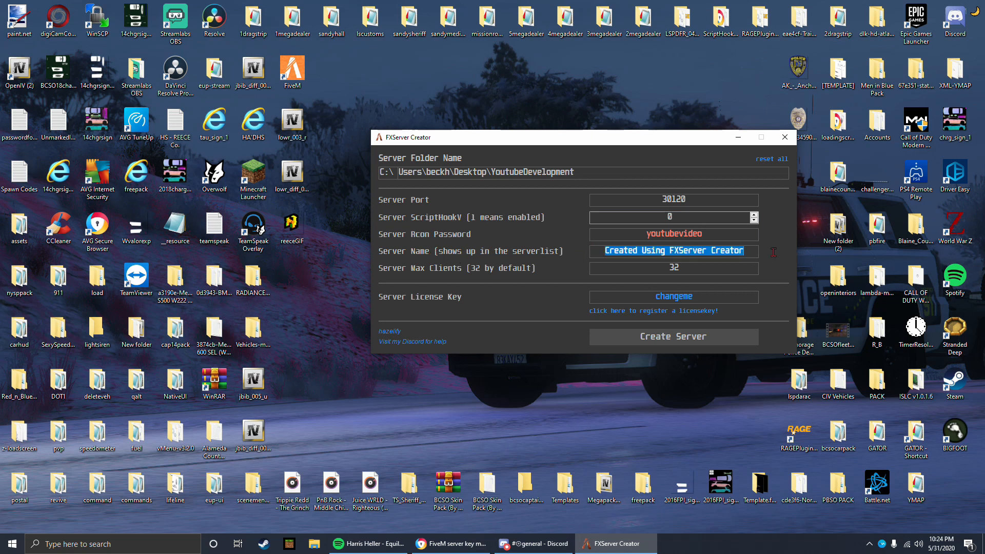
{"action": "left_click", "coordinate": [750, 252]}
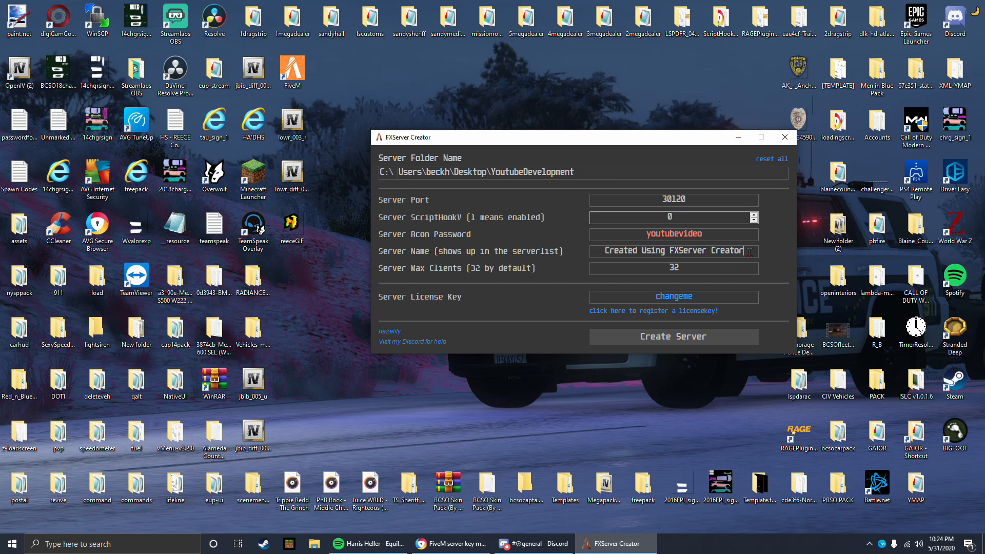
{"action": "left_click_drag", "start_coordinate": [750, 252], "coordinate": [562, 251]}
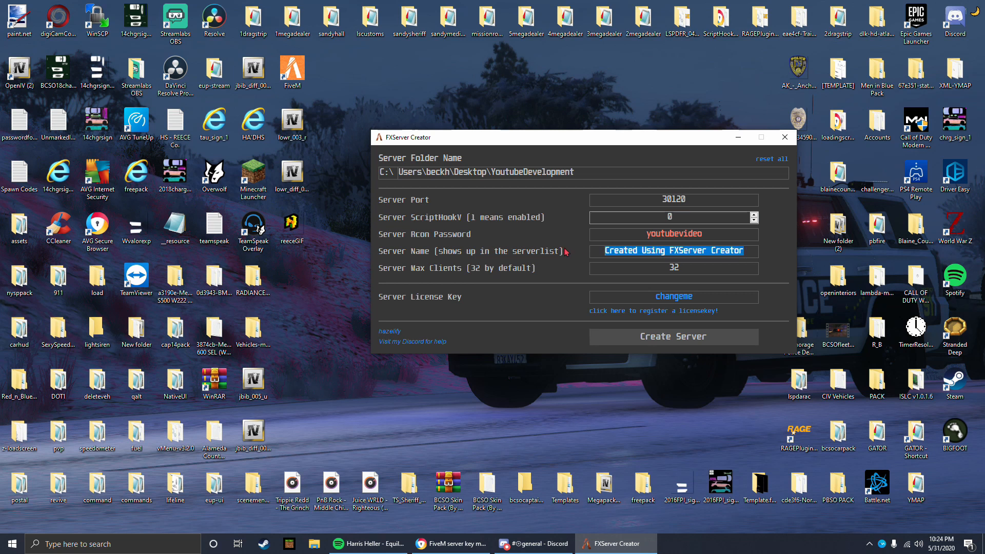
{"action": "type", "text": "Youtube "}
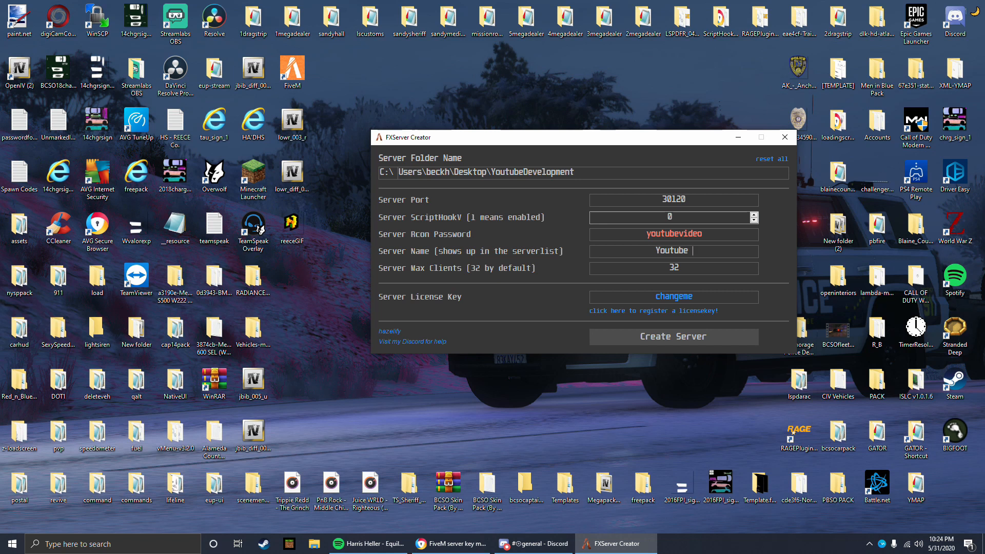
{"action": "type", "text": "Development Server"}
{"action": "left_click", "coordinate": [682, 270]}
{"action": "double_click", "coordinate": [677, 267]}
{"action": "left_click", "coordinate": [673, 271]}
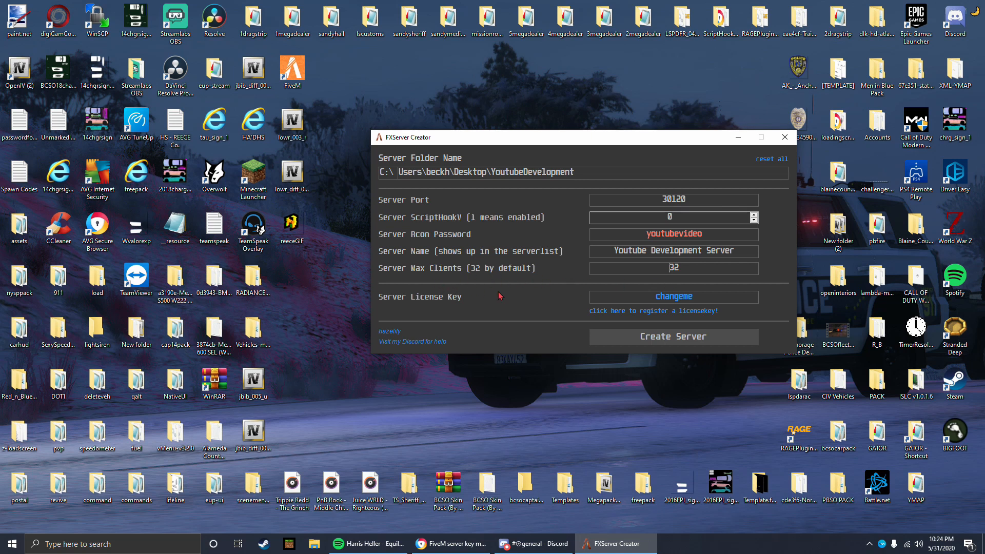
Step: Clear the placeholder text from the Server License Key field
{"action": "left_click_drag", "start_coordinate": [657, 298], "coordinate": [753, 294]}
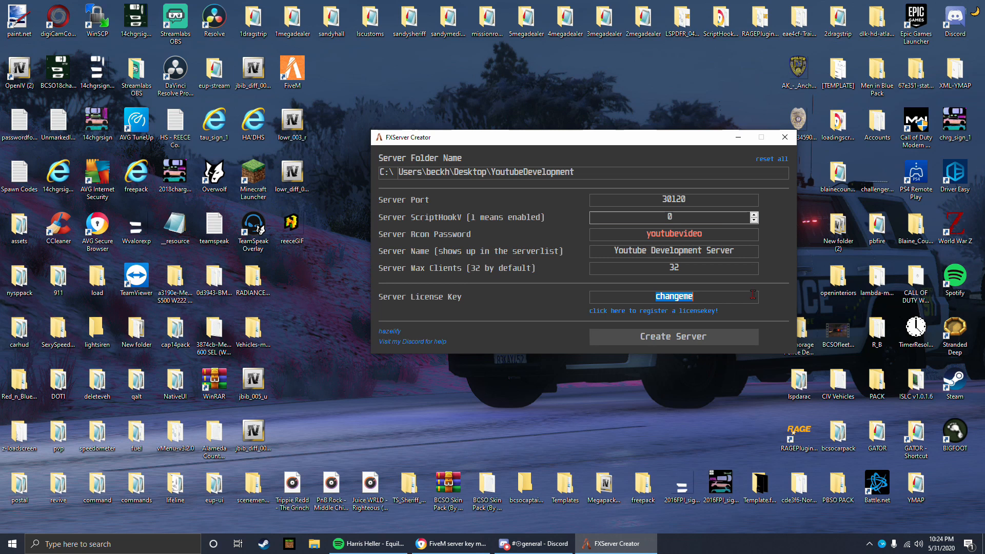
{"action": "left_click", "coordinate": [720, 301]}
{"action": "key", "text": "BackSpace"}
{"action": "key", "text": "BackSpace"}
{"action": "key", "text": "BackSpace"}
{"action": "key", "text": "BackSpace"}
{"action": "key", "text": "BackSpace"}
{"action": "key", "text": "BackSpace"}
{"action": "key", "text": "BackSpace"}
{"action": "key", "text": "BackSpace"}
Step: Switch to the FiveM Keymaster registration page in the browser and bring its window fully into view on the desktop
{"action": "key", "text": "alt+Tab"}
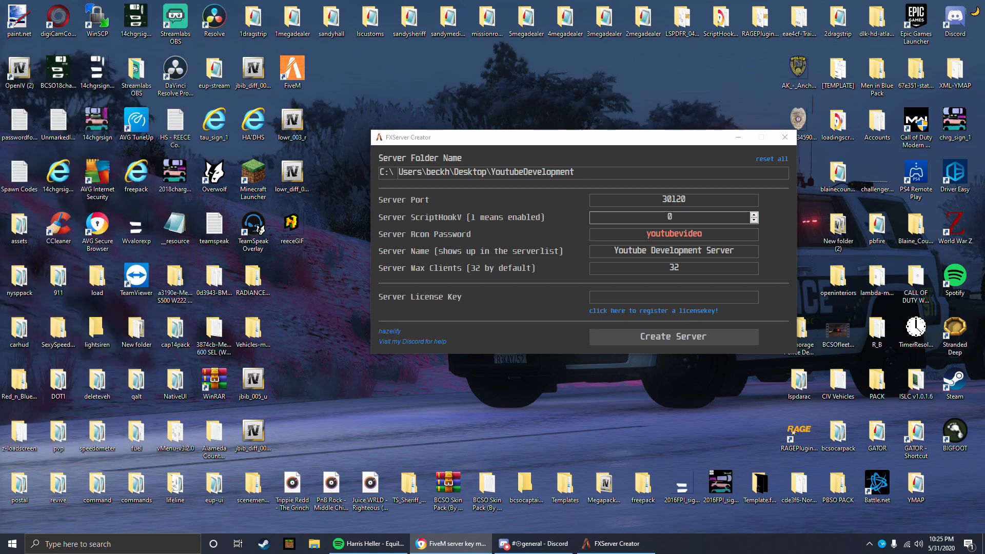
{"action": "left_click_drag", "start_coordinate": [0, 67], "coordinate": [594, 68]}
{"action": "left_click_drag", "start_coordinate": [434, 70], "coordinate": [473, 76]}
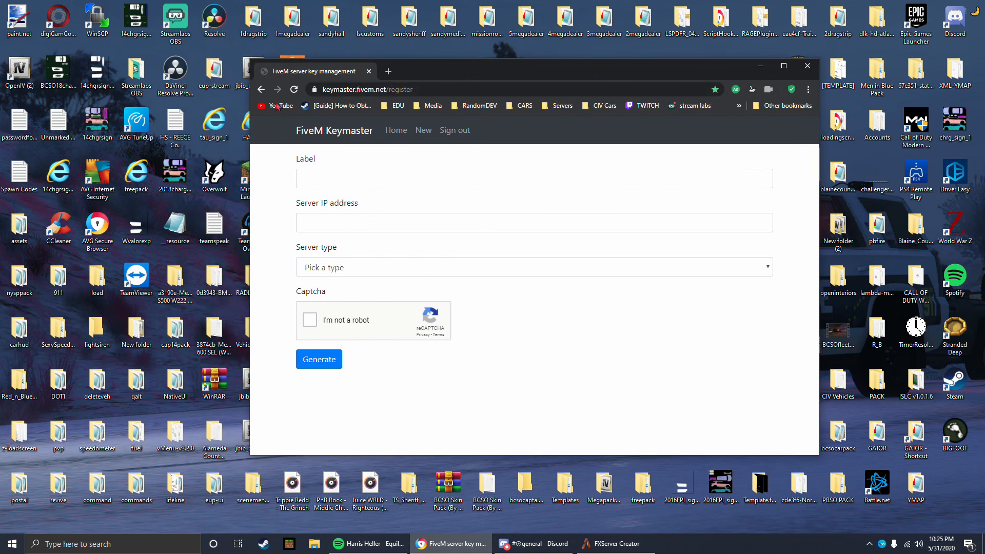
{"action": "left_click_drag", "start_coordinate": [287, 161], "coordinate": [271, 149]}
{"action": "left_click_drag", "start_coordinate": [445, 78], "coordinate": [435, 75]}
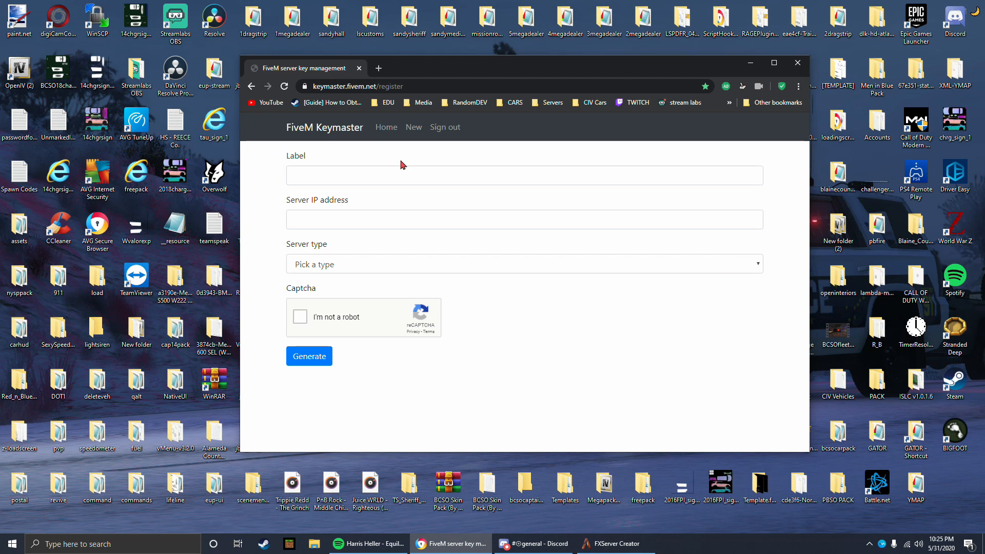
Step: Enter "Youtube Development" as the label of the new server key
{"action": "left_click", "coordinate": [353, 174]}
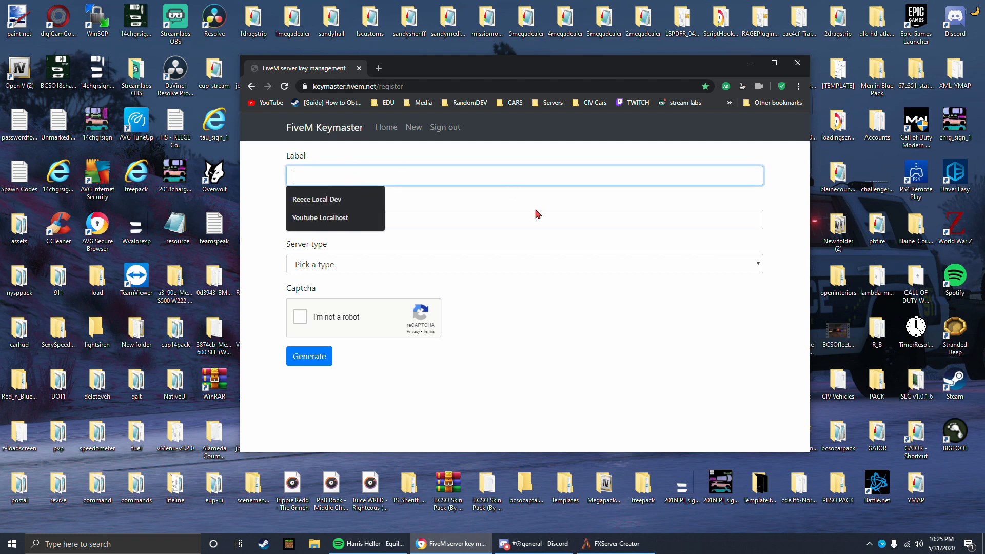
{"action": "left_click", "coordinate": [280, 165]}
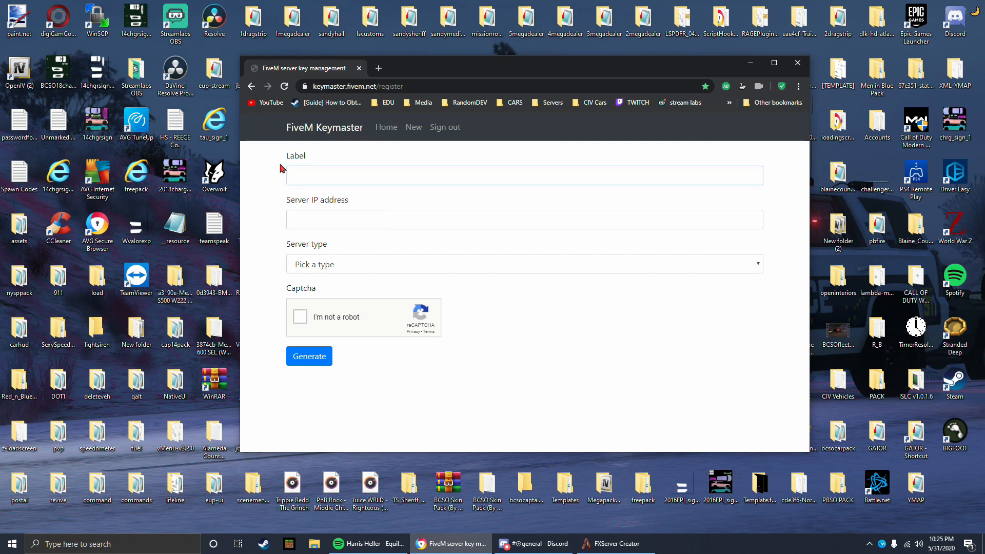
{"action": "left_click", "coordinate": [331, 174]}
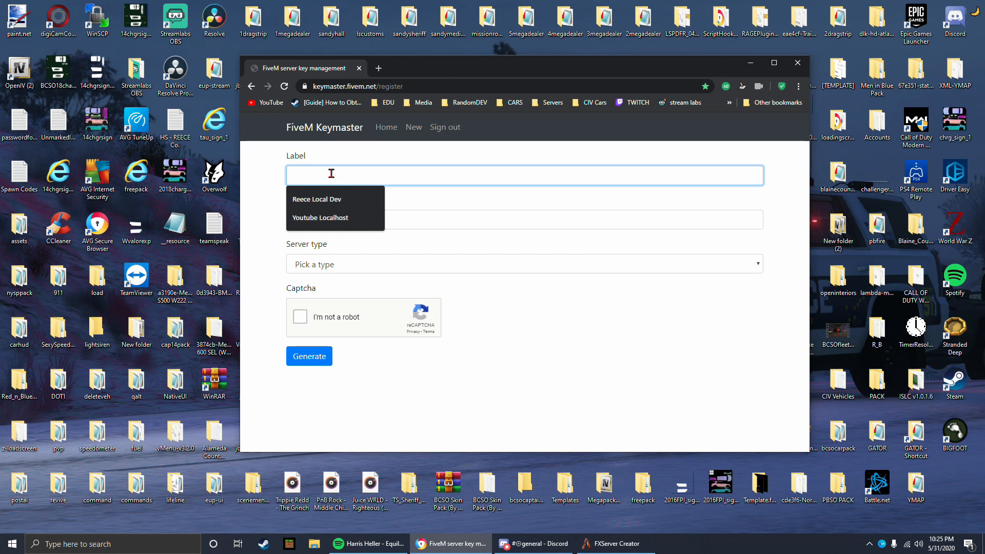
{"action": "type", "text": "Y"}
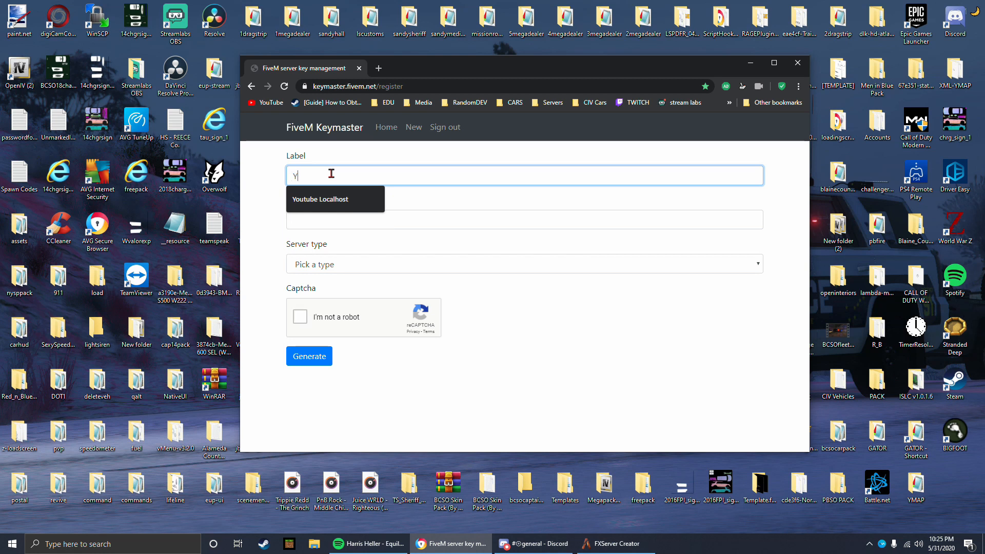
{"action": "type", "text": "outube Developmebn"}
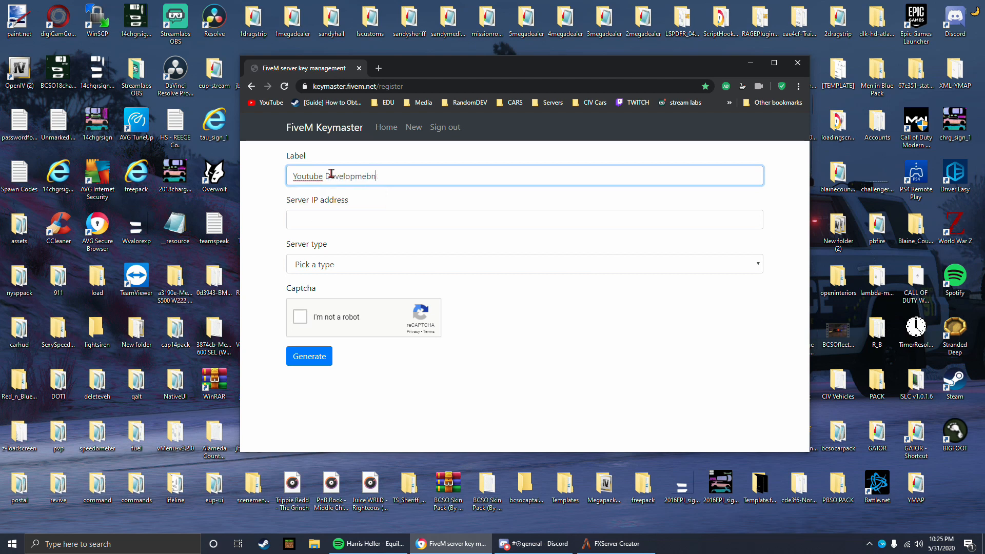
{"action": "key", "text": "BackSpace"}
{"action": "key", "text": "BackSpace"}
{"action": "type", "text": "n"}
Step: Set the key's server IP address to the localhost address 127.0.0.1
{"action": "left_click", "coordinate": [368, 216]}
{"action": "left_click", "coordinate": [296, 247]}
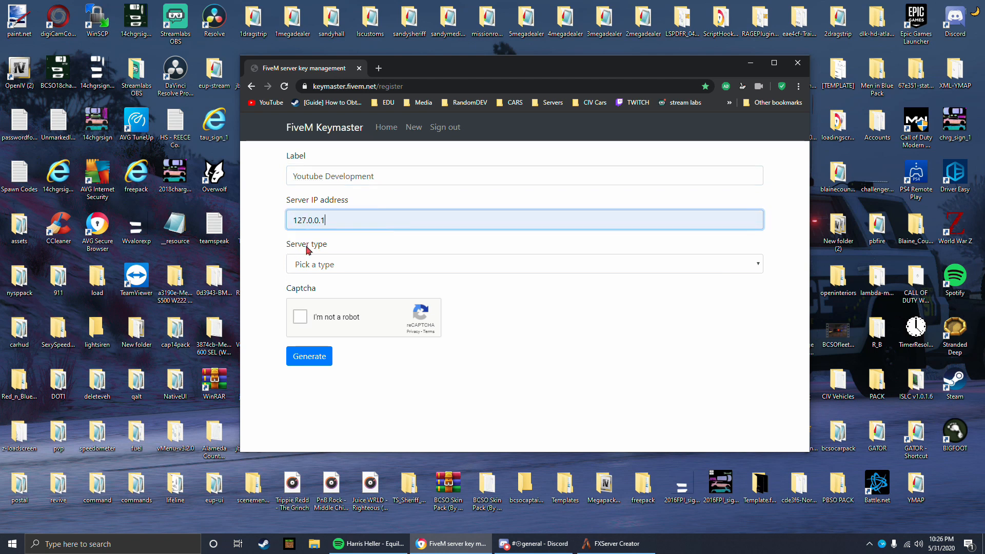
{"action": "double_click", "coordinate": [306, 220]}
{"action": "mouse_move", "coordinate": [350, 222]}
{"action": "left_mouse_down"}
{"action": "mouse_move", "coordinate": [209, 225]}
{"action": "mouse_move", "coordinate": [232, 214]}
{"action": "mouse_move", "coordinate": [341, 222]}
{"action": "left_mouse_up"}
{"action": "mouse_move", "coordinate": [293, 221]}
{"action": "left_mouse_down"}
{"action": "mouse_move", "coordinate": [310, 221]}
{"action": "mouse_move", "coordinate": [292, 223]}
{"action": "left_mouse_up"}
{"action": "left_click", "coordinate": [340, 220]}
{"action": "left_click_drag", "start_coordinate": [332, 221], "coordinate": [275, 223]}
{"action": "left_click", "coordinate": [339, 222]}
{"action": "left_click_drag", "start_coordinate": [337, 222], "coordinate": [312, 221]}
{"action": "left_click", "coordinate": [354, 220]}
Step: Set the server type to Home hosted and complete the "I'm not a robot" captcha
{"action": "left_click", "coordinate": [360, 260]}
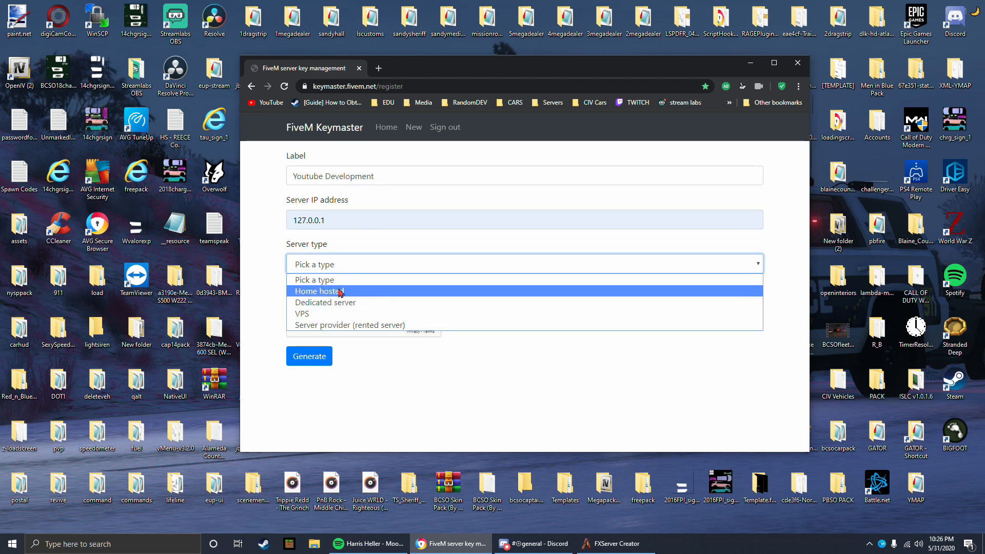
{"action": "left_click", "coordinate": [340, 292]}
{"action": "left_click", "coordinate": [340, 260]}
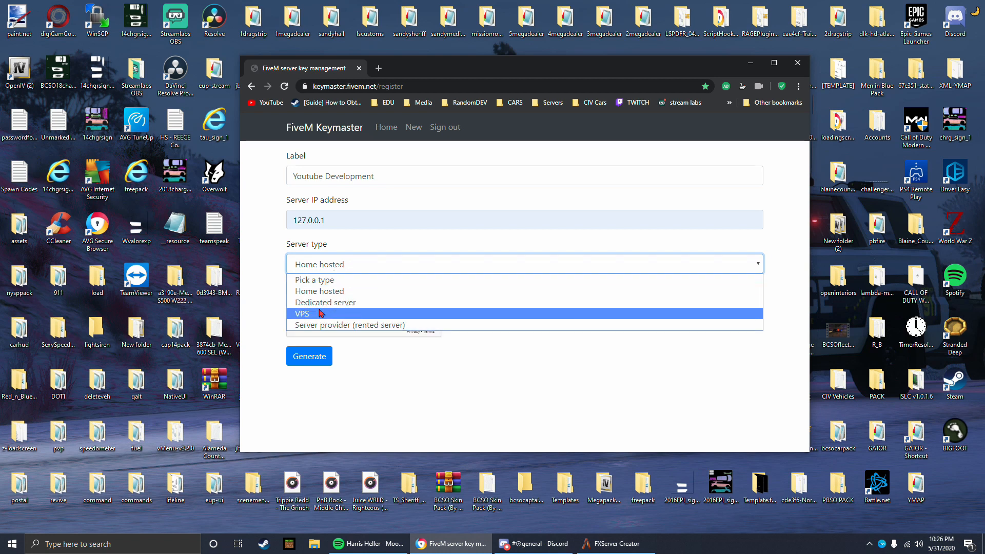
{"action": "left_click", "coordinate": [324, 291]}
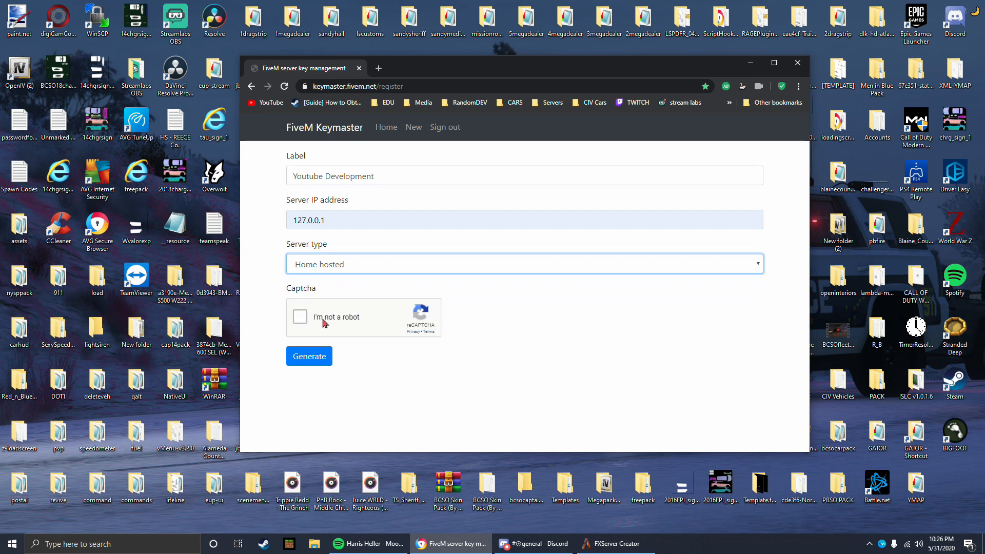
{"action": "left_click", "coordinate": [302, 318]}
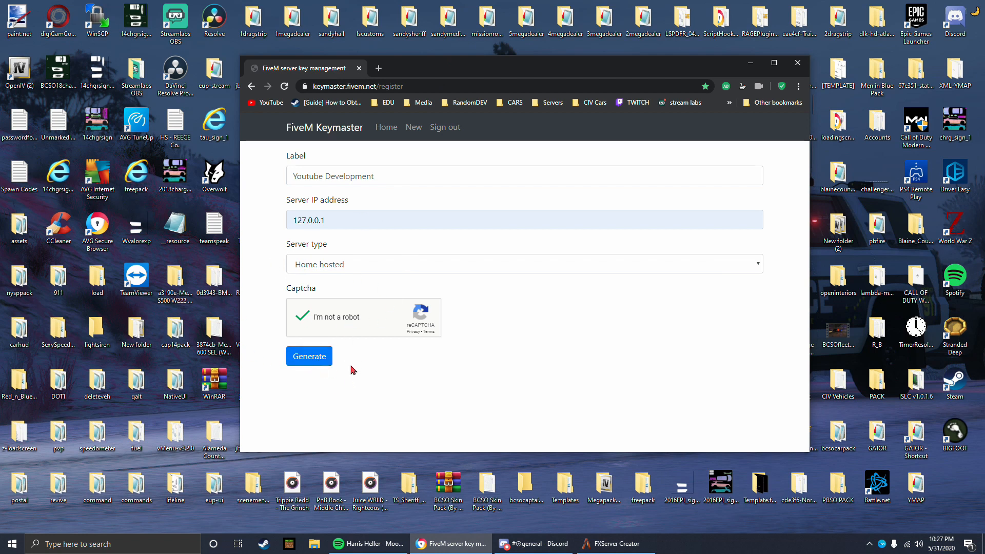
Step: Return to FXServer Creator and paste the generated Keymaster key into the Server License Key field
{"action": "left_click_drag", "start_coordinate": [438, 74], "coordinate": [0, 97]}
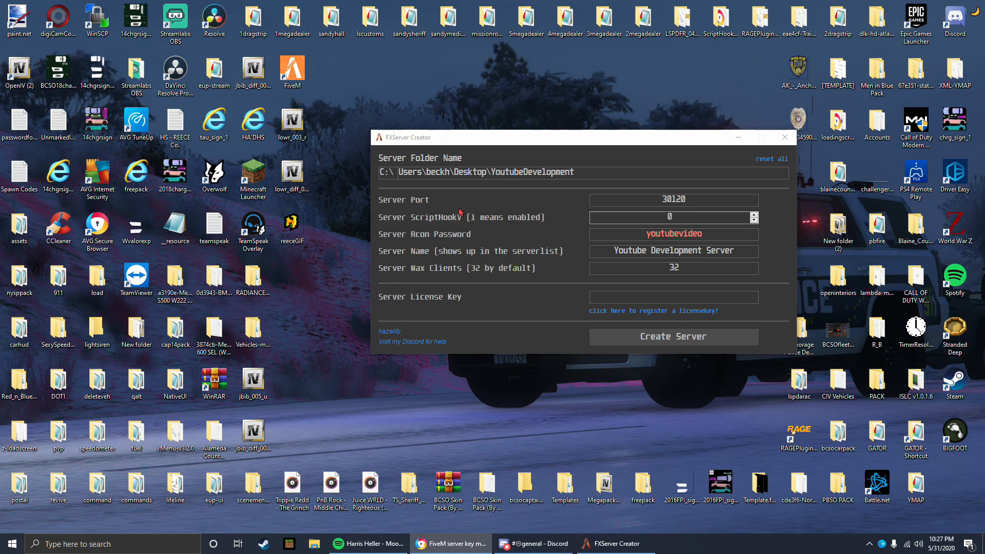
{"action": "left_click_drag", "start_coordinate": [447, 139], "coordinate": [435, 134]}
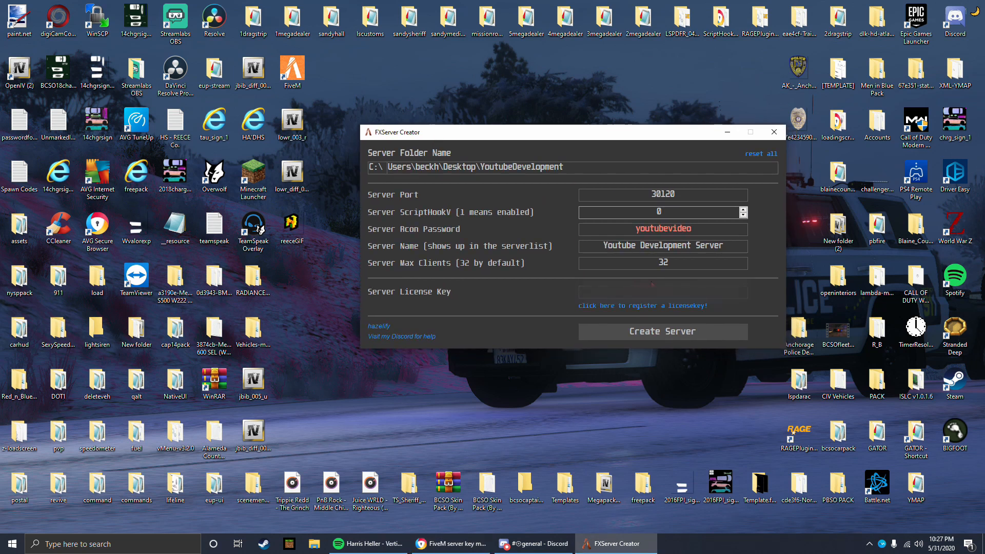
{"action": "key", "text": "ctrl+v"}
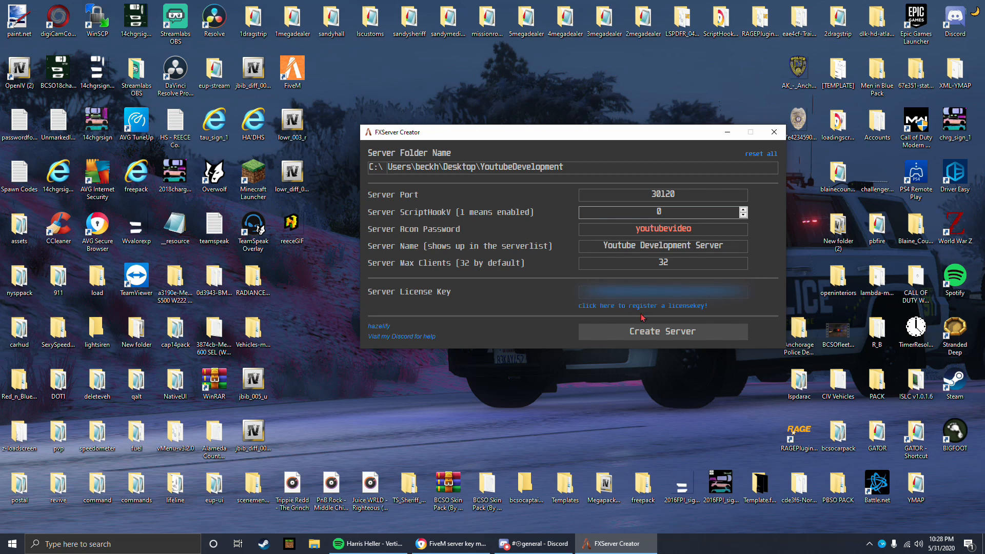
Step: Create the Youtube Development Server in the YoutubeDevelopment folder, confirm the creation, and close FXServer Creator
{"action": "left_click", "coordinate": [648, 334]}
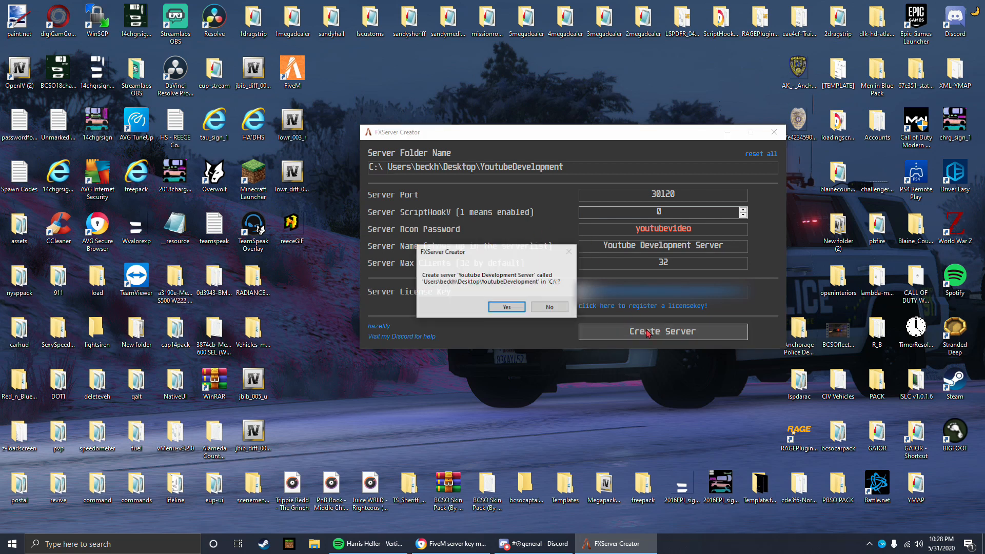
{"action": "left_click", "coordinate": [507, 306]}
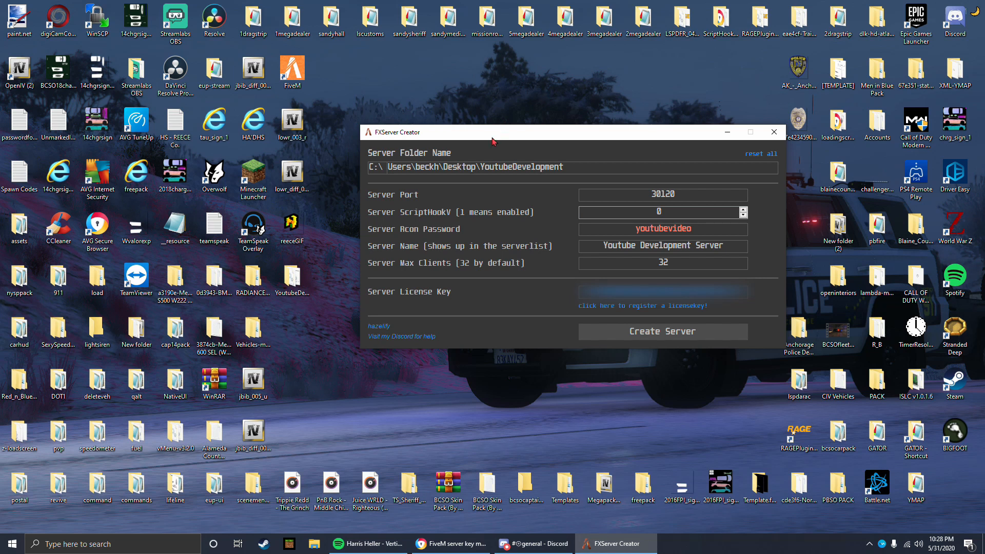
{"action": "left_click", "coordinate": [773, 134]}
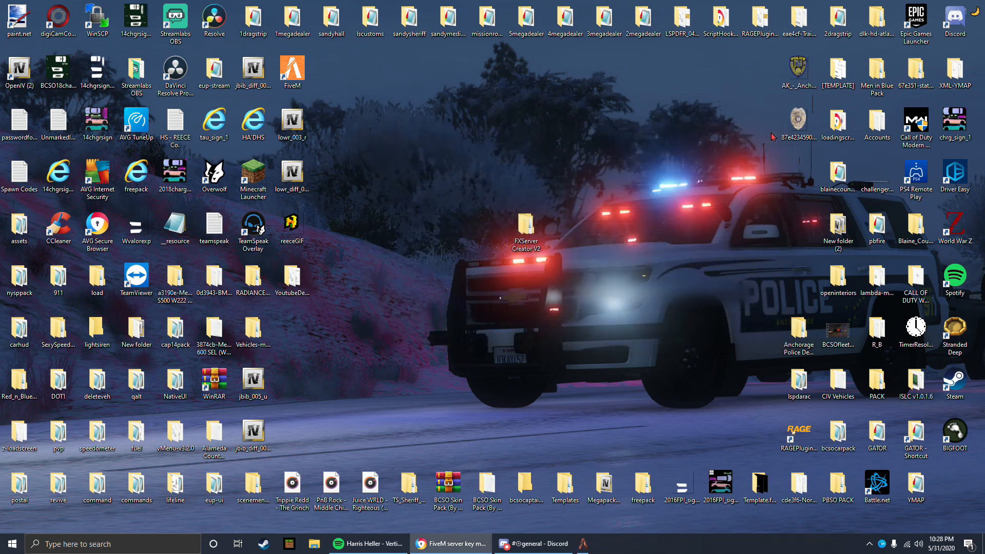
Step: Open the YoutubeDevelopment folder from the desktop and look through its files for the runserver batch file
{"action": "double_click", "coordinate": [292, 279]}
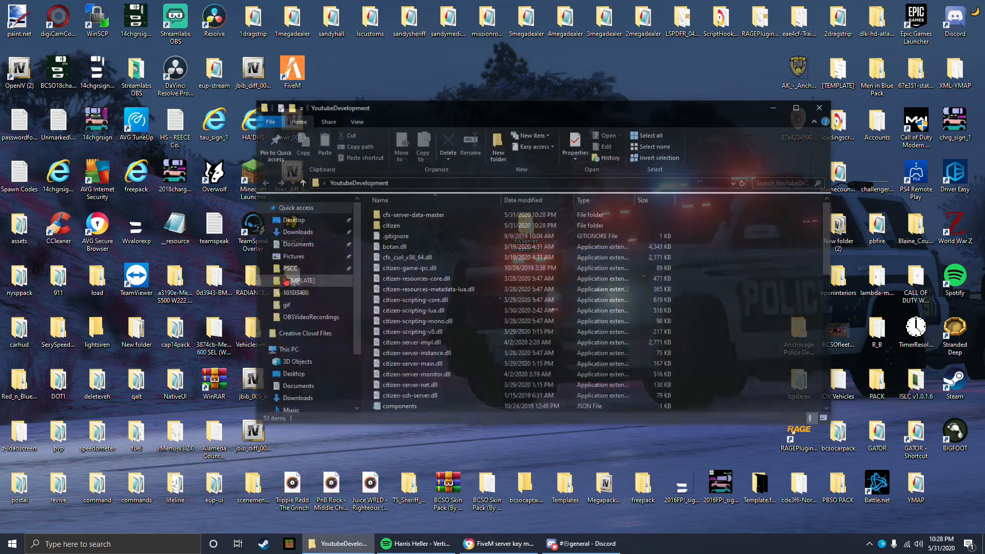
{"action": "left_click_drag", "start_coordinate": [386, 111], "coordinate": [328, 110]}
{"action": "scroll", "coordinate": [454, 329], "scroll_direction": "down", "scroll_amount": 10}
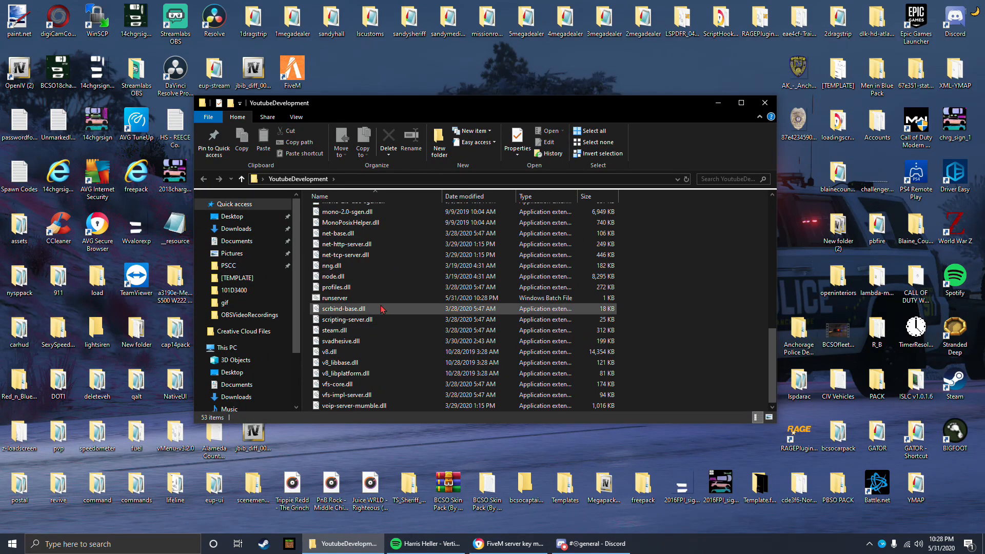
{"action": "scroll", "coordinate": [436, 345], "scroll_direction": "up", "scroll_amount": 10}
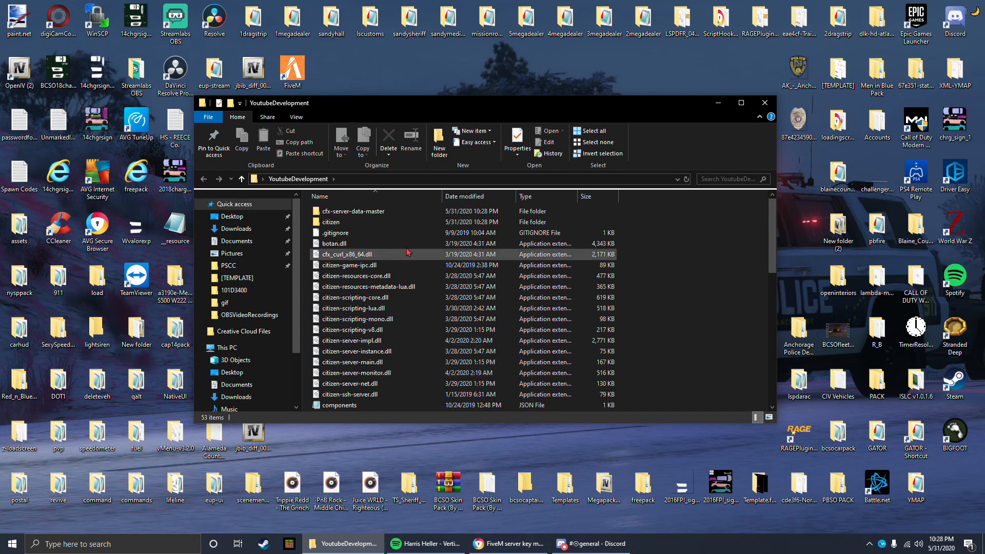
{"action": "scroll", "coordinate": [400, 290], "scroll_direction": "down", "scroll_amount": 10}
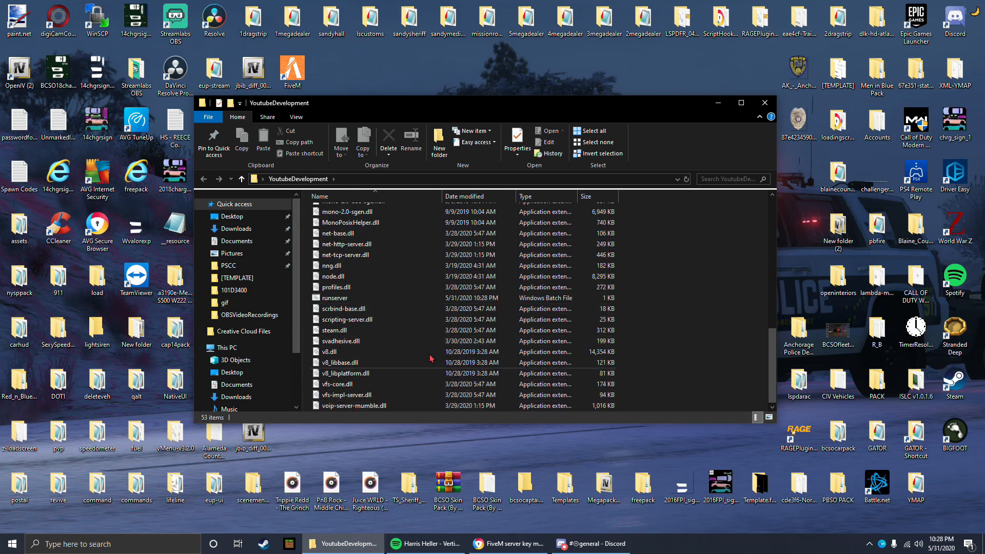
{"action": "scroll", "coordinate": [373, 403], "scroll_direction": "up", "scroll_amount": 1}
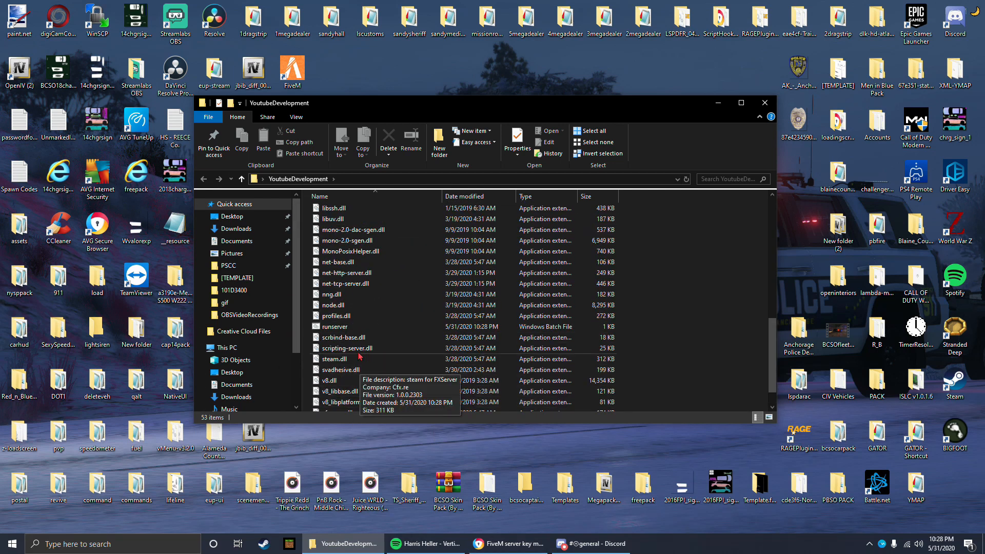
{"action": "scroll", "coordinate": [356, 324], "scroll_direction": "down", "scroll_amount": 1}
{"action": "scroll", "coordinate": [356, 322], "scroll_direction": "up", "scroll_amount": 1}
{"action": "scroll", "coordinate": [356, 322], "scroll_direction": "down", "scroll_amount": 1}
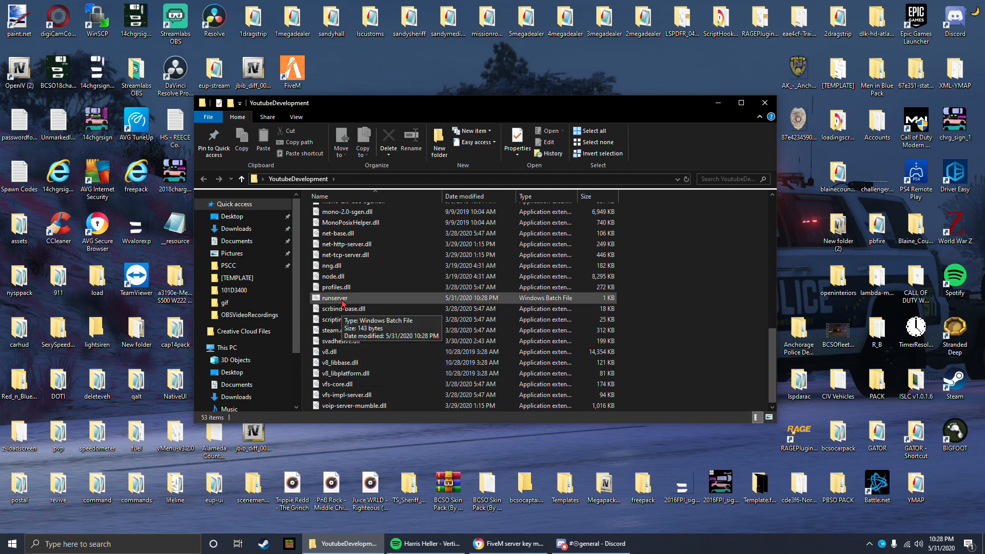
Step: Create a shortcut to the runserver batch file and move it from the YoutubeDevelopment folder onto the desktop
{"action": "left_click_drag", "start_coordinate": [433, 105], "coordinate": [504, 119]}
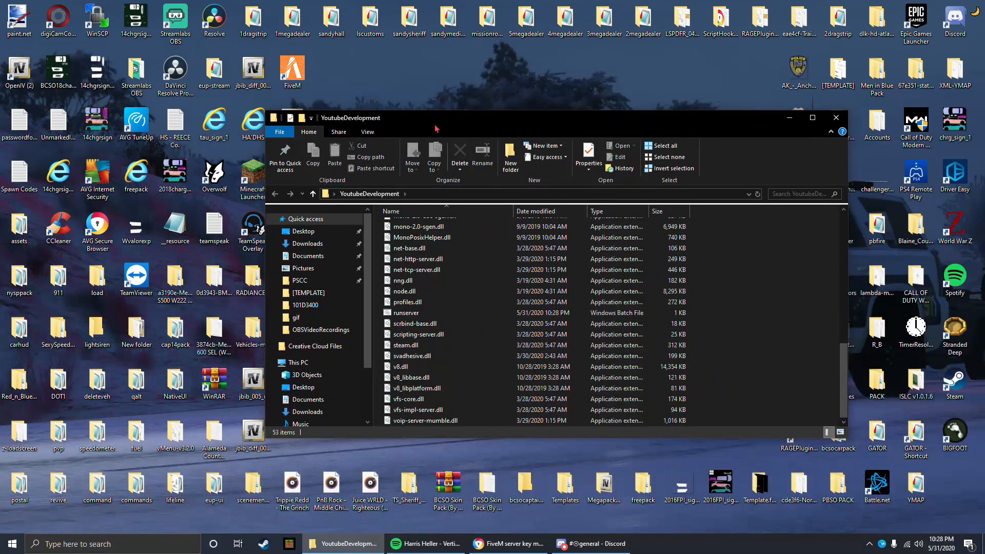
{"action": "left_click_drag", "start_coordinate": [437, 119], "coordinate": [365, 264]}
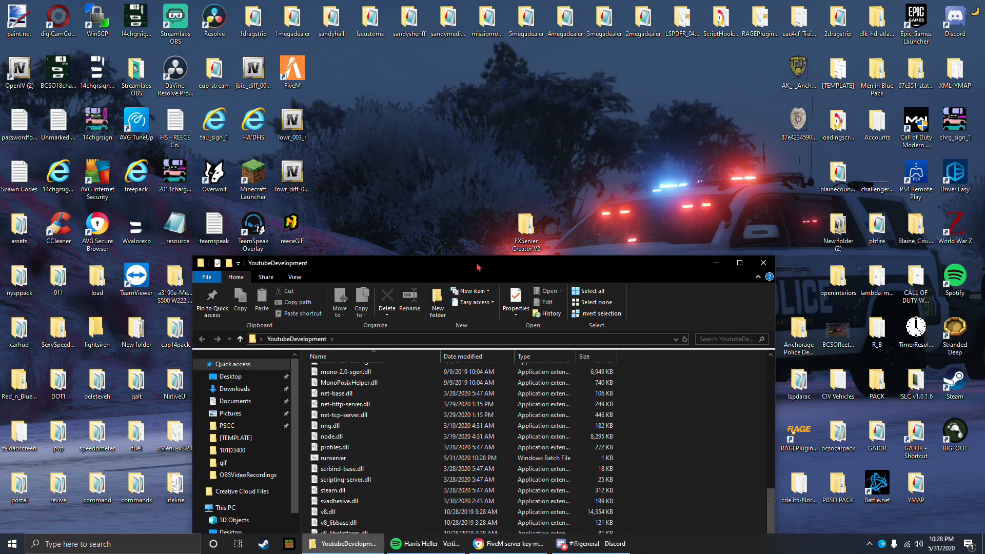
{"action": "left_click_drag", "start_coordinate": [479, 266], "coordinate": [554, 97]}
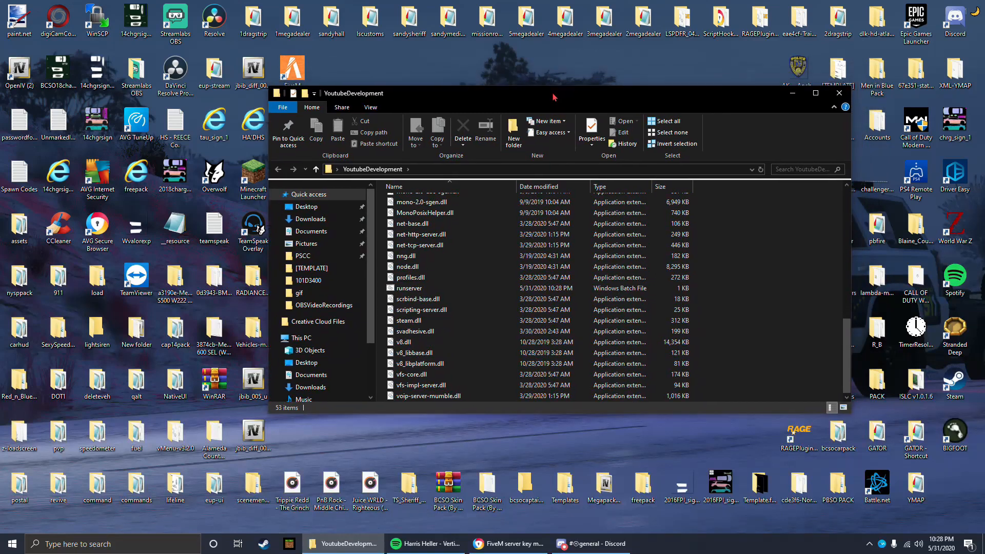
{"action": "left_click", "coordinate": [411, 291]}
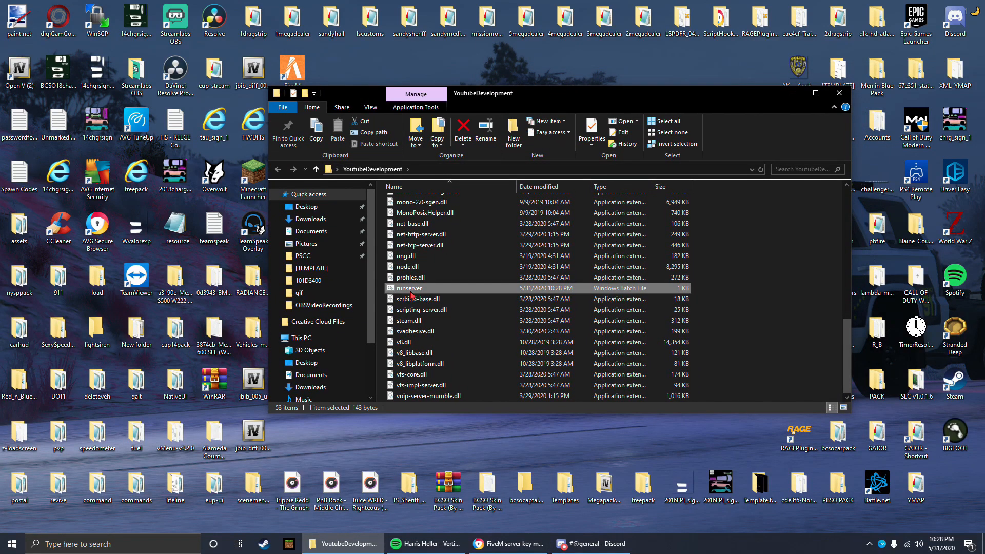
{"action": "right_click", "coordinate": [411, 291]}
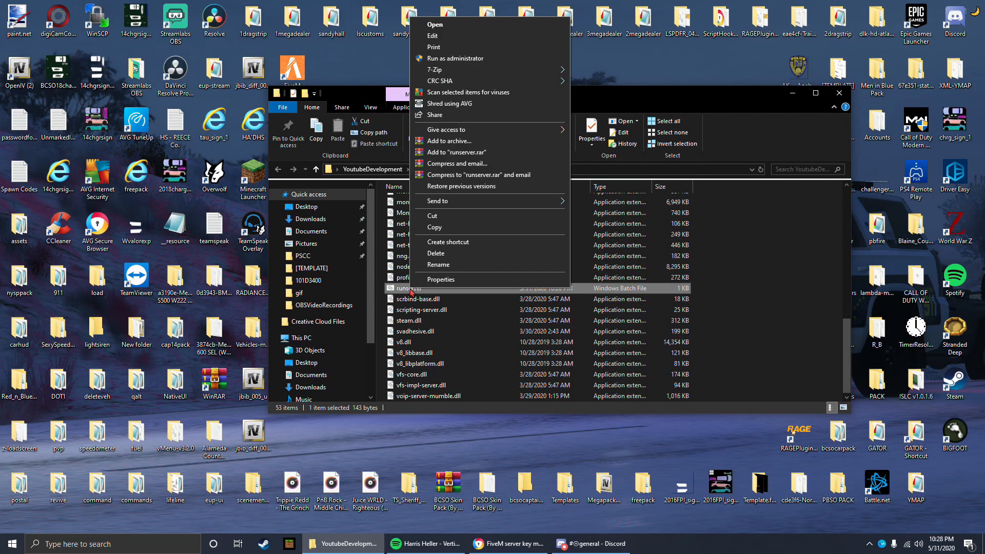
{"action": "left_click", "coordinate": [458, 242]}
{"action": "left_click", "coordinate": [427, 291]}
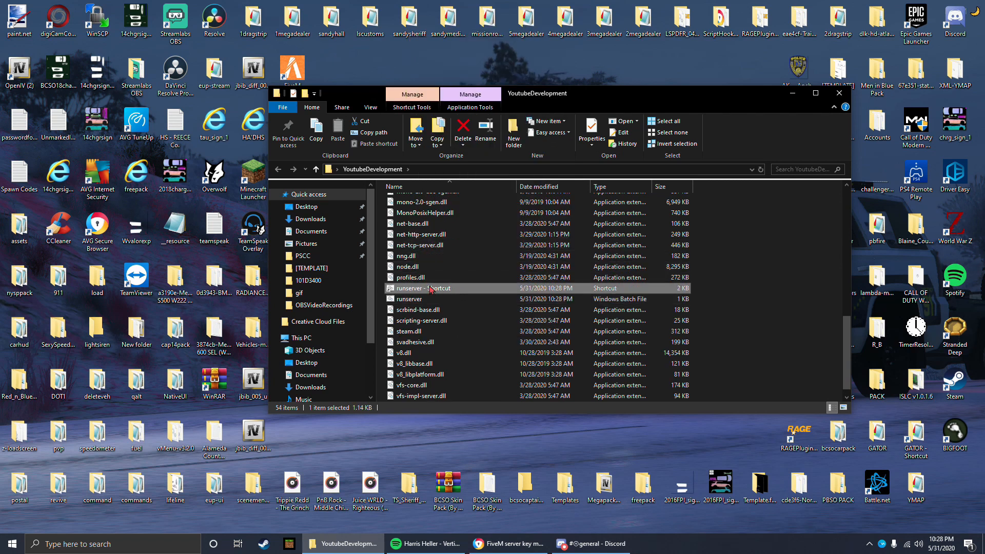
{"action": "left_click", "coordinate": [567, 68]}
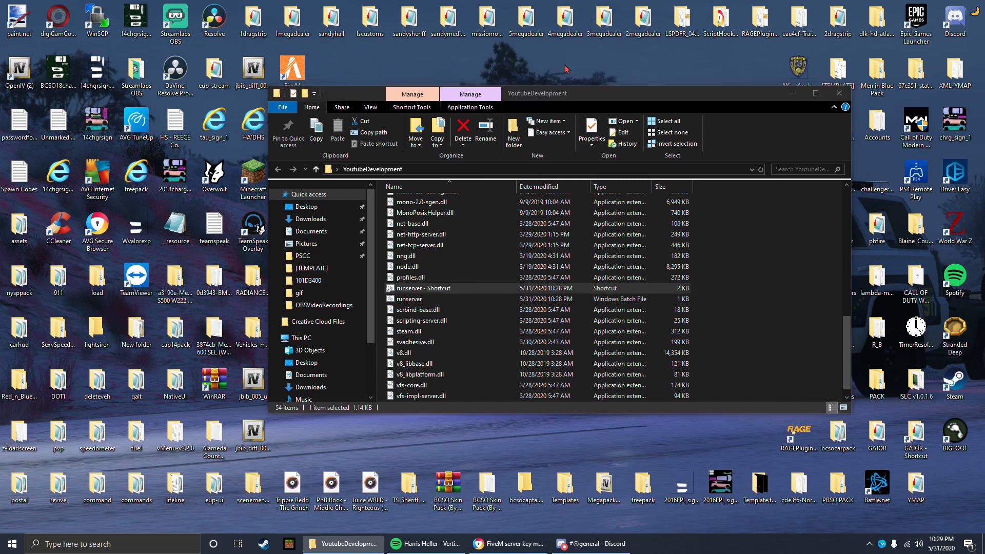
{"action": "left_click_drag", "start_coordinate": [566, 68], "coordinate": [563, 154]}
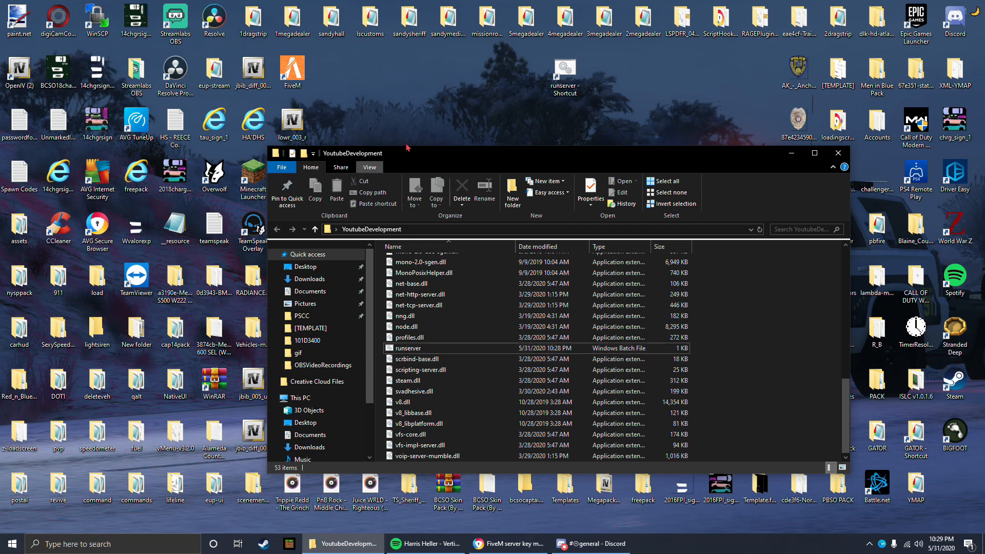
Step: Place the FXServer Creator V2 folder and the runserver shortcut side by side on the desktop, next to the existing icon group
{"action": "left_click_drag", "start_coordinate": [420, 159], "coordinate": [411, 123]}
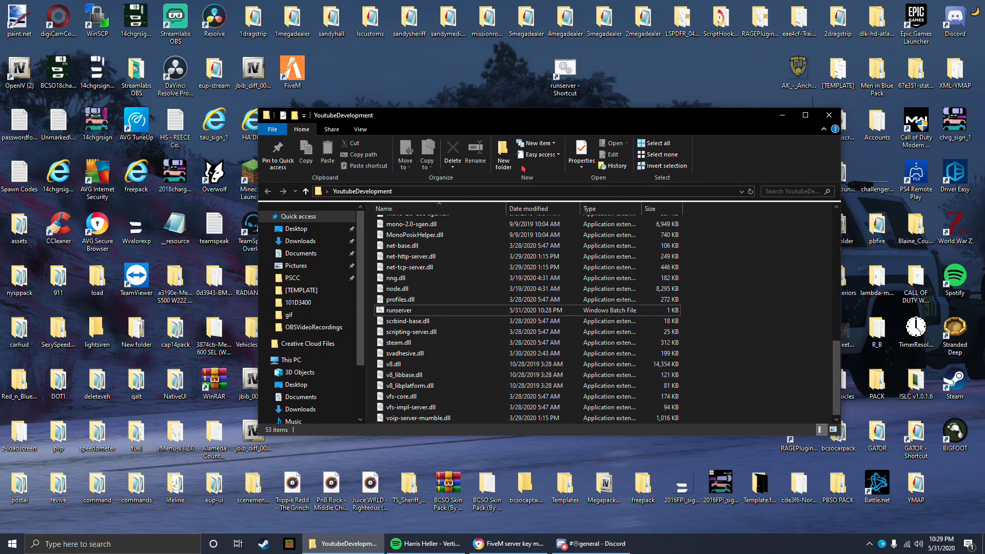
{"action": "left_click_drag", "start_coordinate": [444, 123], "coordinate": [465, 130]}
{"action": "scroll", "coordinate": [491, 329], "scroll_direction": "up", "scroll_amount": 10}
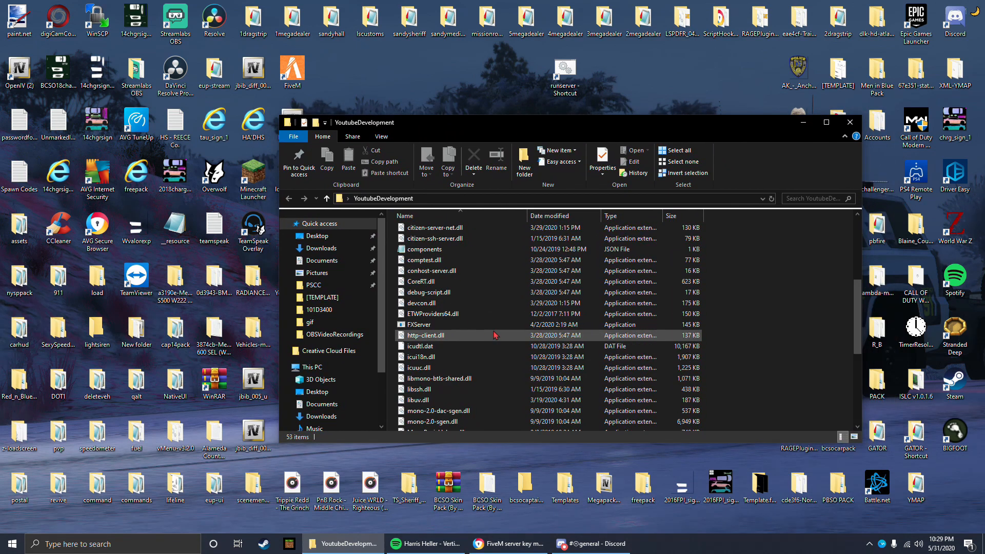
{"action": "left_click_drag", "start_coordinate": [560, 132], "coordinate": [505, 314]}
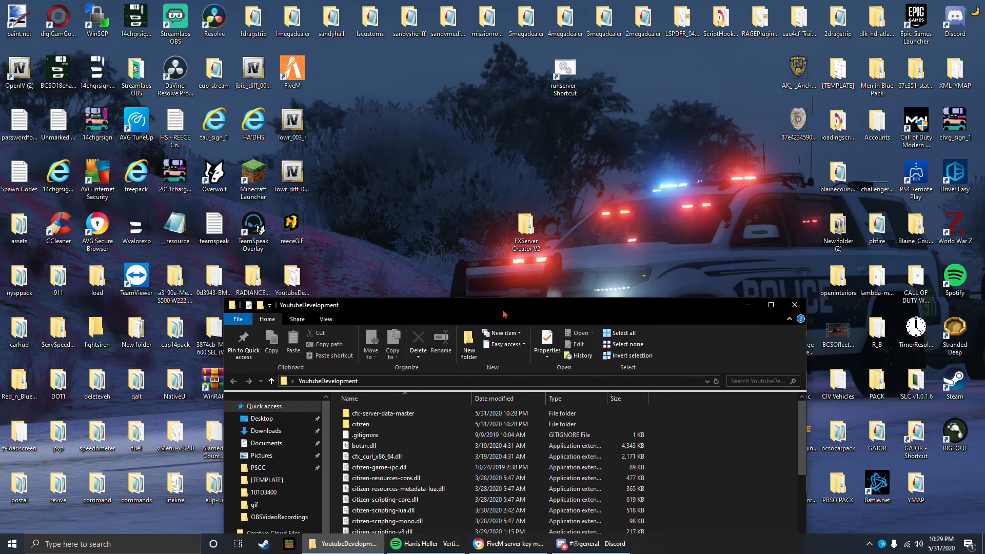
{"action": "left_click_drag", "start_coordinate": [526, 228], "coordinate": [684, 75]}
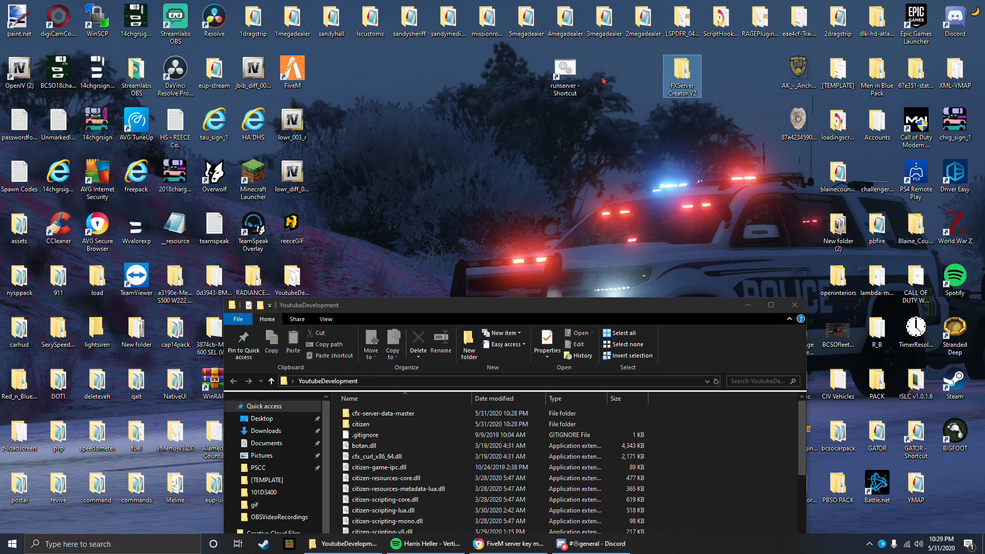
{"action": "left_click_drag", "start_coordinate": [565, 71], "coordinate": [752, 71]}
{"action": "left_click_drag", "start_coordinate": [697, 87], "coordinate": [735, 88]}
{"action": "left_click_drag", "start_coordinate": [610, 300], "coordinate": [590, 147]}
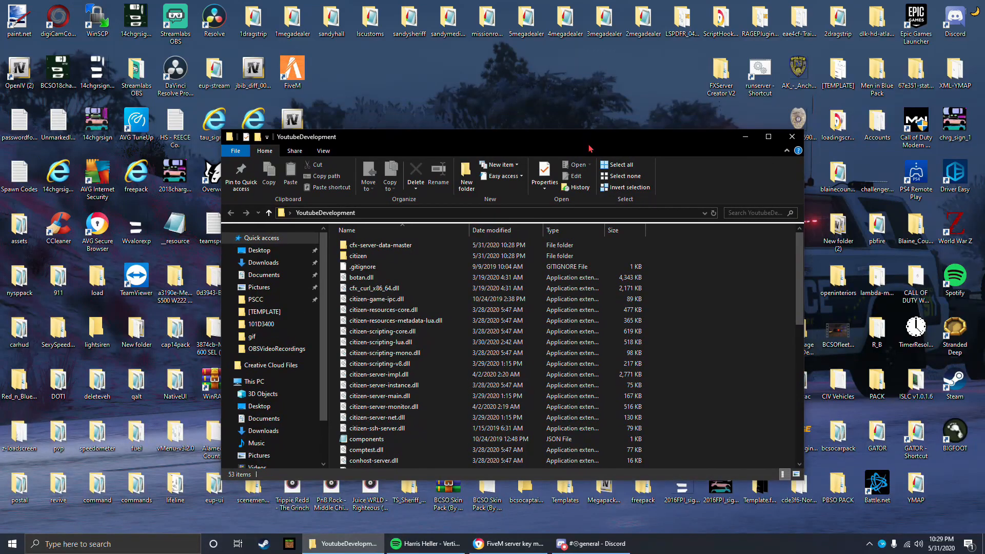
Step: Look through the citizen folder, then the resources folder inside cfx-server-data-master
{"action": "double_click", "coordinate": [411, 256]}
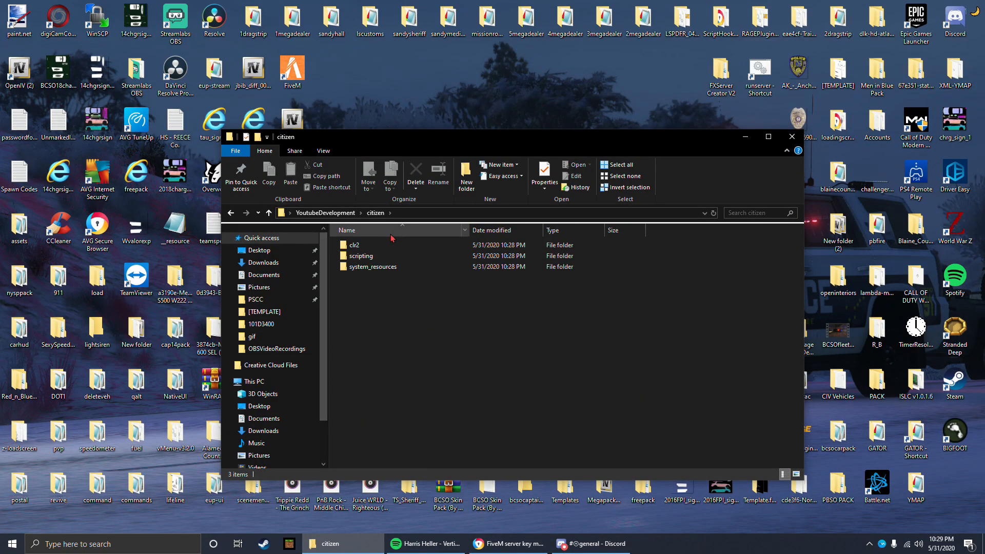
{"action": "left_click", "coordinate": [325, 213]}
{"action": "double_click", "coordinate": [388, 247]}
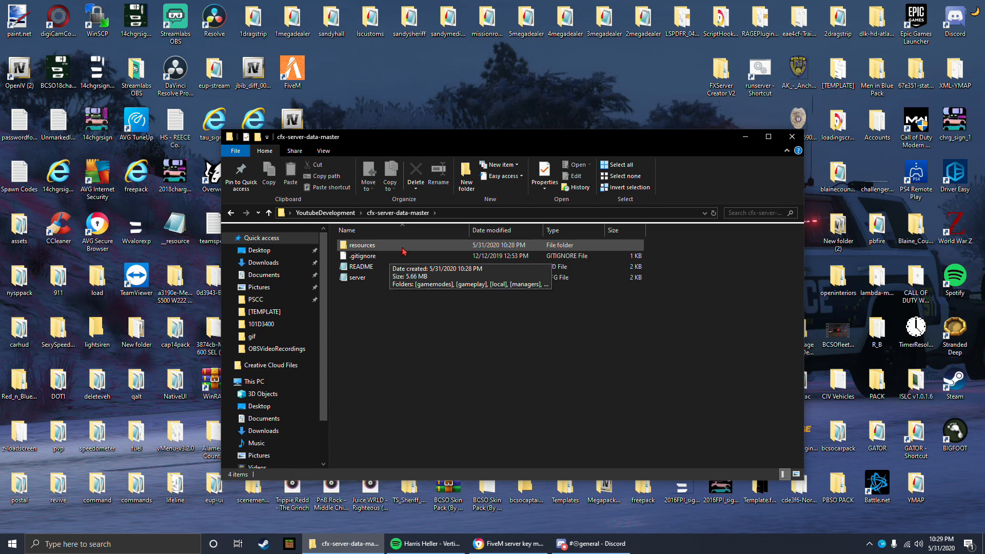
{"action": "double_click", "coordinate": [403, 250]}
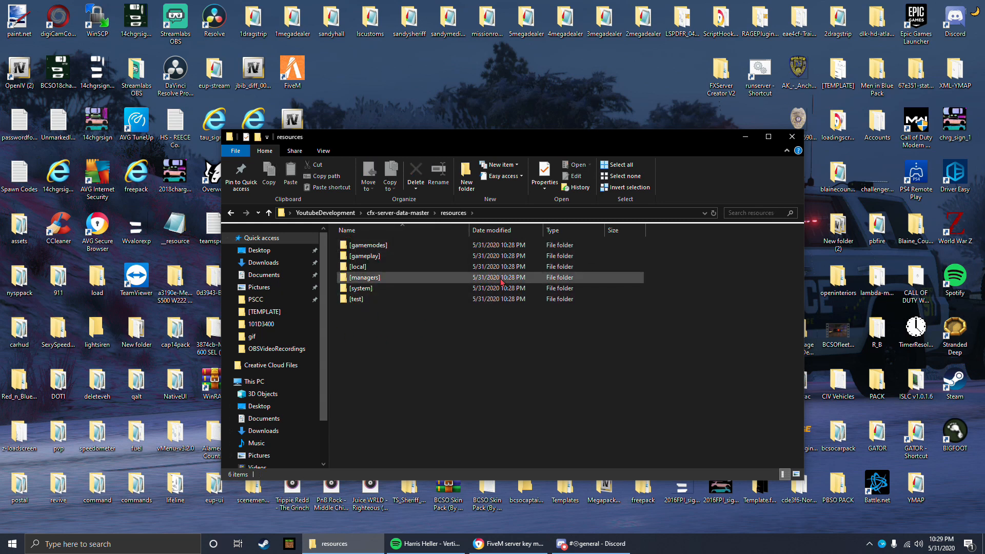
{"action": "mouse_move", "coordinate": [415, 313]}
{"action": "left_mouse_down"}
{"action": "mouse_move", "coordinate": [387, 242]}
{"action": "mouse_move", "coordinate": [389, 302]}
{"action": "mouse_move", "coordinate": [399, 307]}
{"action": "left_mouse_up"}
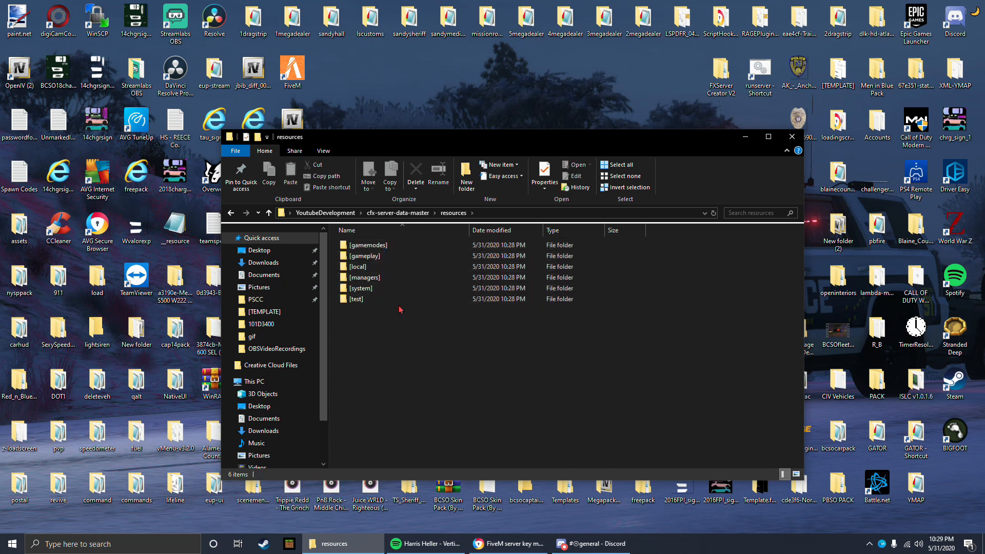
{"action": "left_click_drag", "start_coordinate": [353, 142], "coordinate": [343, 108]}
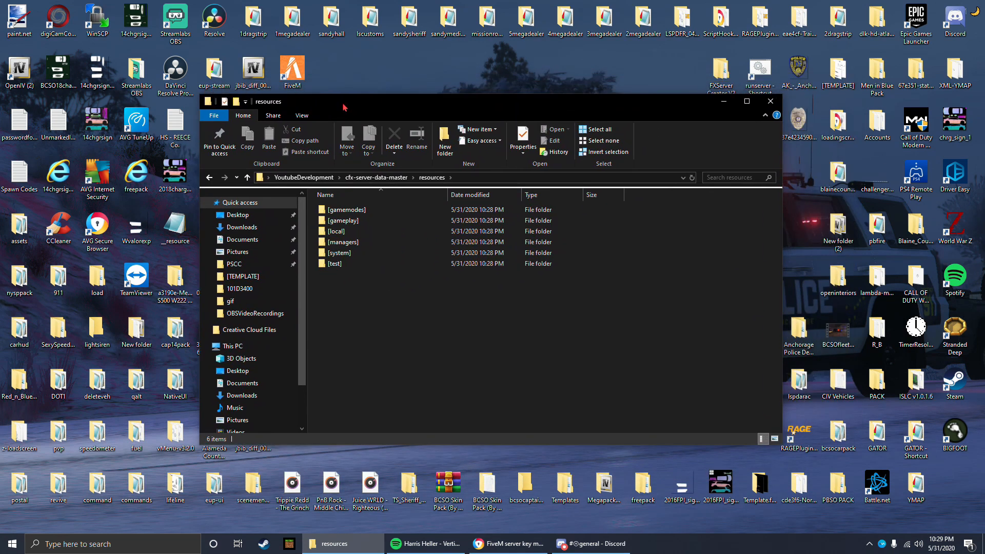
Step: Open the server CFG file in cfx-server-data-master, review its endpoint and ensure entries, and close it
{"action": "left_click", "coordinate": [385, 182]}
{"action": "left_click", "coordinate": [366, 242]}
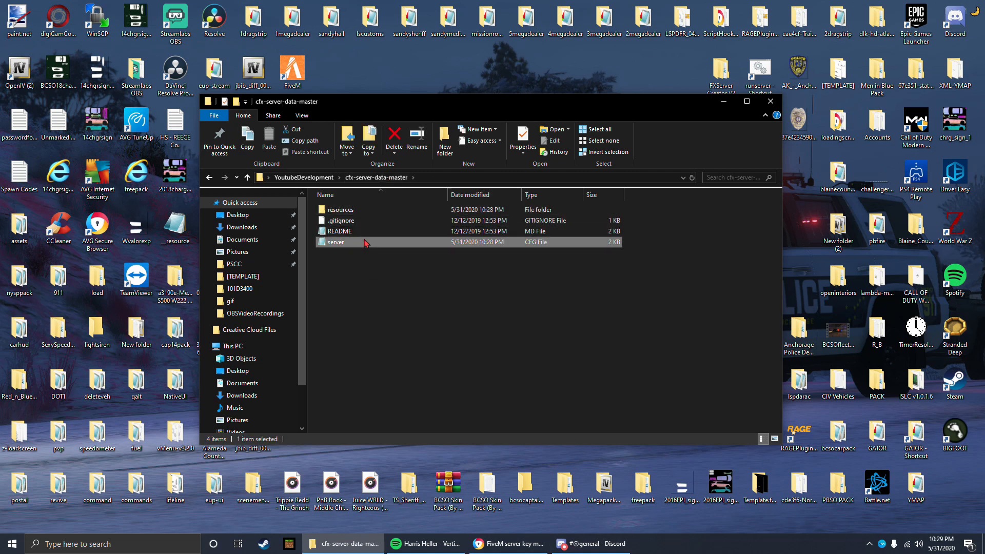
{"action": "double_click", "coordinate": [366, 242]}
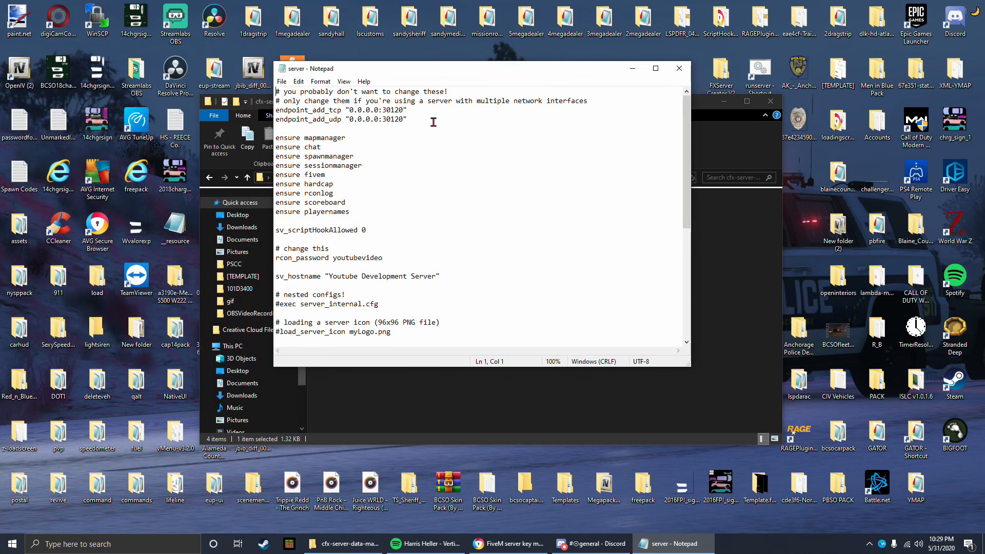
{"action": "mouse_move", "coordinate": [276, 92]}
{"action": "left_mouse_down"}
{"action": "mouse_move", "coordinate": [406, 121]}
{"action": "mouse_move", "coordinate": [396, 226]}
{"action": "mouse_move", "coordinate": [410, 377]}
{"action": "mouse_move", "coordinate": [485, 354]}
{"action": "mouse_move", "coordinate": [267, 14]}
{"action": "mouse_move", "coordinate": [274, 129]}
{"action": "mouse_move", "coordinate": [275, 89]}
{"action": "left_mouse_up"}
{"action": "left_click_drag", "start_coordinate": [355, 74], "coordinate": [380, 106]}
{"action": "mouse_move", "coordinate": [301, 169]}
{"action": "left_mouse_down"}
{"action": "mouse_move", "coordinate": [375, 190]}
{"action": "mouse_move", "coordinate": [302, 170]}
{"action": "left_mouse_up"}
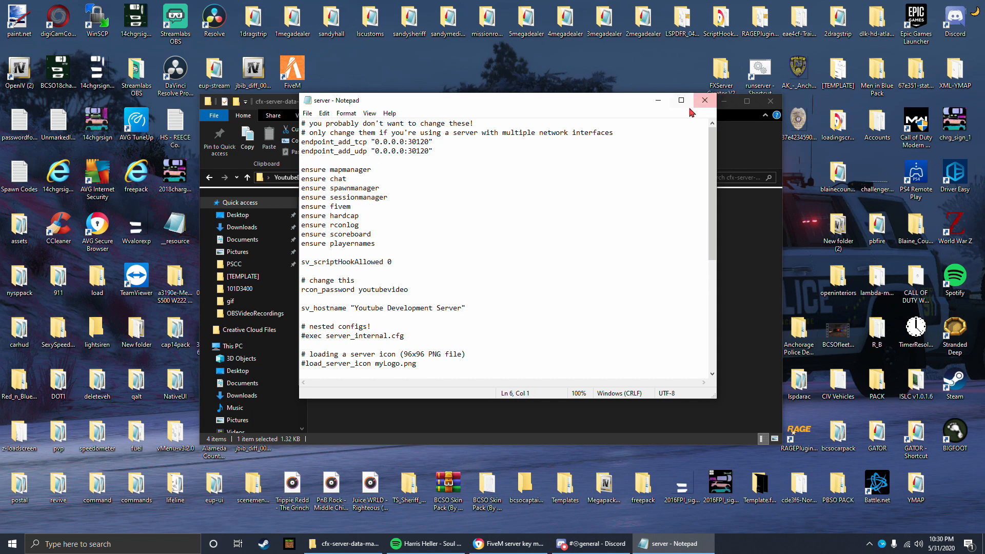
{"action": "left_click", "coordinate": [698, 102]}
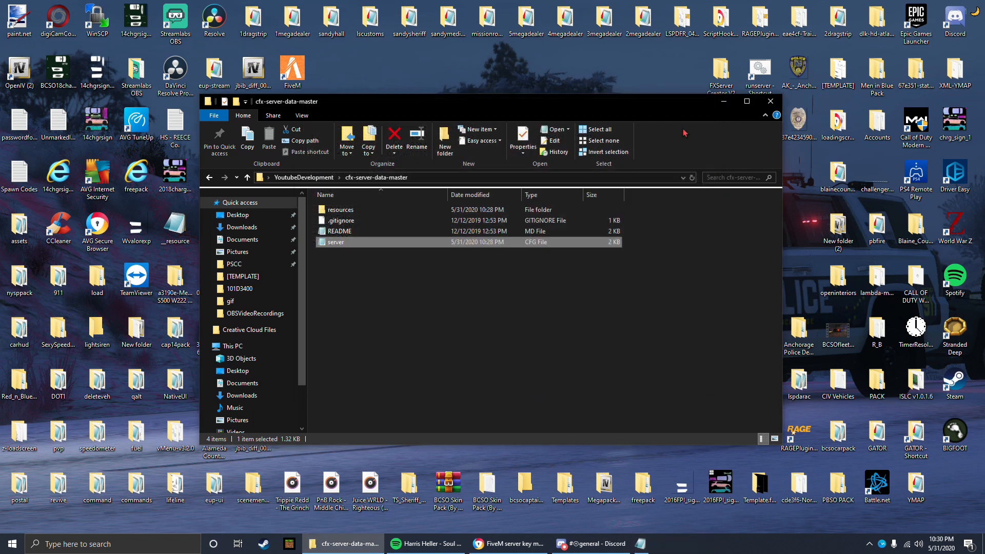
Step: Open the README file in cfx-server-data-master, skim its usage instructions, and close it
{"action": "double_click", "coordinate": [386, 232]}
{"action": "scroll", "coordinate": [430, 176], "scroll_direction": "down", "scroll_amount": 1}
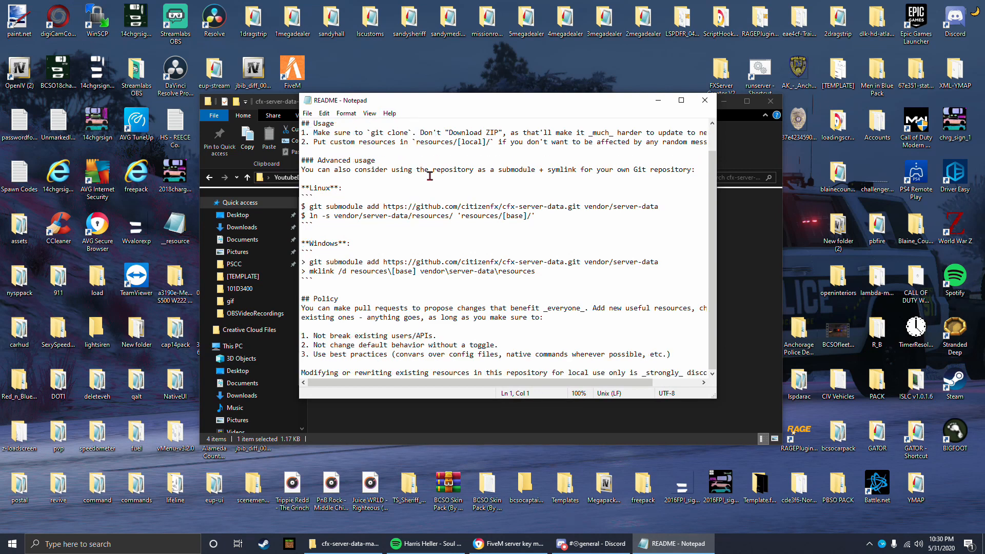
{"action": "scroll", "coordinate": [430, 176], "scroll_direction": "up", "scroll_amount": 1}
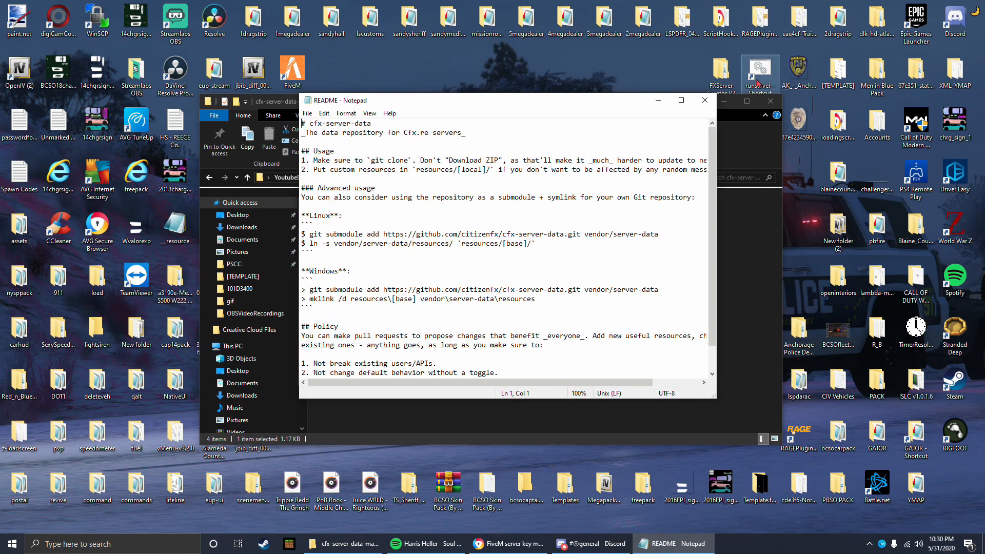
{"action": "left_click", "coordinate": [712, 104]}
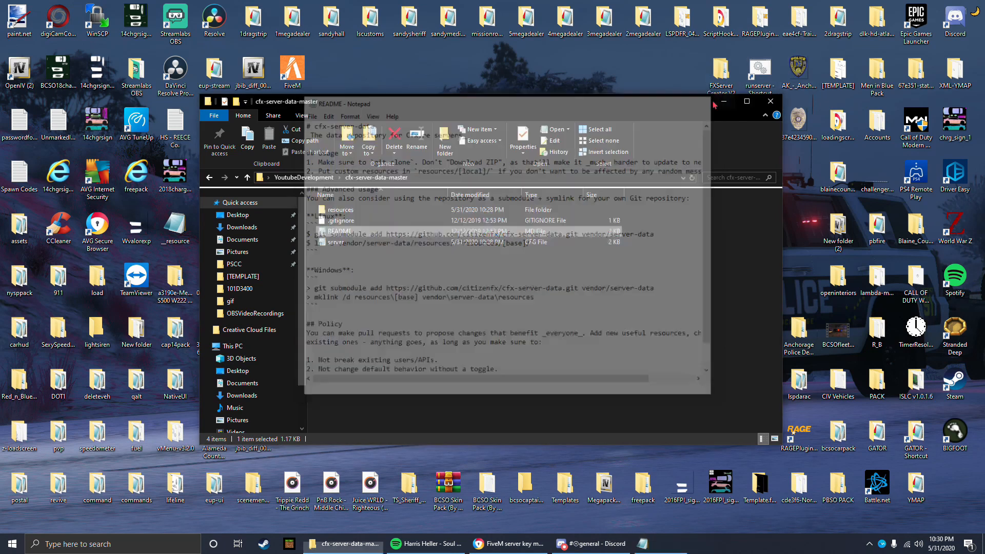
Step: Reopen the server CFG file for another look at its settings and close it without editing
{"action": "double_click", "coordinate": [338, 242]}
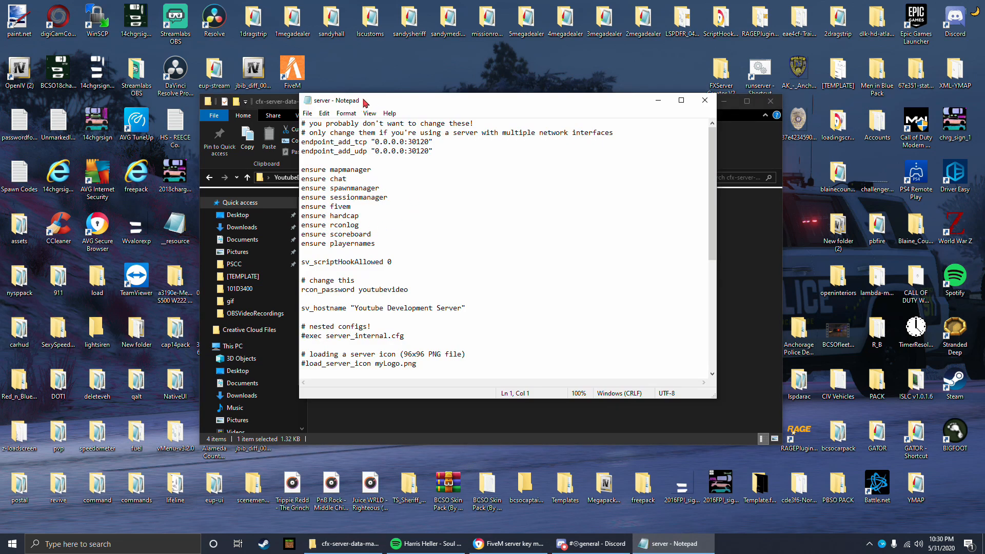
{"action": "left_click_drag", "start_coordinate": [366, 102], "coordinate": [370, 130]}
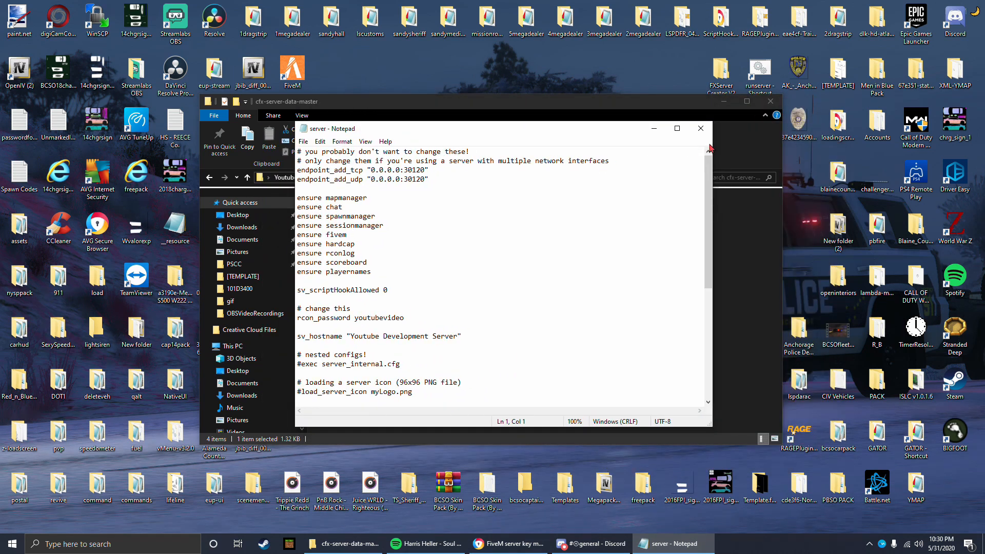
{"action": "key", "text": "alt+F4"}
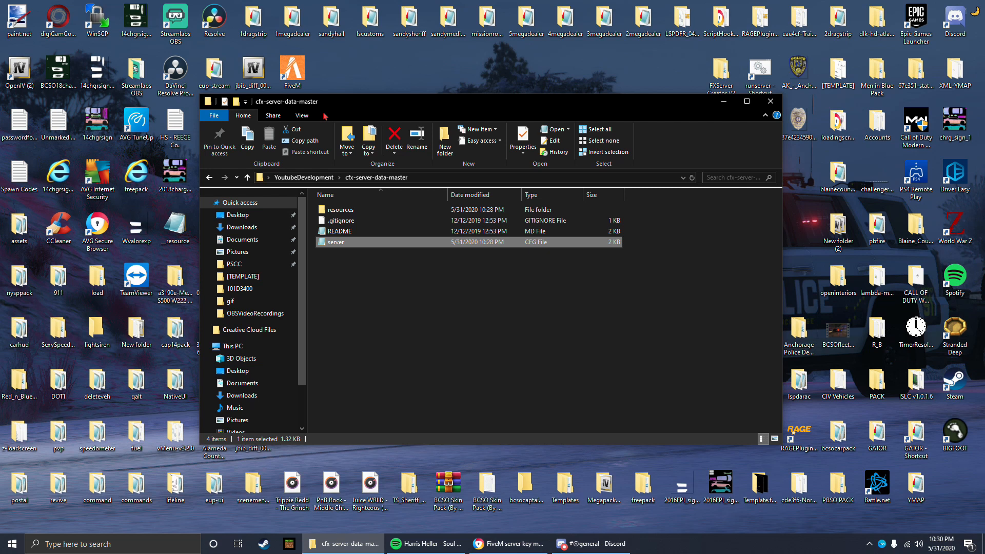
{"action": "left_click_drag", "start_coordinate": [324, 114], "coordinate": [356, 119]}
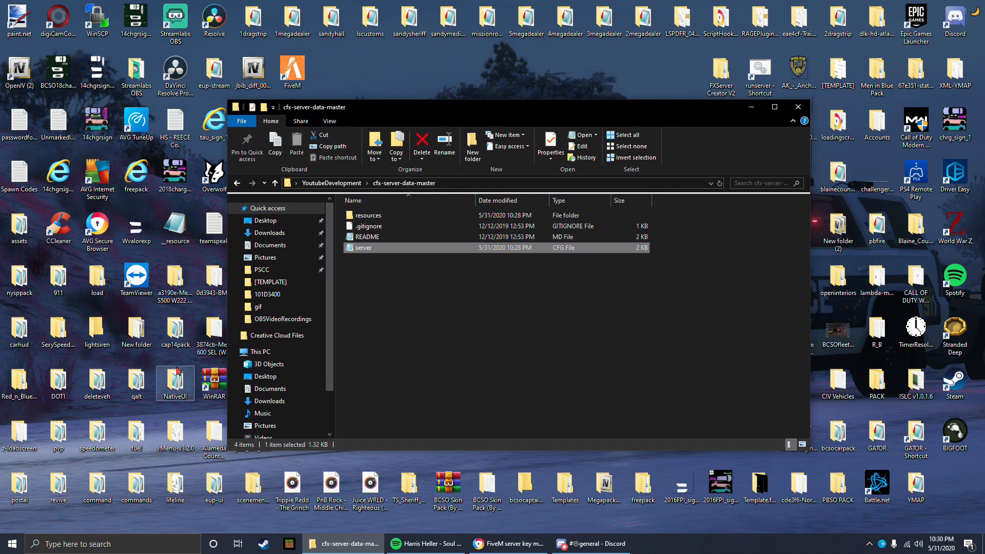
Step: Create a folder named [scripts] inside the resources folder of cfx-server-data-master
{"action": "right_click", "coordinate": [171, 436]}
{"action": "left_click", "coordinate": [177, 444]}
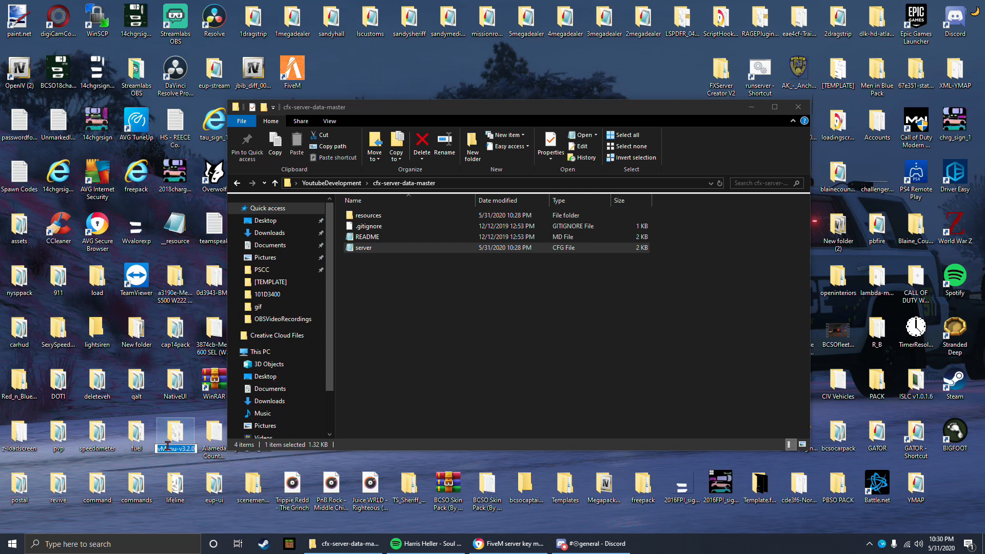
{"action": "double_click", "coordinate": [384, 216]}
{"action": "right_click", "coordinate": [373, 300]}
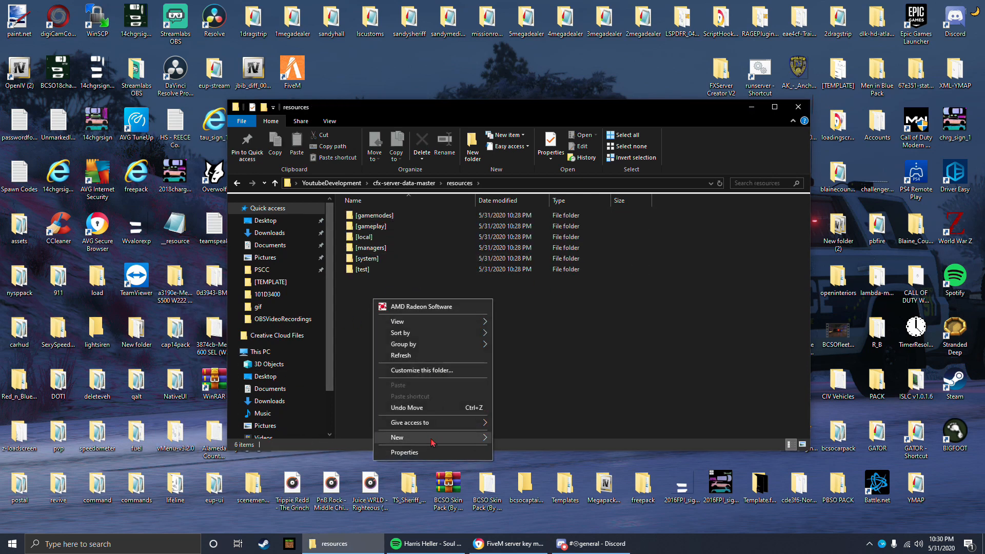
{"action": "mouse_move", "coordinate": [433, 438]}
{"action": "left_click", "coordinate": [547, 440]}
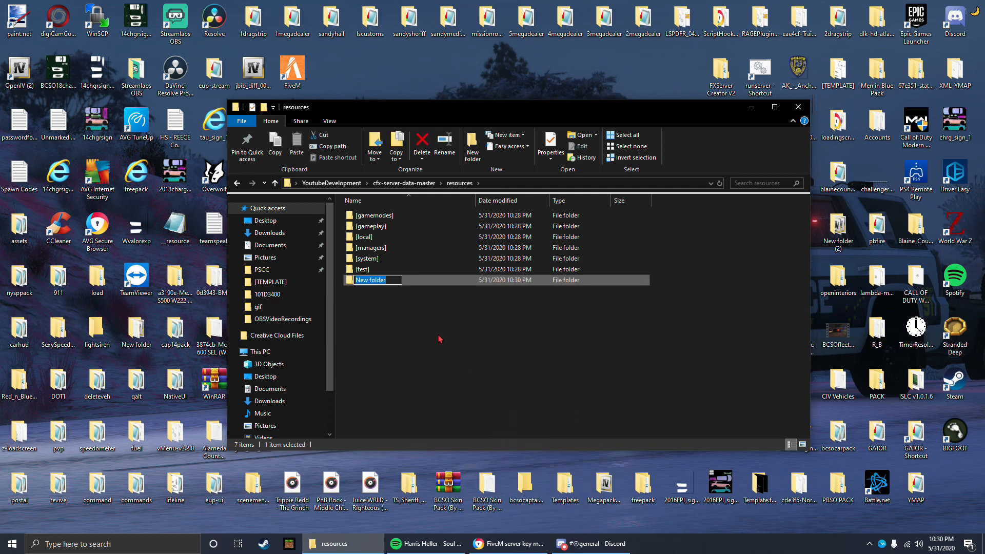
{"action": "type", "text": "[scripts]"}
{"action": "key", "text": "Return"}
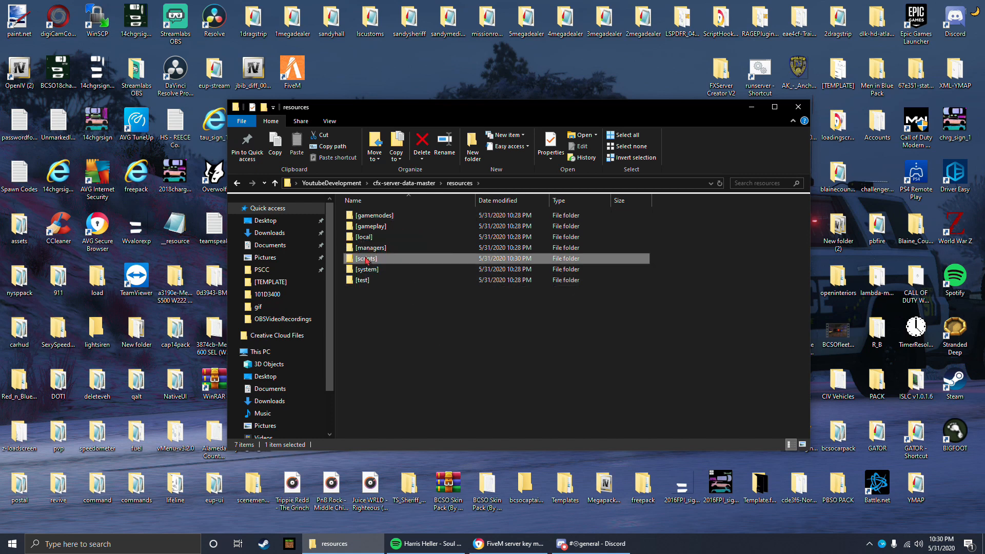
Step: Copy the vMenu-v3.2.0 folder from the desktop into the [scripts] folder
{"action": "double_click", "coordinate": [366, 260]}
{"action": "left_click", "coordinate": [459, 183]}
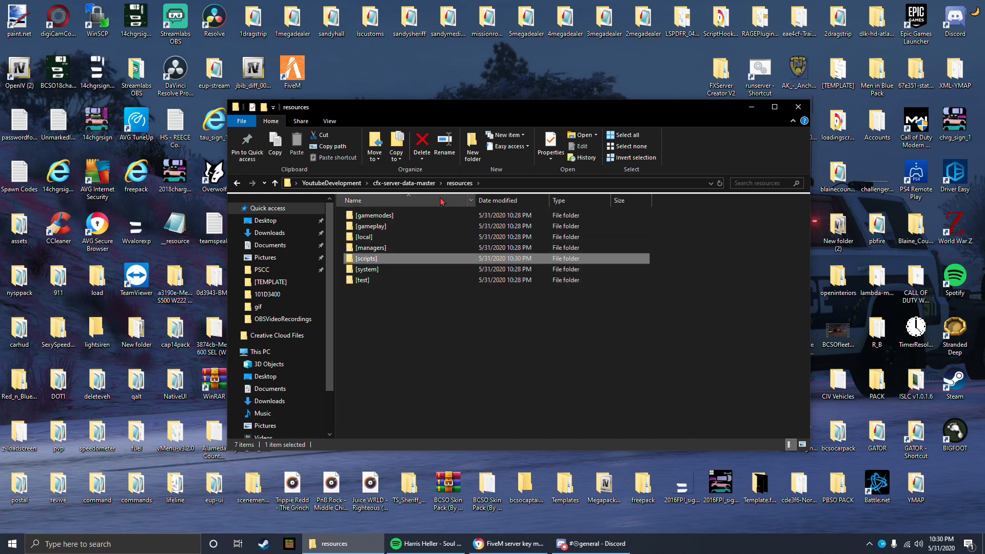
{"action": "double_click", "coordinate": [395, 258]}
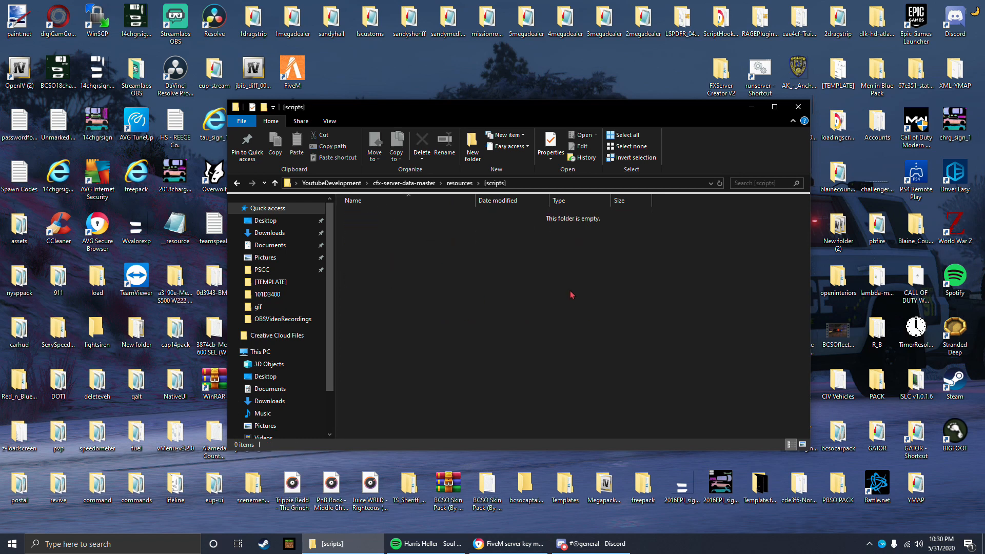
{"action": "right_click", "coordinate": [190, 434]}
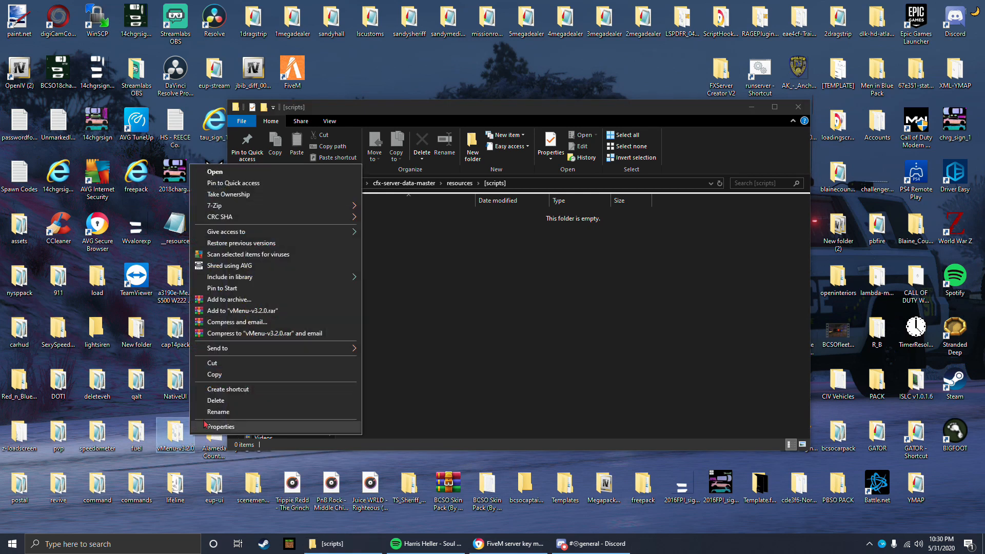
{"action": "left_click", "coordinate": [228, 375]}
{"action": "left_click", "coordinate": [454, 295]}
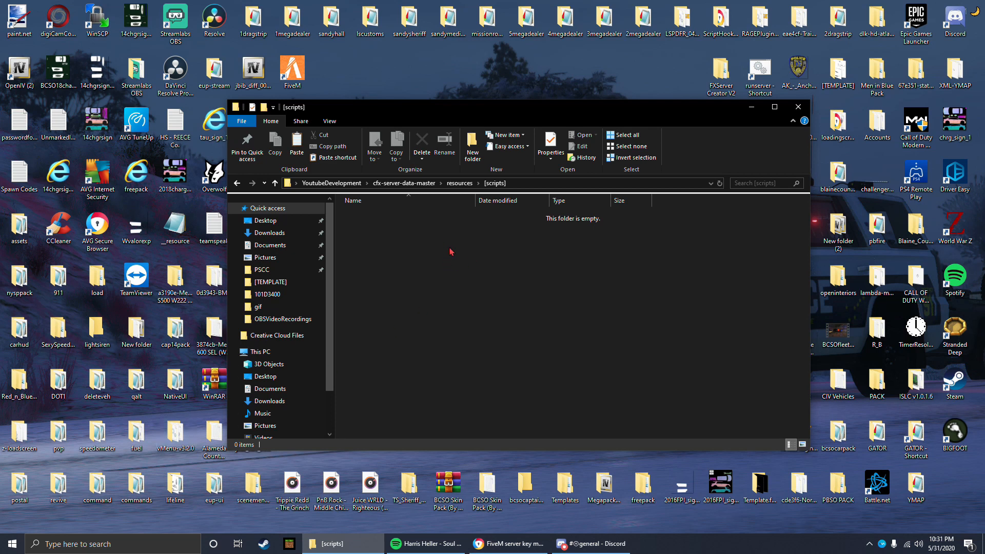
{"action": "key", "text": "ctrl+v"}
Step: Rename the copied vMenu-v3.2.0 folder in [scripts] as vMenu
{"action": "right_click", "coordinate": [397, 216]}
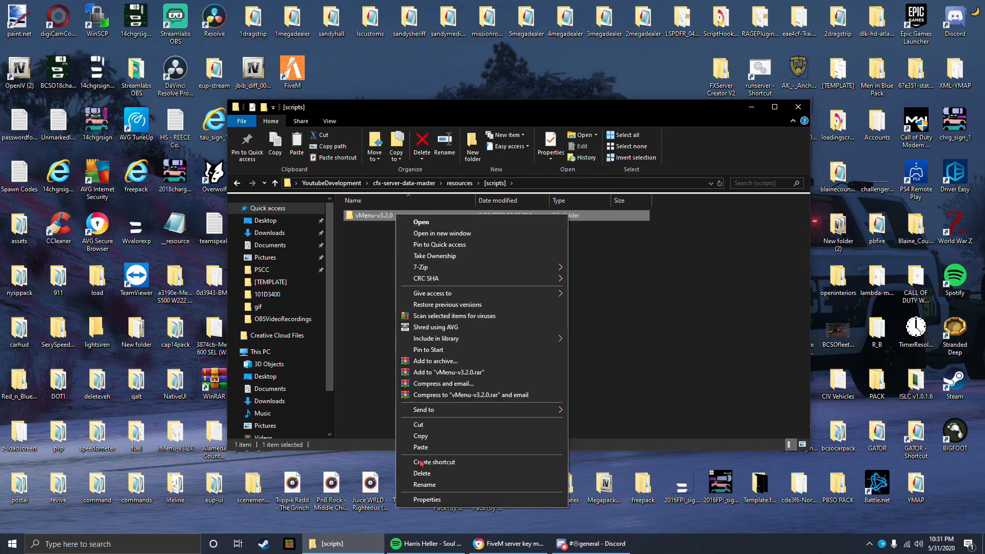
{"action": "left_click", "coordinate": [419, 484]}
{"action": "left_click", "coordinate": [393, 216]}
{"action": "left_click_drag", "start_coordinate": [393, 216], "coordinate": [371, 217]}
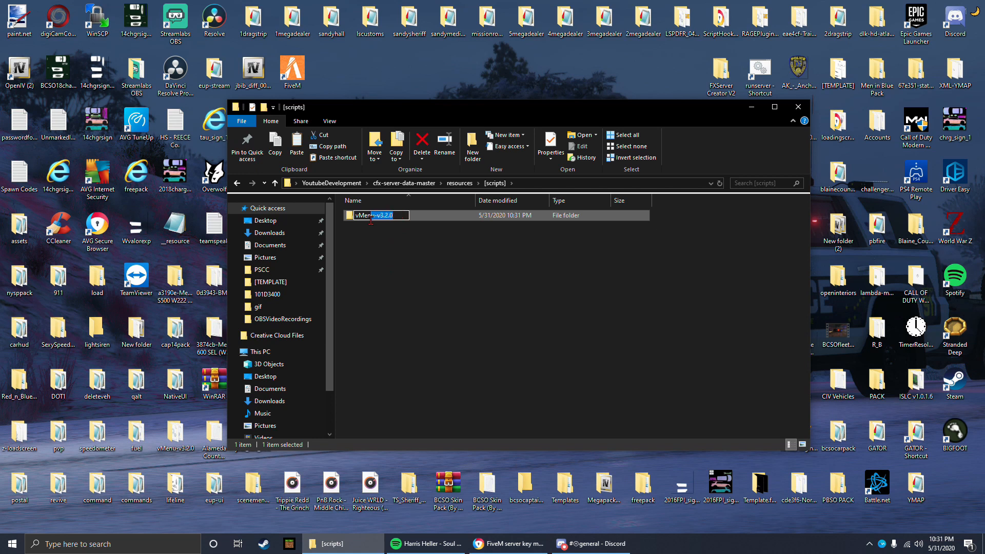
{"action": "key", "text": "BackSpace"}
{"action": "key", "text": "Return"}
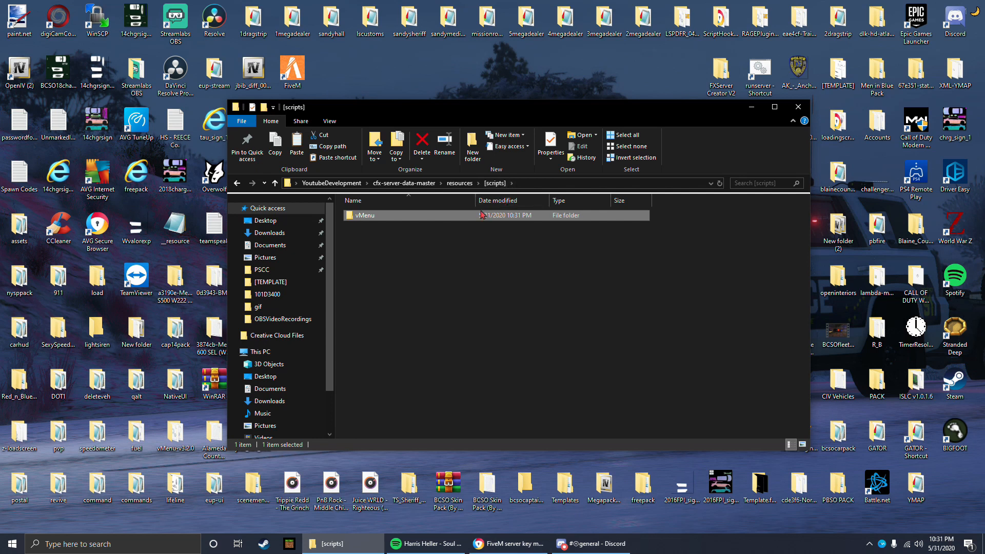
Step: Check the contents of the vMenu folder and return to the resources folder
{"action": "double_click", "coordinate": [381, 217]}
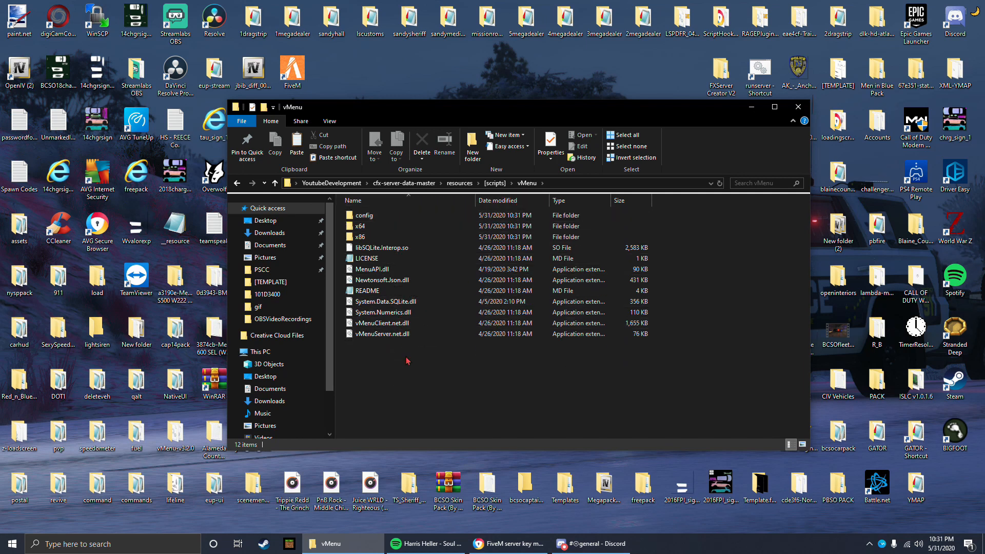
{"action": "left_click", "coordinate": [494, 183]}
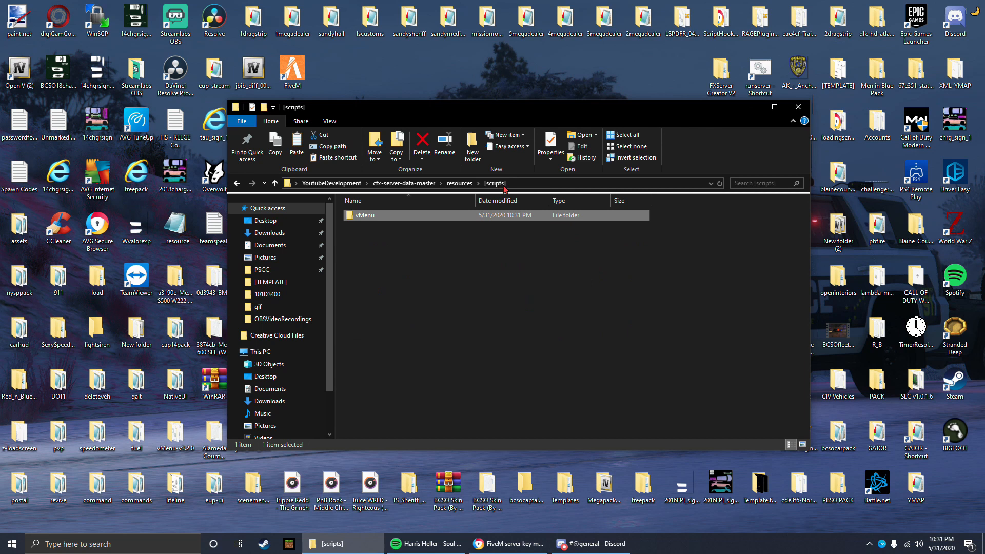
{"action": "left_click", "coordinate": [466, 188]}
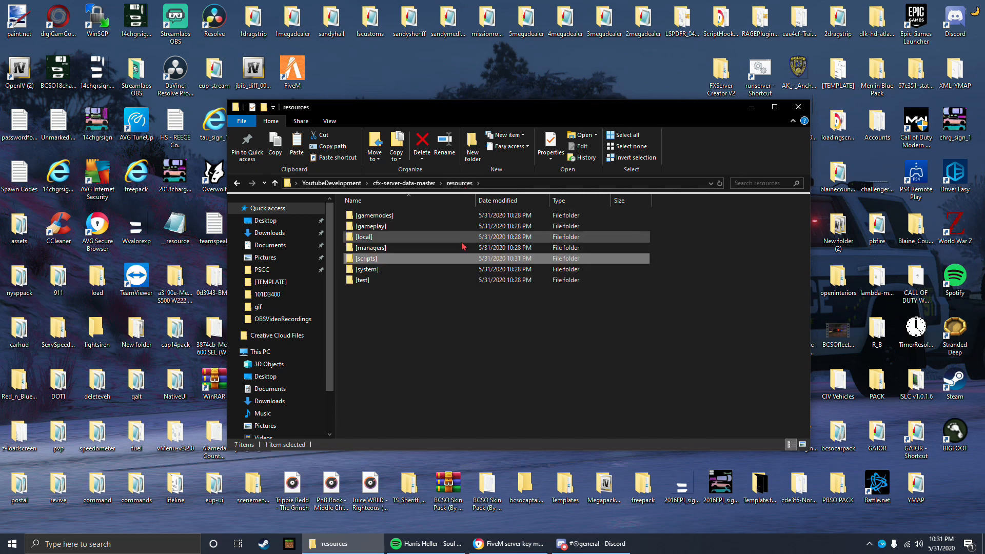
Step: Open the server config in cfx-server-data-master and add a "# SCRIPTS" comment line below ensure playernames
{"action": "left_click", "coordinate": [430, 183]}
{"action": "double_click", "coordinate": [414, 247]}
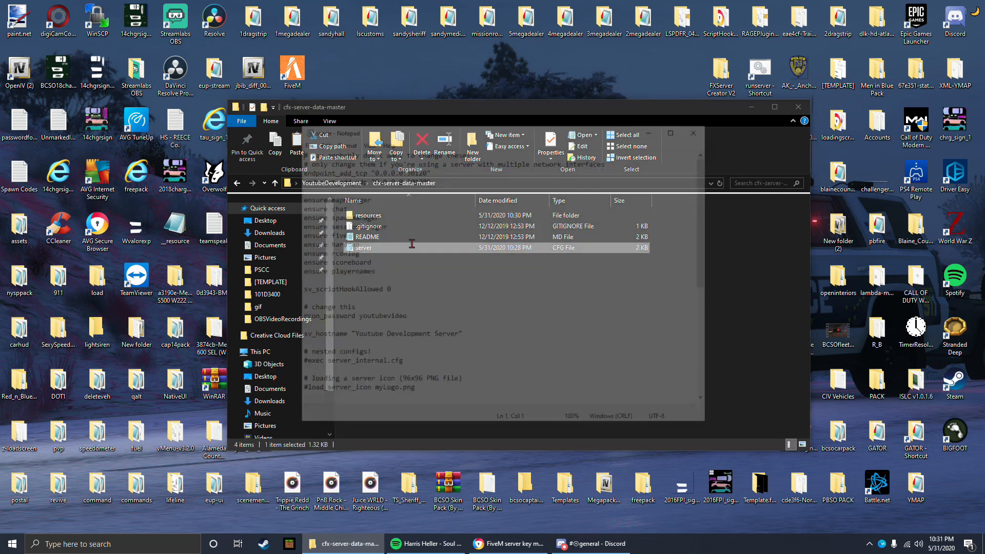
{"action": "left_click", "coordinate": [394, 271]}
{"action": "key", "text": "Return"}
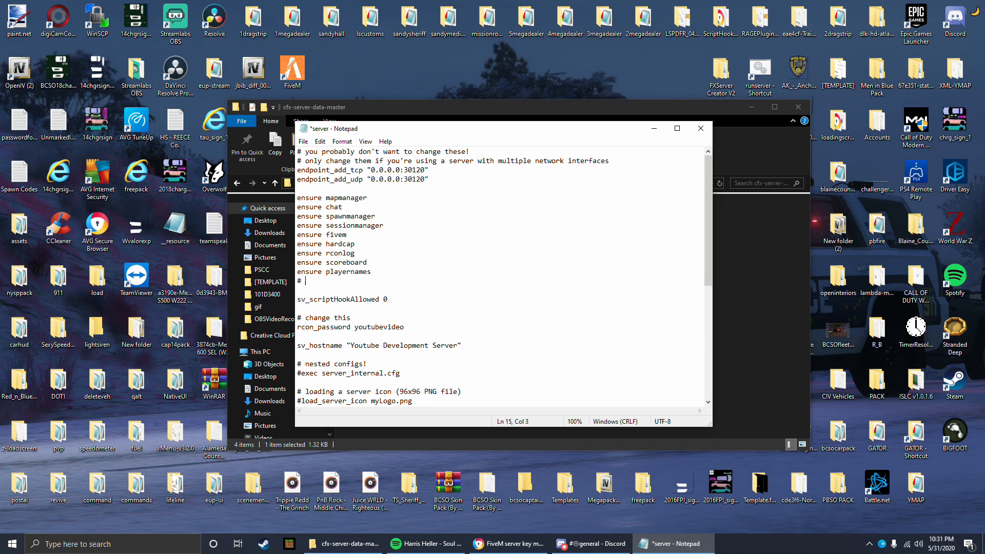
{"action": "type", "text": "# SCRIPTS"}
{"action": "left_click", "coordinate": [372, 282]}
{"action": "key", "text": "Return"}
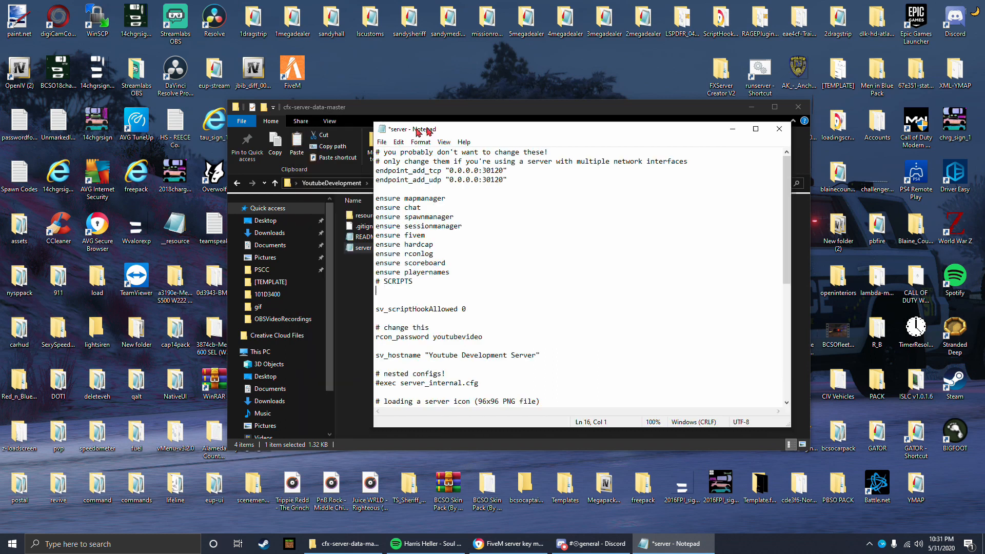
Step: Add the line "ensure vMenu" under the # SCRIPTS comment, correct its spelling, and save the server config
{"action": "left_click_drag", "start_coordinate": [336, 128], "coordinate": [269, 113]}
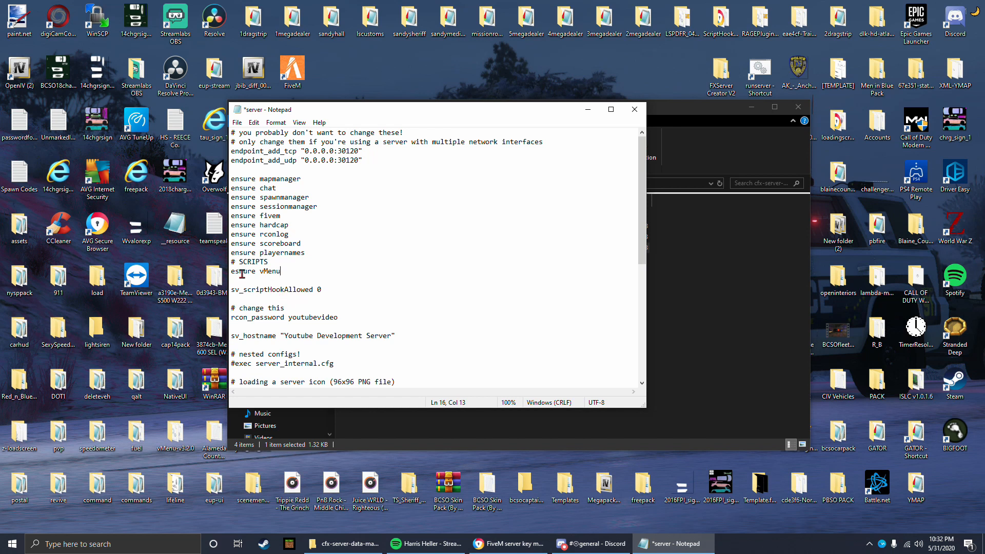
{"action": "left_click", "coordinate": [243, 272]}
{"action": "key", "text": "BackSpace"}
{"action": "key", "text": "BackSpace"}
{"action": "type", "text": "ns"}
{"action": "left_click", "coordinate": [283, 274]}
{"action": "key", "text": "ctrl+s"}
{"action": "mouse_move", "coordinate": [277, 113]}
{"action": "left_mouse_down"}
{"action": "mouse_move", "coordinate": [359, 117]}
{"action": "mouse_move", "coordinate": [464, 105]}
{"action": "mouse_move", "coordinate": [276, 109]}
{"action": "left_mouse_up"}
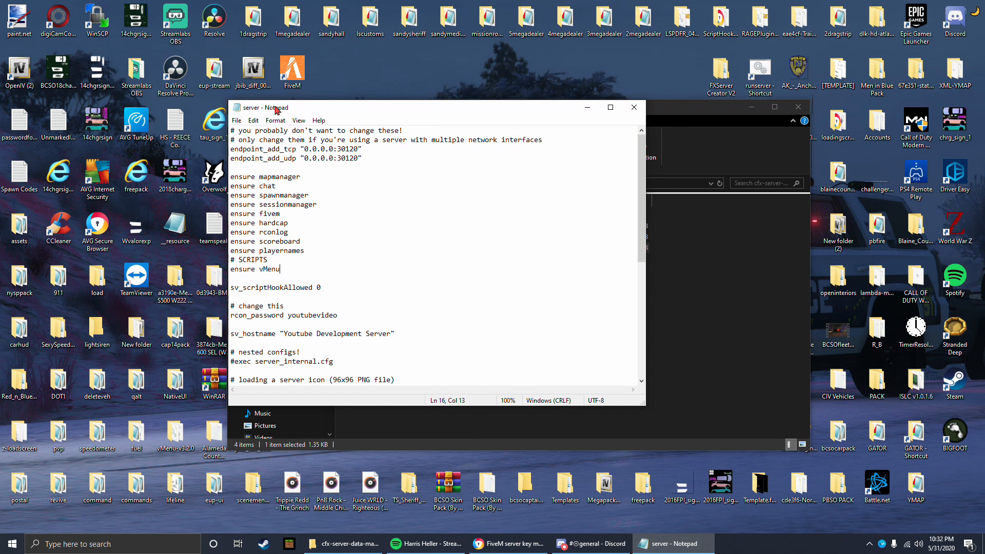
Step: Open the [scripts] folder inside resources and arrange the server config beside it to compare the vMenu name
{"action": "left_click_drag", "start_coordinate": [275, 109], "coordinate": [274, 235]}
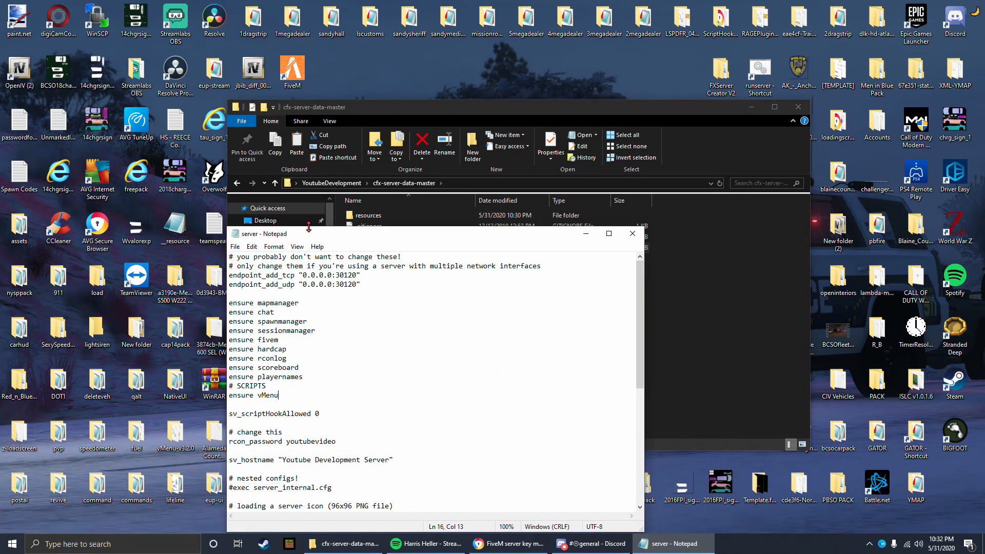
{"action": "double_click", "coordinate": [369, 216]}
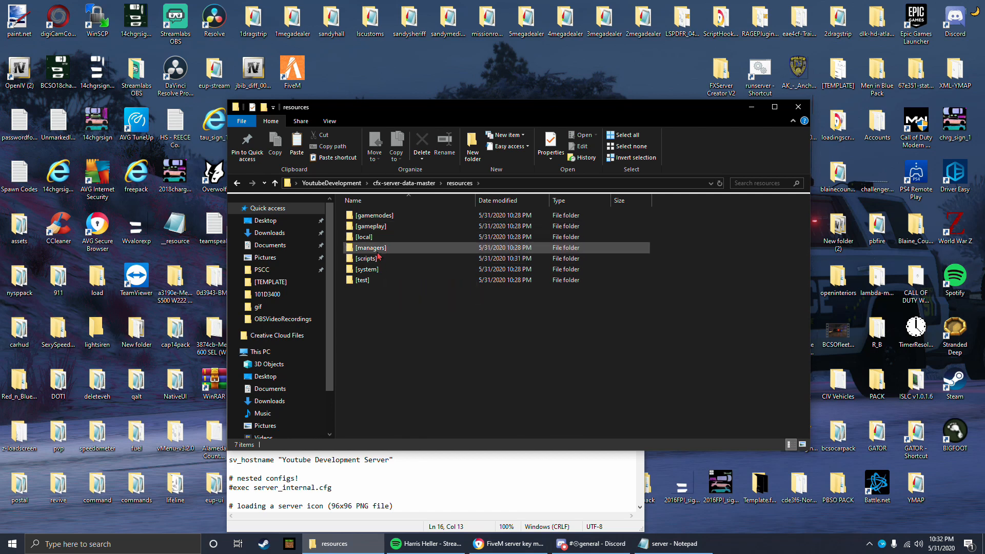
{"action": "double_click", "coordinate": [378, 258]}
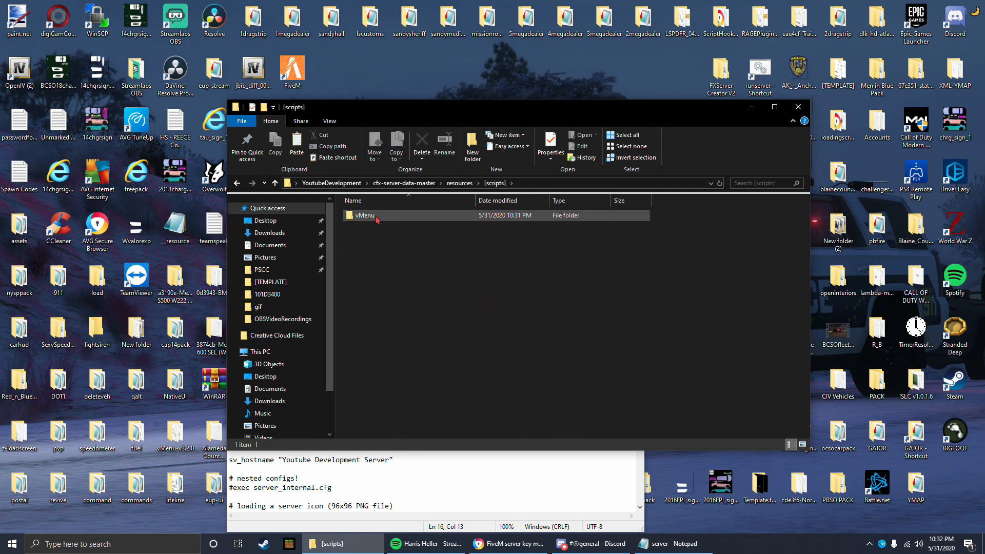
{"action": "left_click", "coordinate": [459, 477]}
{"action": "left_click_drag", "start_coordinate": [385, 235], "coordinate": [593, 146]}
{"action": "left_click", "coordinate": [505, 299]}
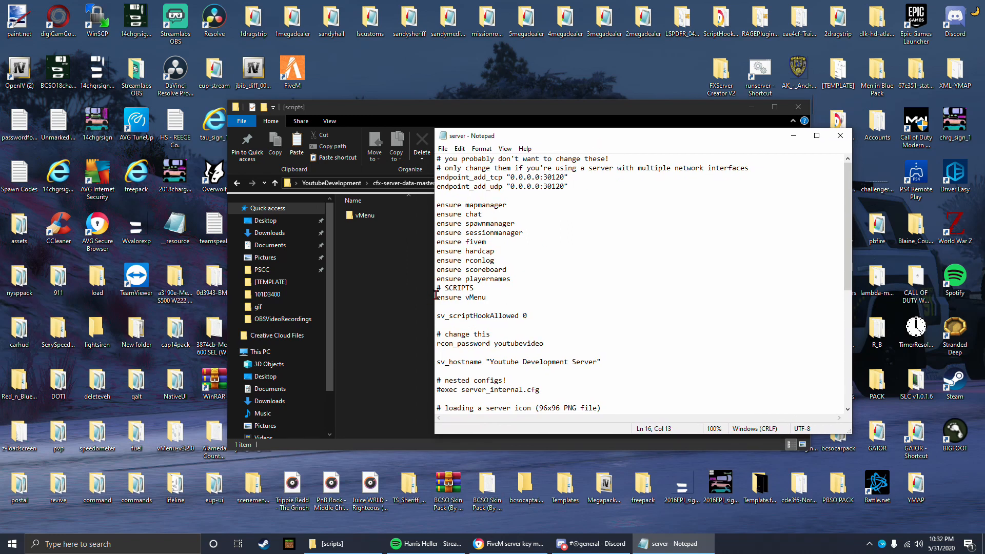
Step: Check the ensure vMenu line against the script's folder name and close the server config
{"action": "left_click_drag", "start_coordinate": [436, 295], "coordinate": [508, 300]}
{"action": "left_click", "coordinate": [469, 299]}
{"action": "double_click", "coordinate": [470, 298]}
{"action": "left_click", "coordinate": [487, 304]}
{"action": "left_click_drag", "start_coordinate": [519, 144], "coordinate": [480, 129]}
{"action": "left_click", "coordinate": [405, 133]}
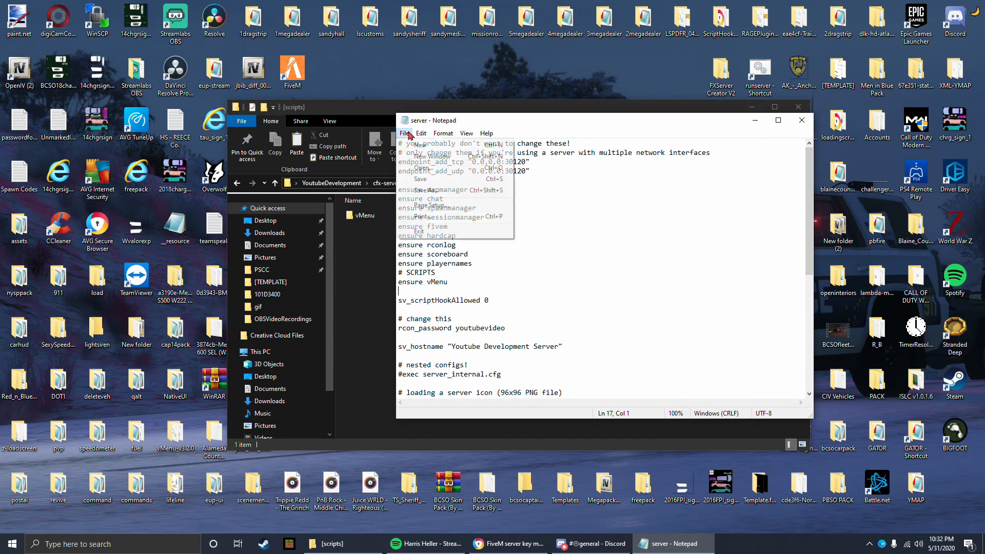
{"action": "left_click", "coordinate": [567, 201]}
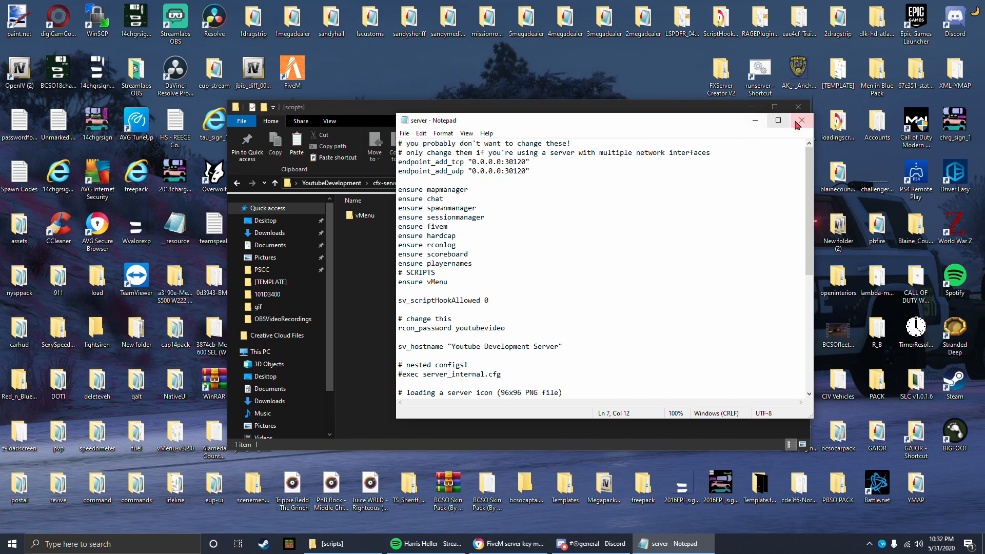
{"action": "left_click", "coordinate": [801, 120]}
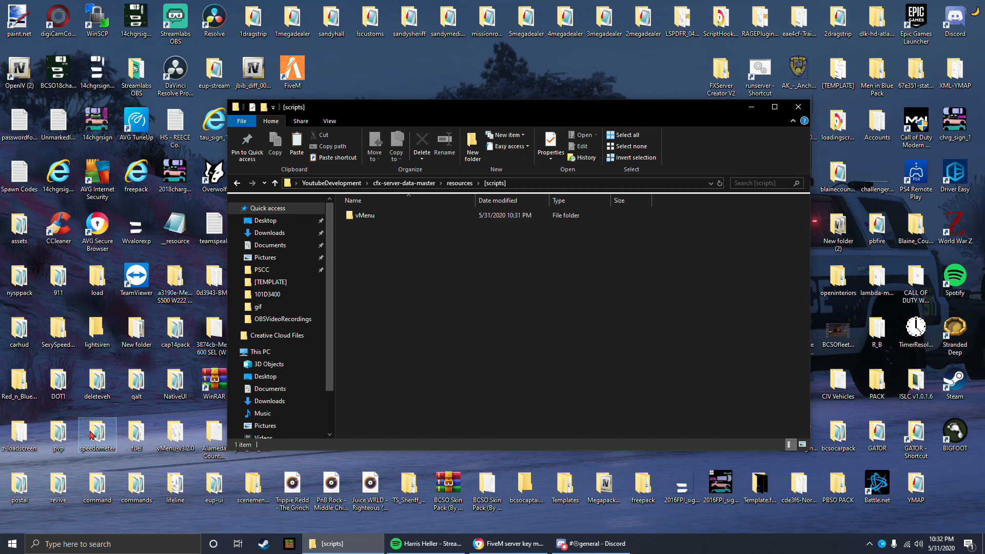
Step: Check the contents of the desktop's speedometer folder and copy that folder into [scripts]
{"action": "double_click", "coordinate": [91, 435]}
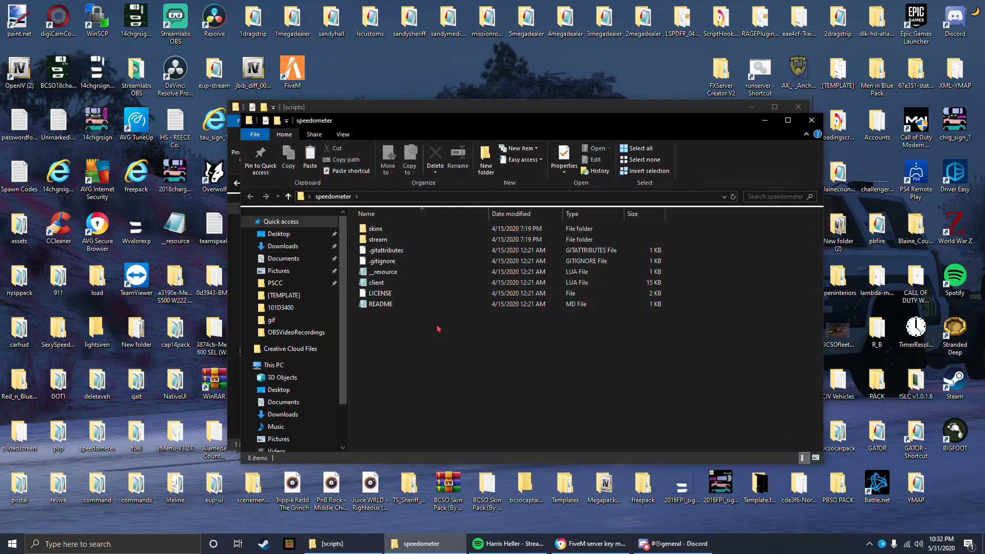
{"action": "left_click", "coordinate": [811, 120]}
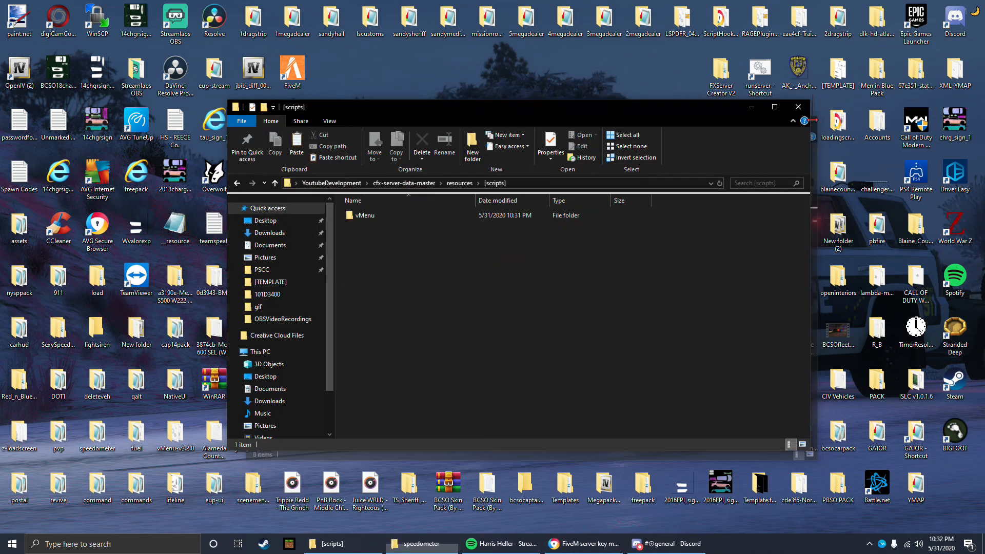
{"action": "right_click", "coordinate": [97, 443]}
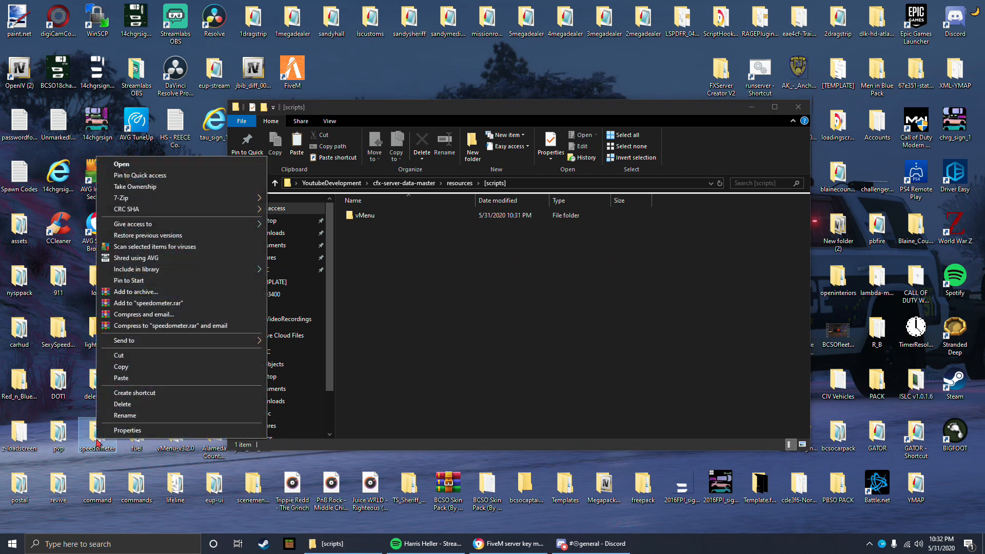
{"action": "left_click", "coordinate": [97, 441]}
{"action": "right_click", "coordinate": [93, 439]}
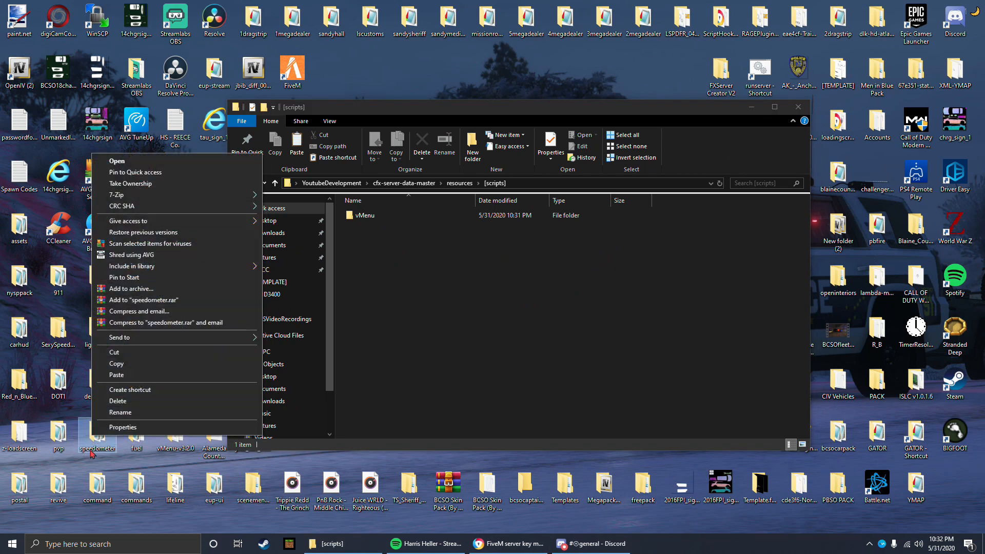
{"action": "left_click", "coordinate": [100, 451]}
{"action": "right_click", "coordinate": [103, 449]}
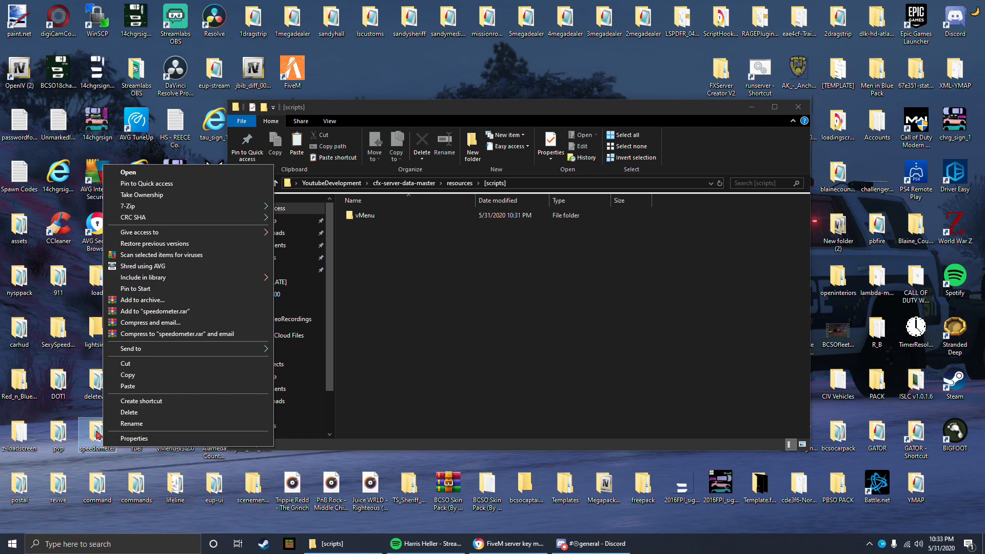
{"action": "right_click", "coordinate": [97, 434]}
{"action": "left_click", "coordinate": [154, 359]}
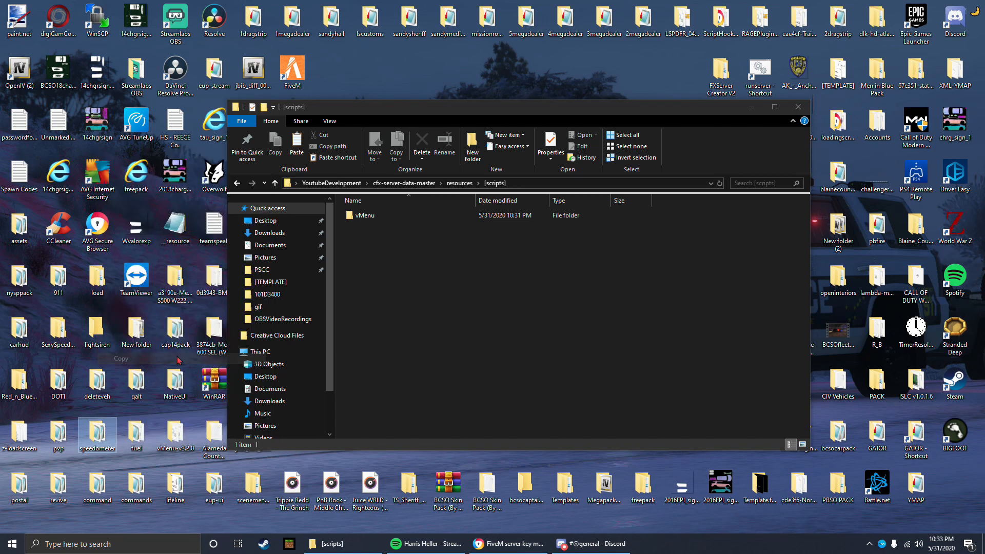
{"action": "left_click", "coordinate": [430, 269]}
{"action": "key", "text": "ctrl+v"}
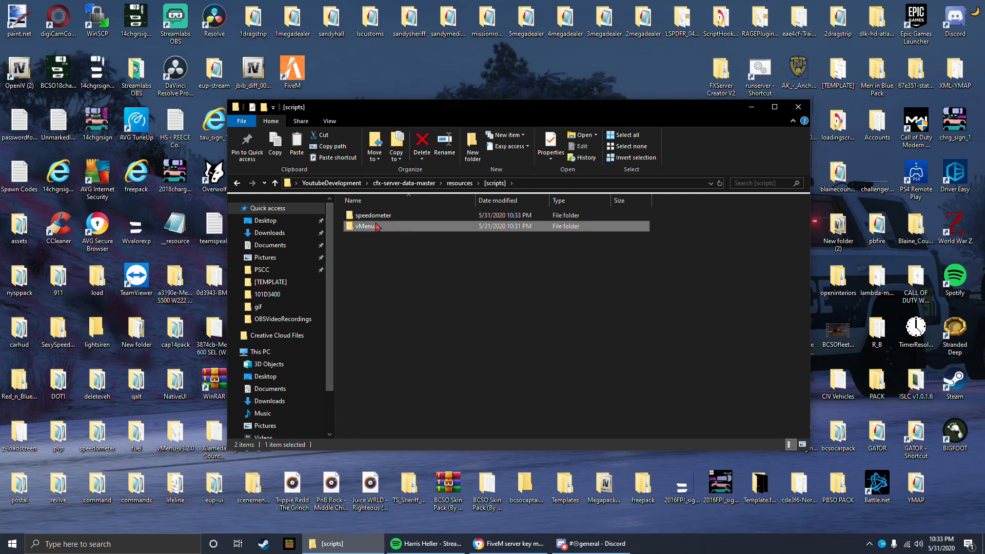
Step: Inspect the contents and exact name of the copied speedometer folder in [scripts], keeping its name
{"action": "double_click", "coordinate": [381, 216]}
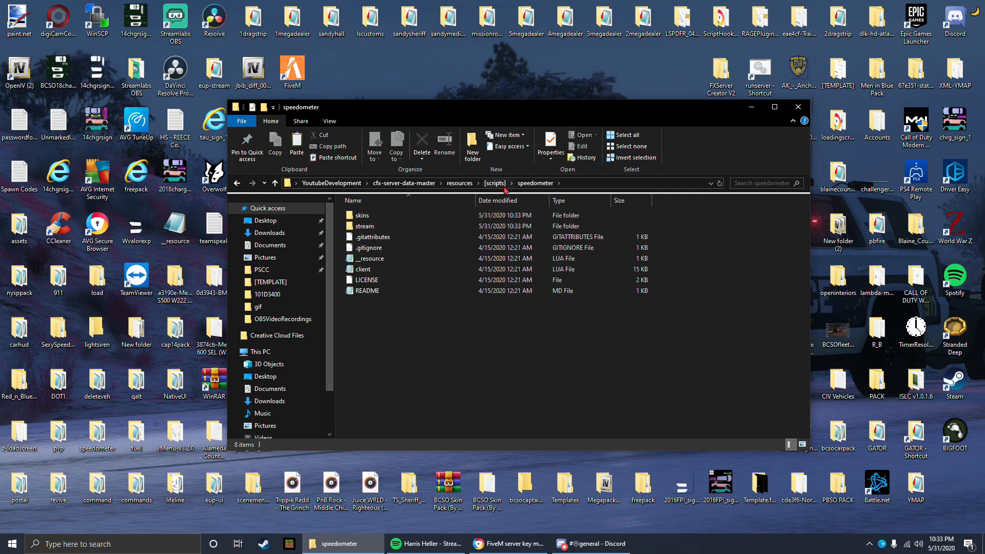
{"action": "left_click", "coordinate": [500, 184]}
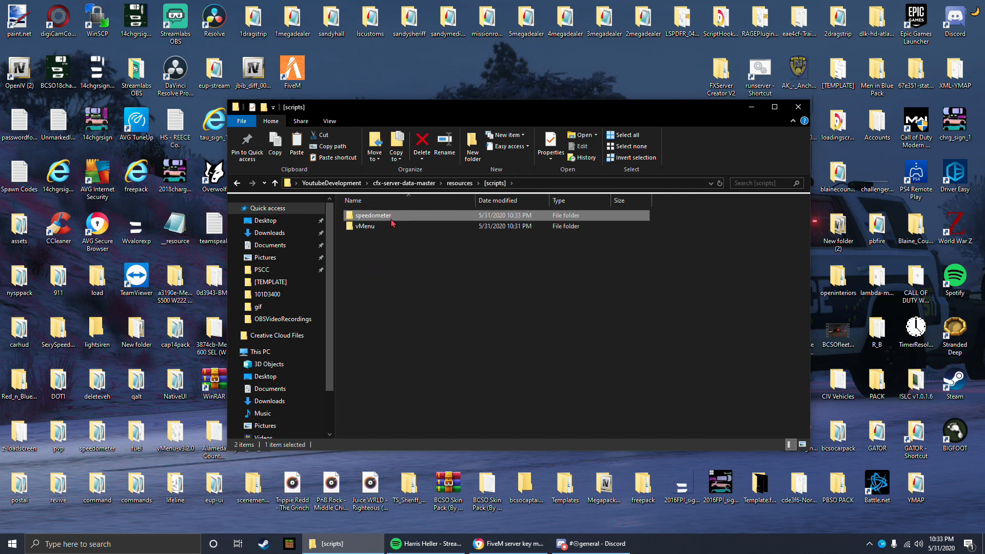
{"action": "right_click", "coordinate": [392, 221]}
{"action": "left_click", "coordinate": [411, 489]}
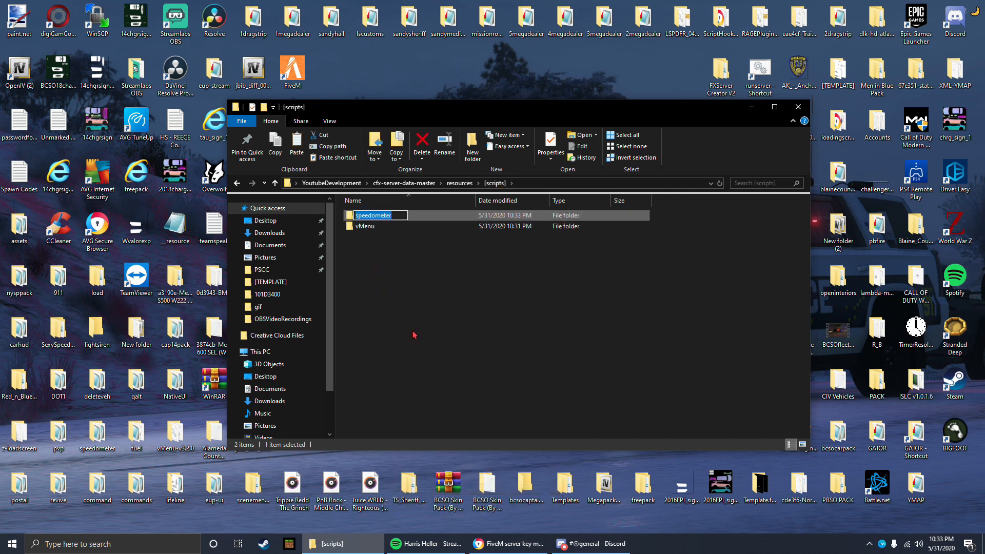
{"action": "left_click", "coordinate": [571, 366]}
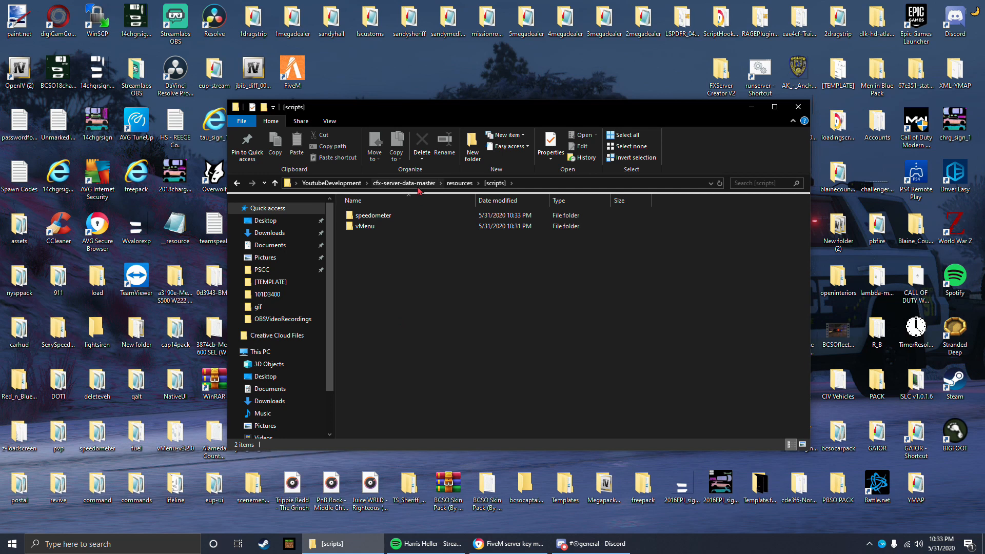
Step: Add the line "ensure speedometer" below ensure vMenu in the server config and save the file
{"action": "left_click", "coordinate": [405, 184]}
{"action": "double_click", "coordinate": [376, 249]}
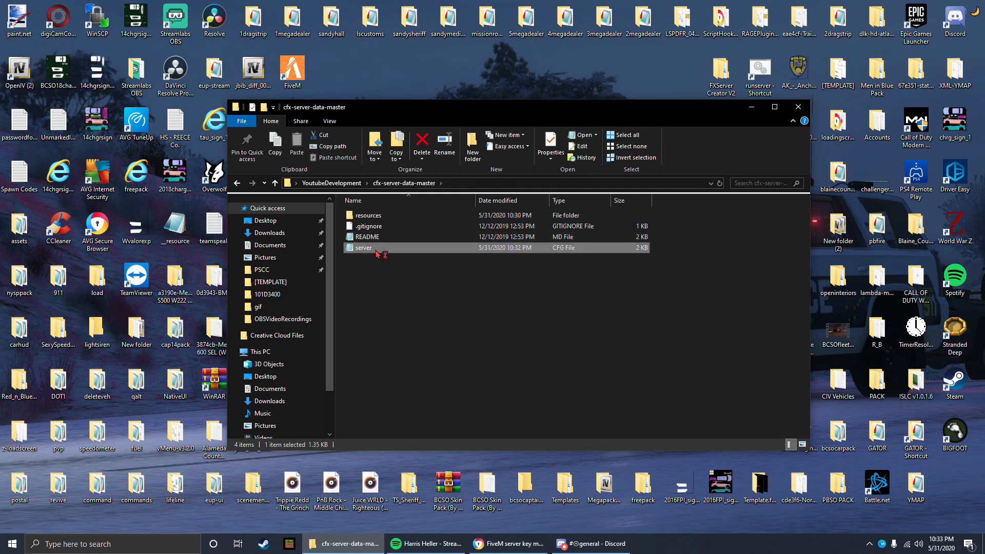
{"action": "left_click", "coordinate": [451, 283]}
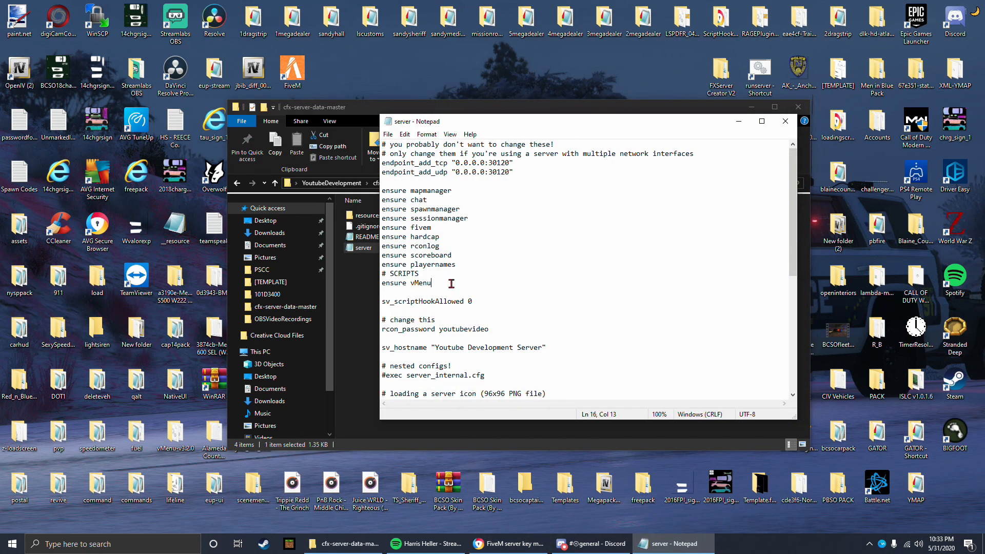
{"action": "key", "text": "Return"}
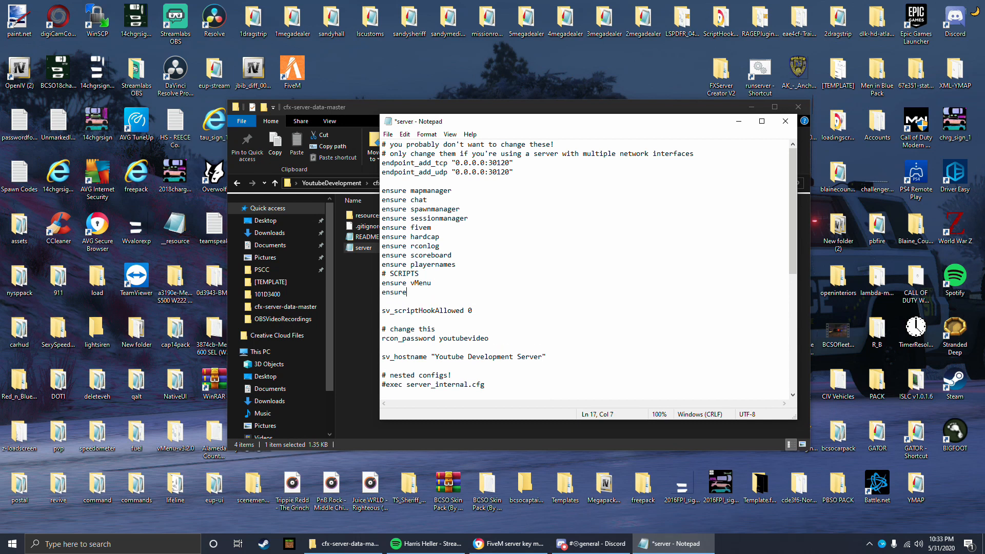
{"action": "type", "text": "ensure speedometer"}
{"action": "key", "text": "ctrl+s"}
{"action": "left_click", "coordinate": [368, 298]}
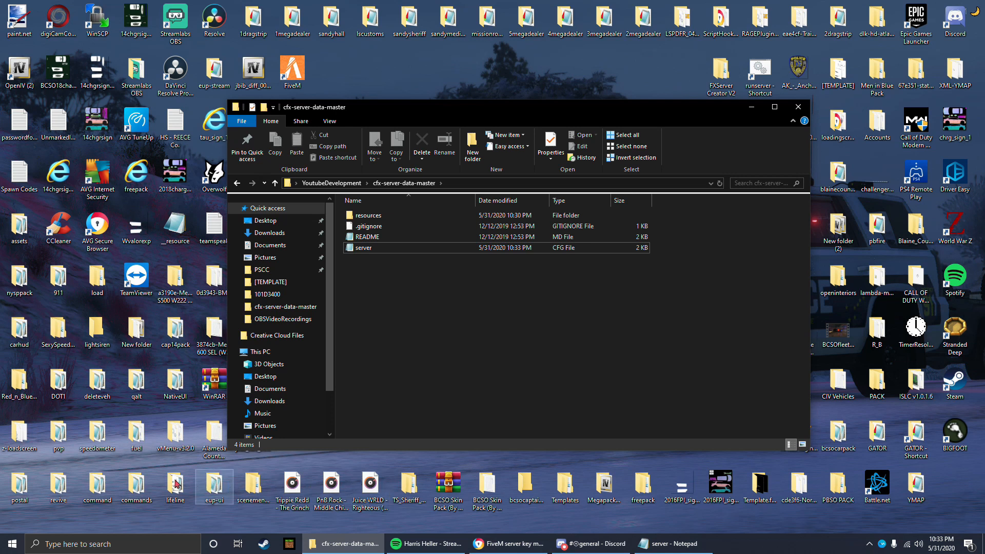
Step: Open TS_Sheriff_Pack from the desktop, inspect its christmas folder, and move the window clear of the server folder
{"action": "left_click", "coordinate": [409, 493]}
{"action": "double_click", "coordinate": [409, 493]}
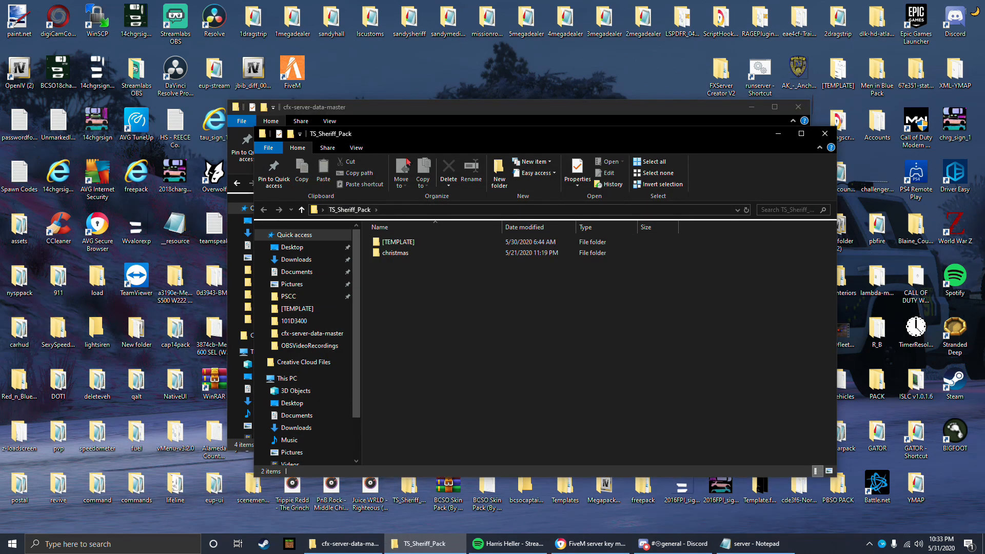
{"action": "left_click_drag", "start_coordinate": [395, 138], "coordinate": [328, 120]}
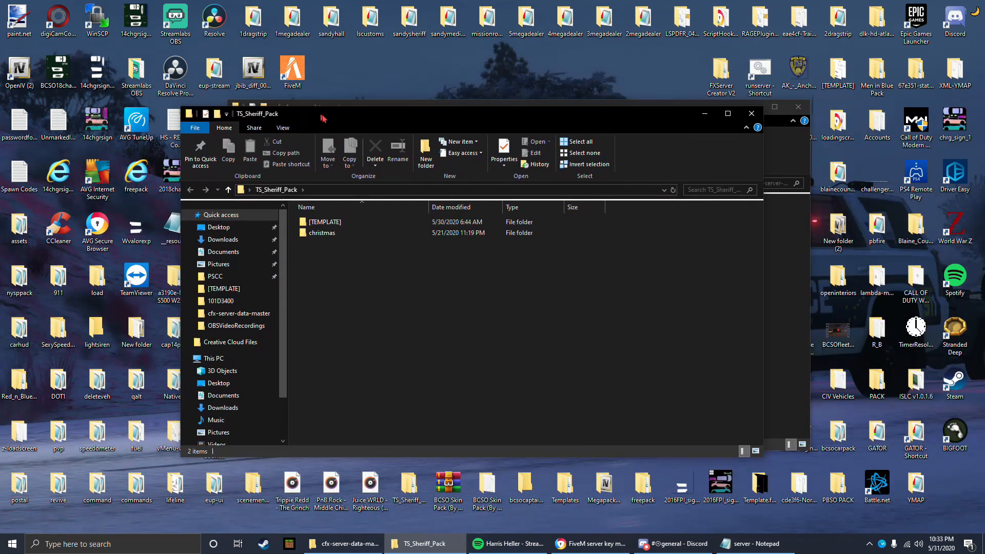
{"action": "double_click", "coordinate": [334, 235]}
{"action": "mouse_move", "coordinate": [392, 299]}
{"action": "left_mouse_down"}
{"action": "mouse_move", "coordinate": [356, 221]}
{"action": "mouse_move", "coordinate": [400, 304]}
{"action": "left_mouse_up"}
{"action": "left_click", "coordinate": [282, 192]}
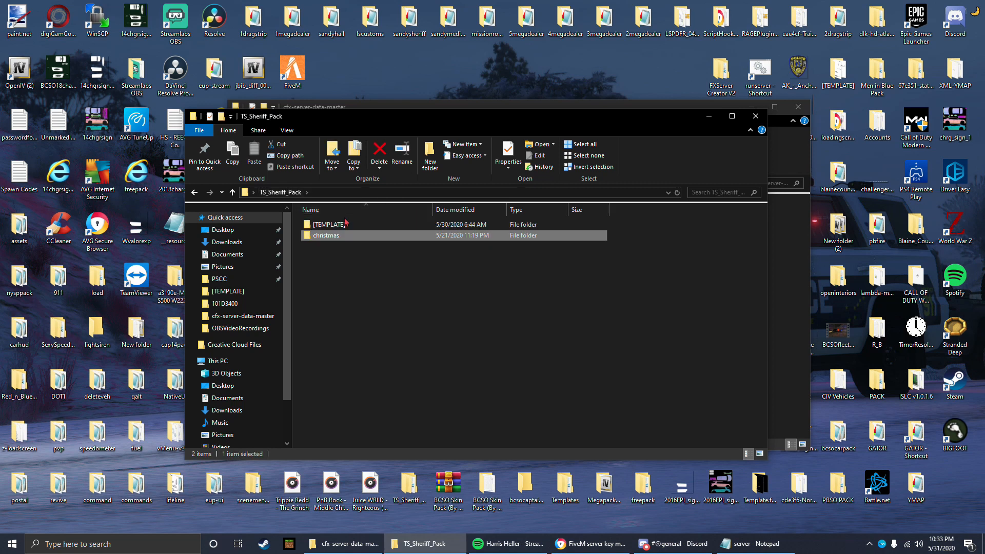
{"action": "left_click_drag", "start_coordinate": [380, 120], "coordinate": [596, 141]}
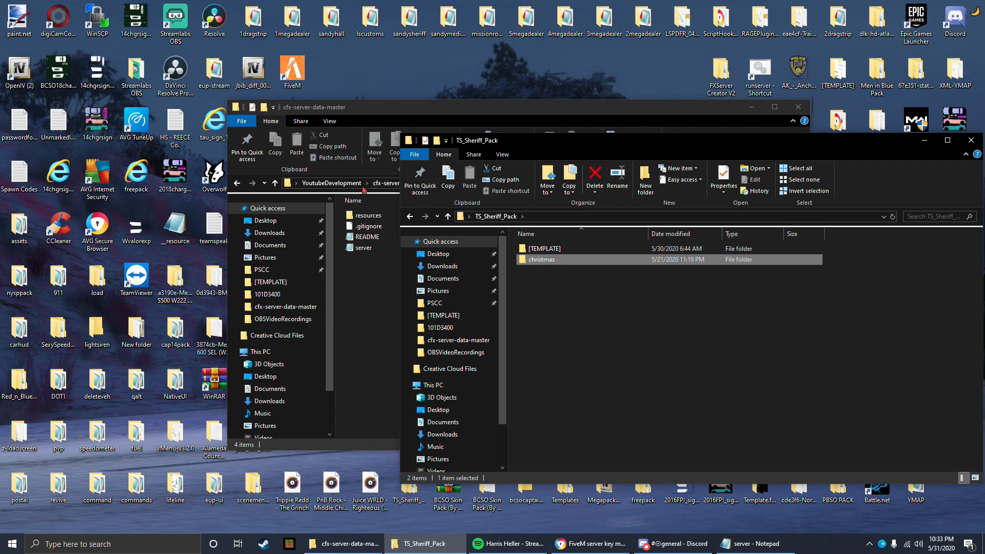
Step: Create a folder named [cars] inside the server's resources folder and open it
{"action": "left_click", "coordinate": [391, 188]}
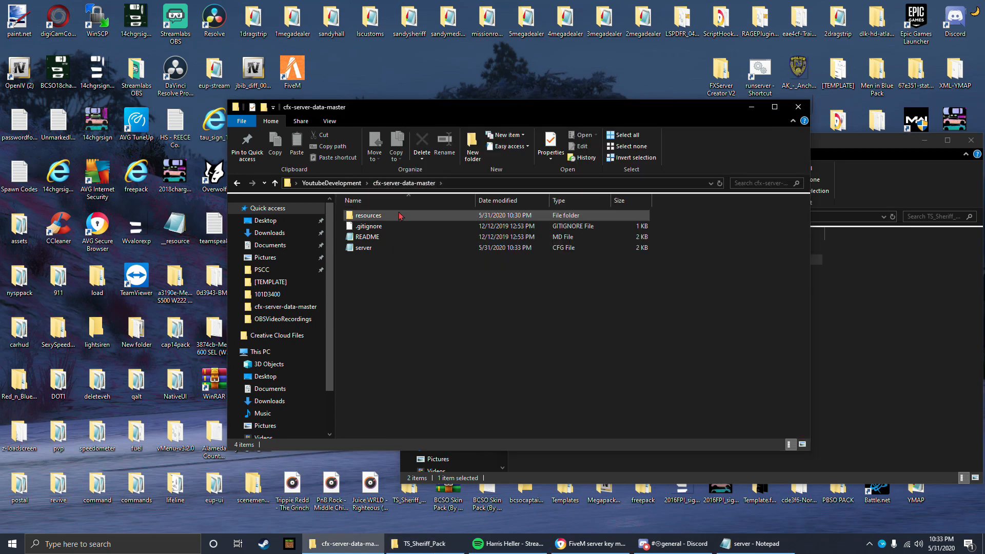
{"action": "double_click", "coordinate": [438, 214]}
{"action": "left_click_drag", "start_coordinate": [479, 110], "coordinate": [402, 109]}
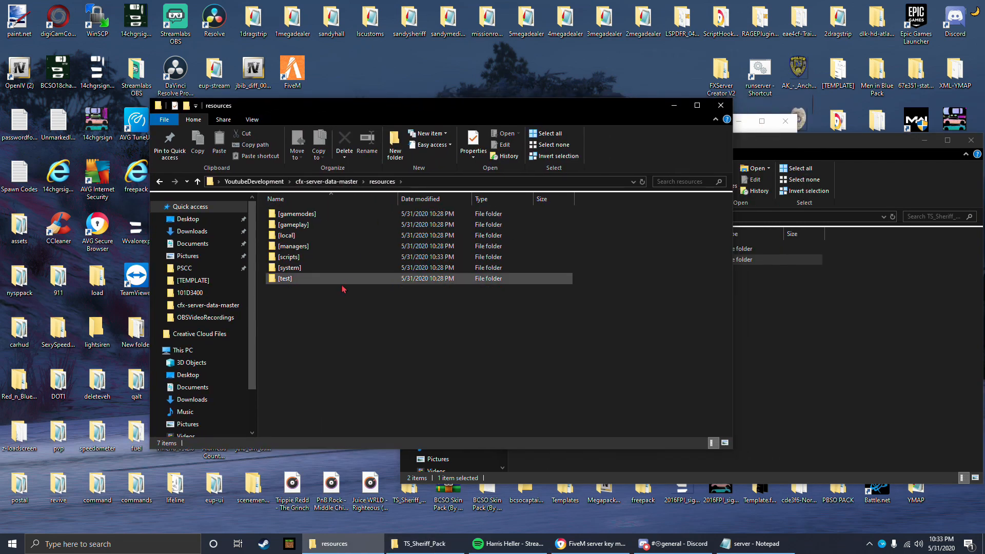
{"action": "right_click", "coordinate": [327, 307]}
{"action": "mouse_move", "coordinate": [390, 444]}
{"action": "left_click", "coordinate": [472, 446]}
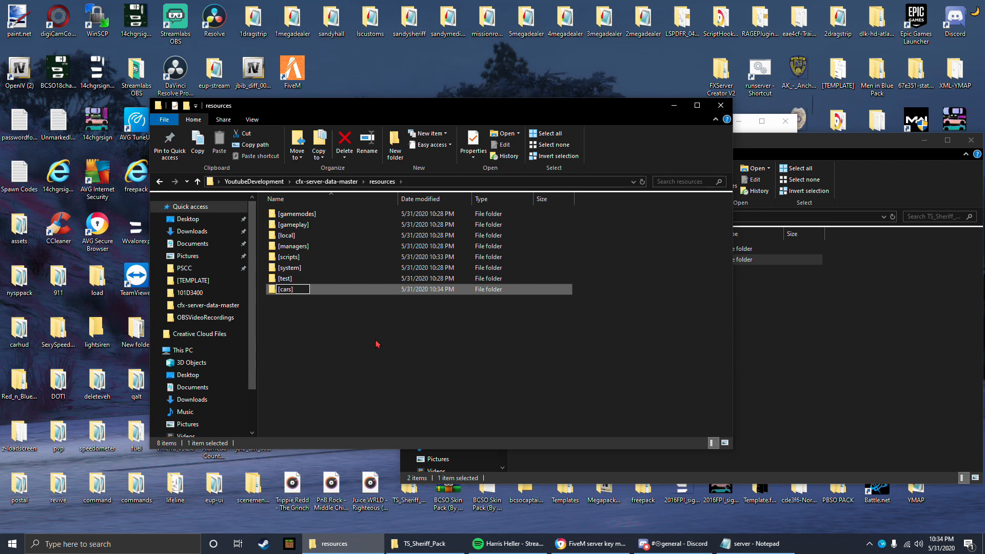
{"action": "type", "text": "[cars]"}
{"action": "key", "text": "Return"}
{"action": "double_click", "coordinate": [328, 216]}
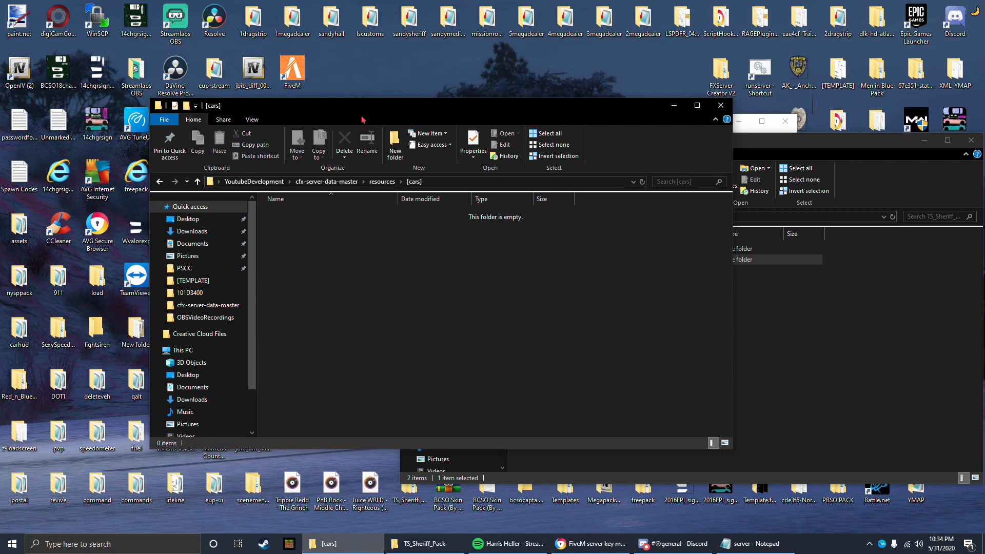
Step: Move the christmas folder from TS_Sheriff_Pack into the server's [cars] folder and close the TS_Sheriff_Pack window
{"action": "left_click_drag", "start_coordinate": [362, 119], "coordinate": [275, 105]}
{"action": "left_click", "coordinate": [541, 262]}
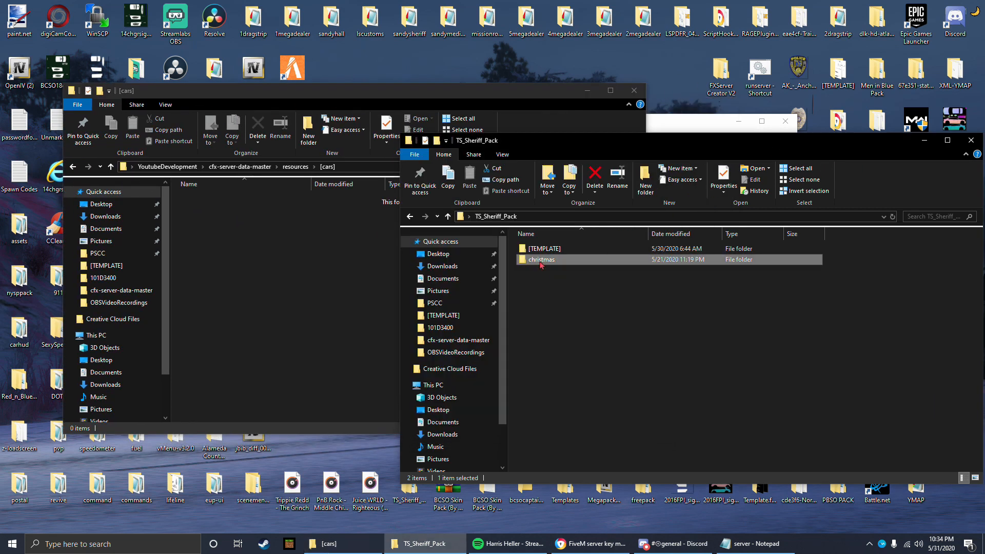
{"action": "left_click_drag", "start_coordinate": [542, 265], "coordinate": [268, 236]}
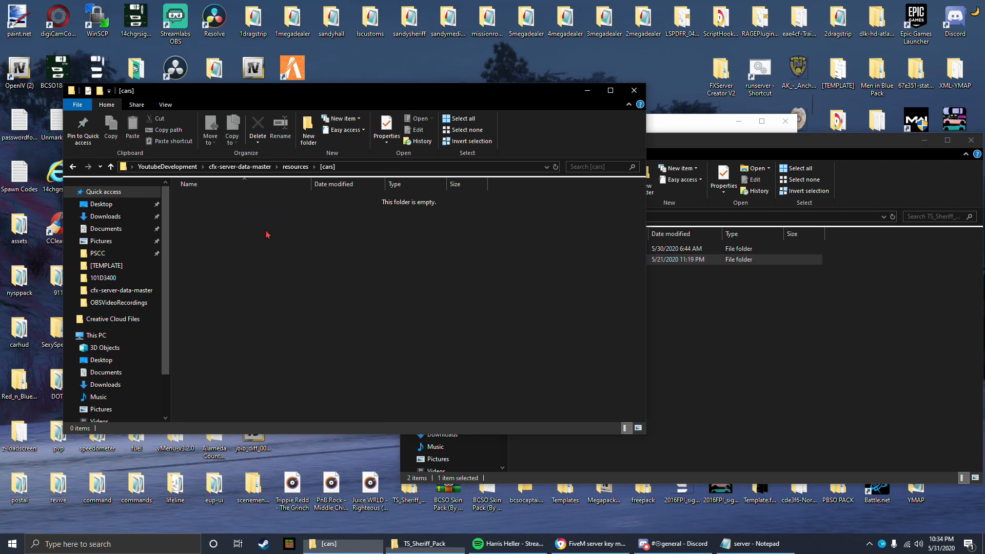
{"action": "left_click", "coordinate": [790, 153]}
{"action": "left_click", "coordinate": [971, 140]}
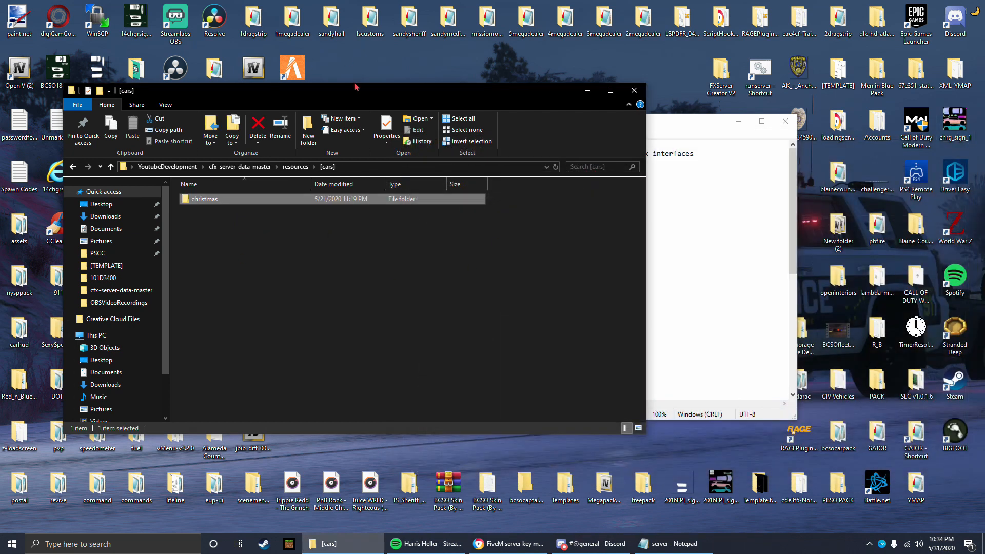
{"action": "left_click_drag", "start_coordinate": [357, 88], "coordinate": [519, 104]}
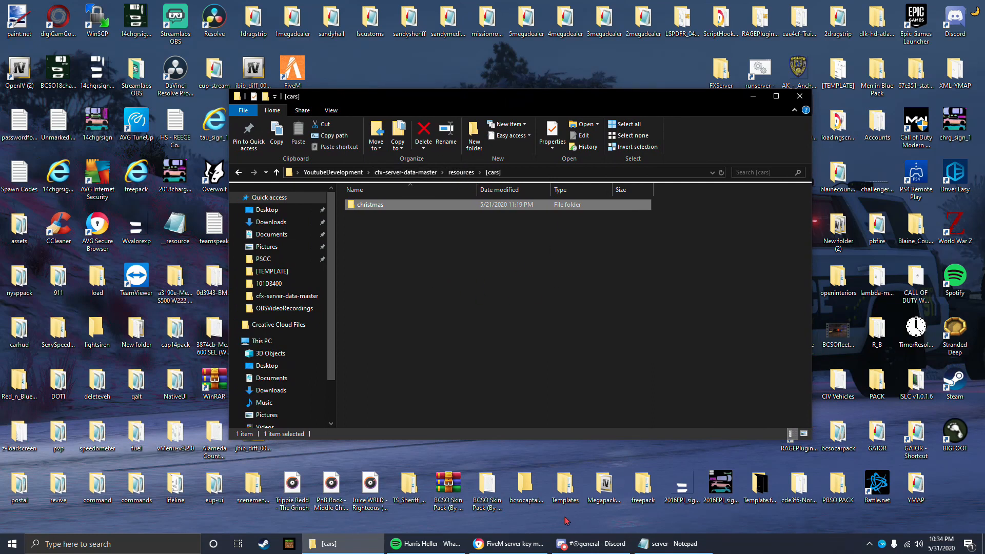
Step: Check where [cars] sits in the resources folder and the exact name of the christmas folder inside it, keeping that name
{"action": "left_click", "coordinate": [464, 172]}
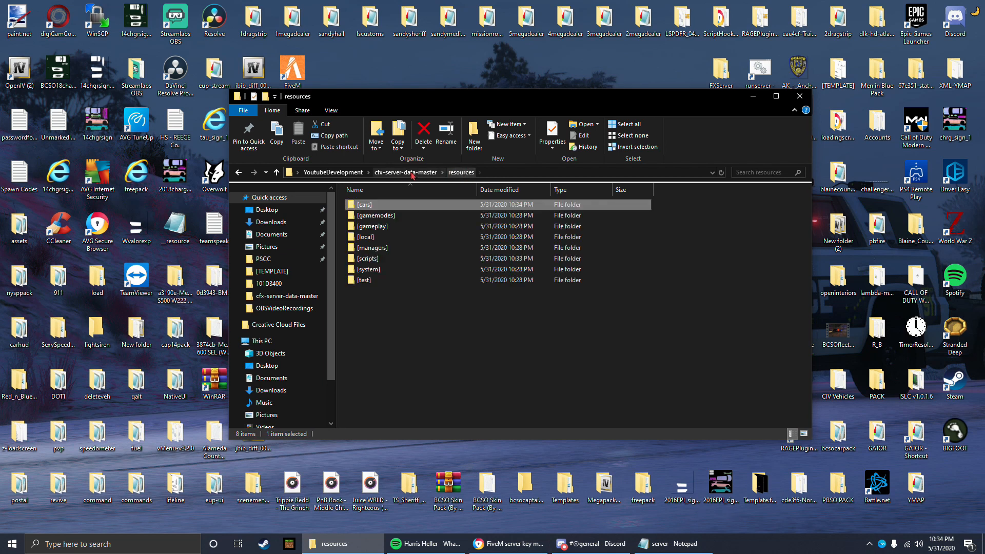
{"action": "left_click", "coordinate": [463, 174]}
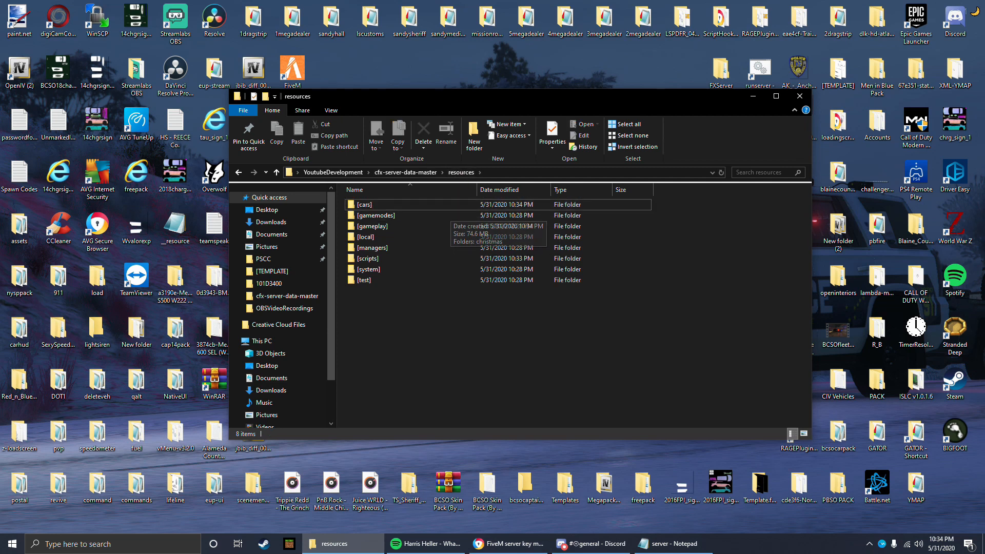
{"action": "double_click", "coordinate": [372, 205]}
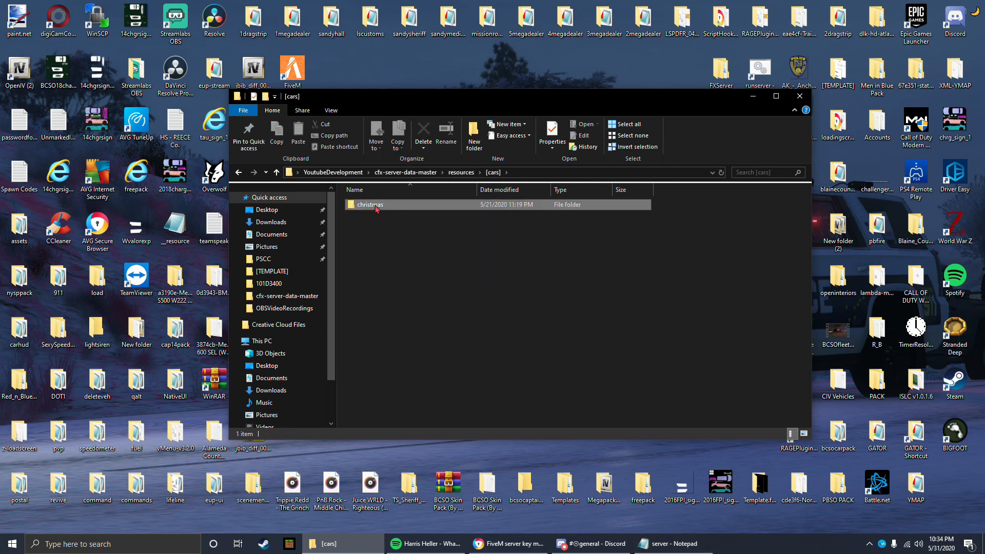
{"action": "right_click", "coordinate": [374, 205]}
{"action": "left_click", "coordinate": [447, 464]}
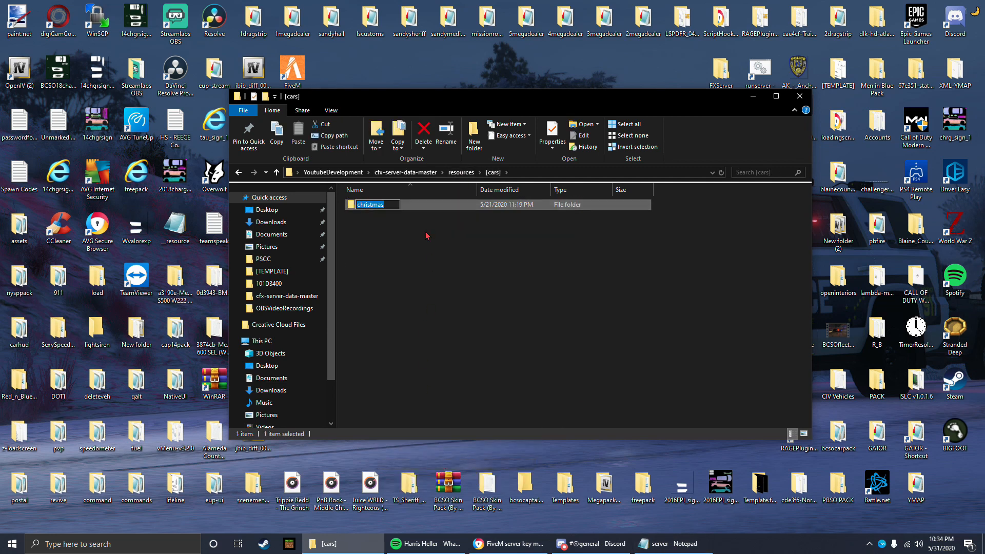
Step: Add the line "ensure christmas" below ensure speedometer in the server config, save it, and close both open copies
{"action": "left_click", "coordinate": [399, 175]}
{"action": "double_click", "coordinate": [378, 239]}
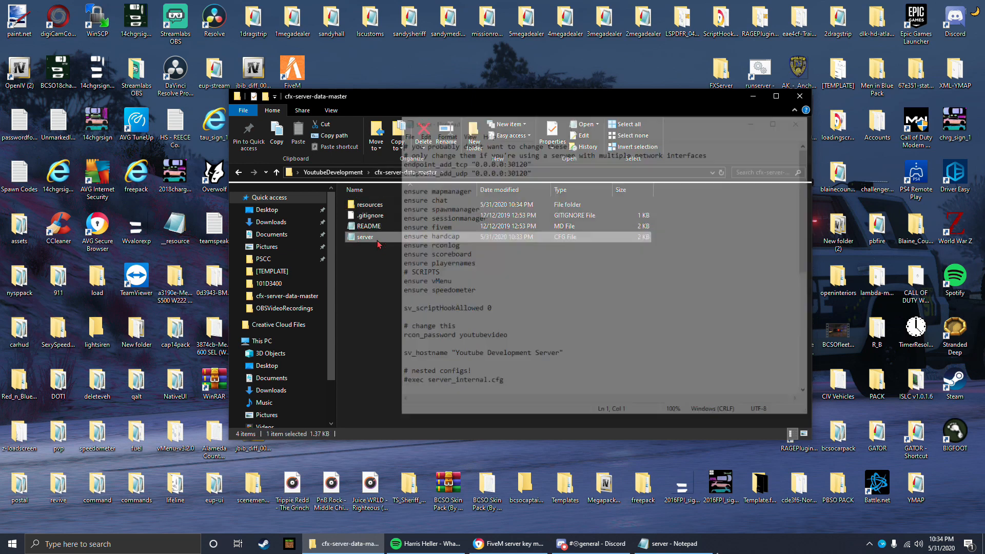
{"action": "left_click", "coordinate": [692, 543]}
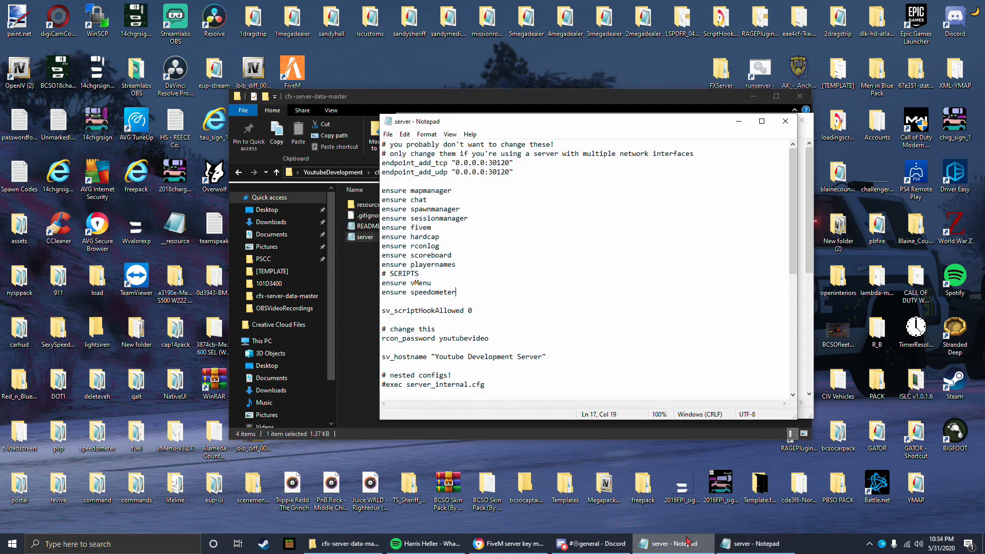
{"action": "left_click", "coordinate": [784, 121]}
{"action": "left_click", "coordinate": [495, 291]}
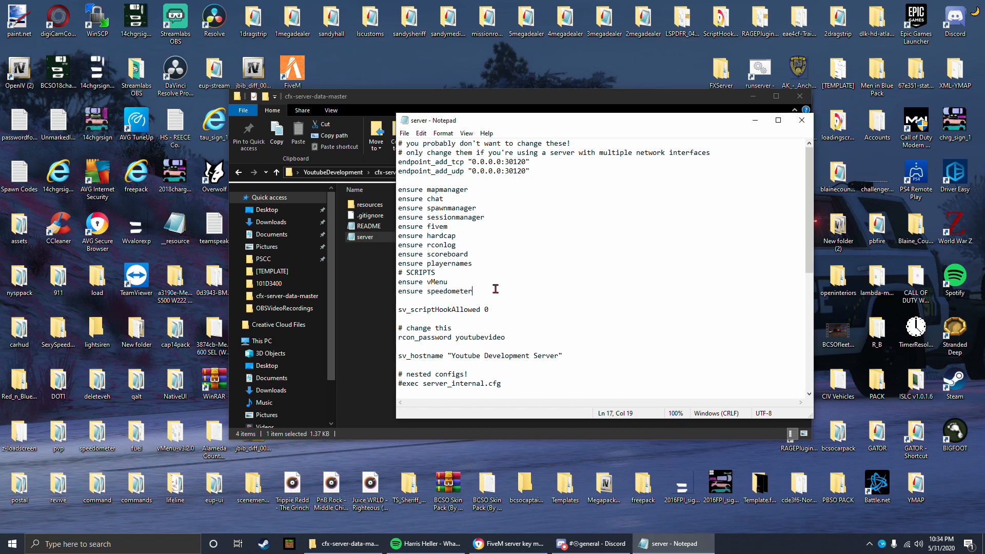
{"action": "key", "text": "Return"}
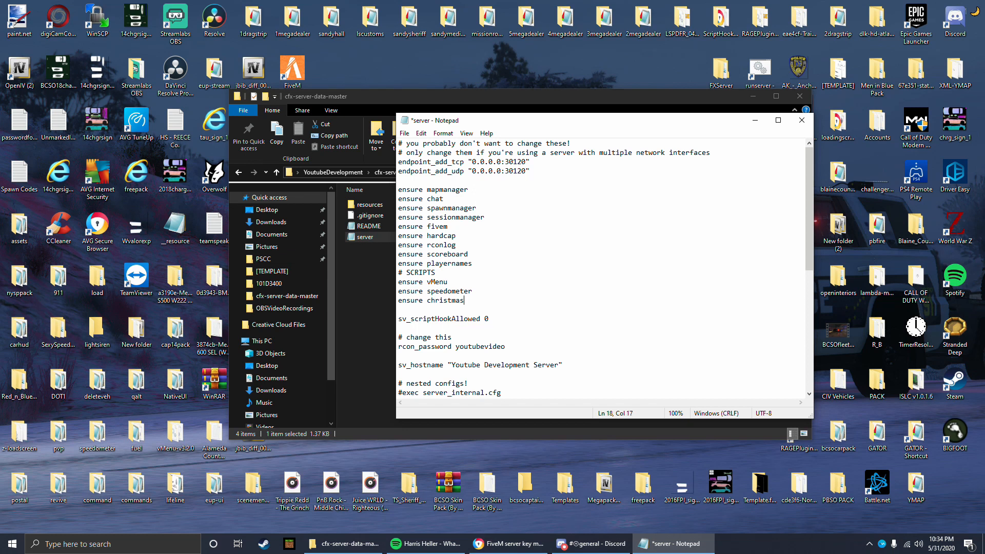
{"action": "left_click", "coordinate": [404, 134]}
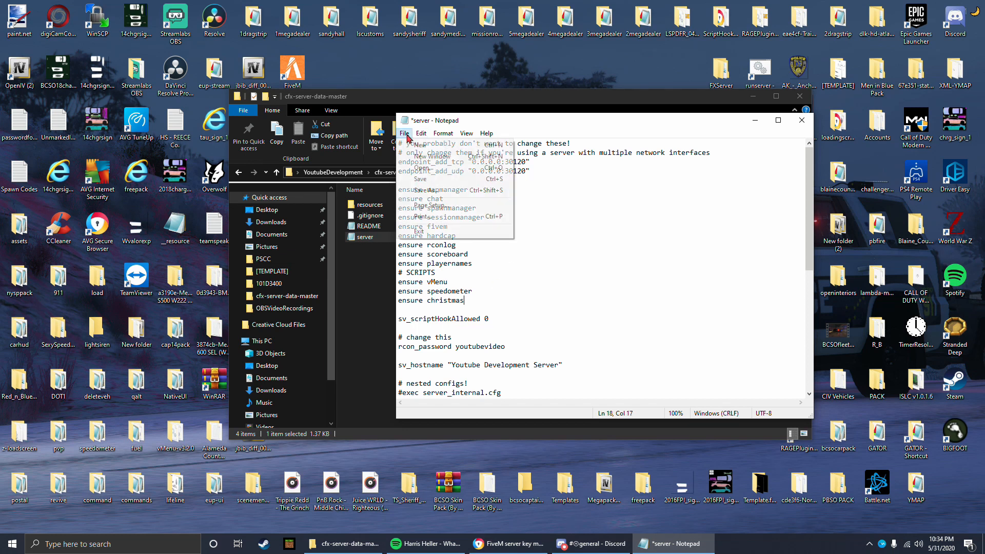
{"action": "left_click", "coordinate": [421, 178]}
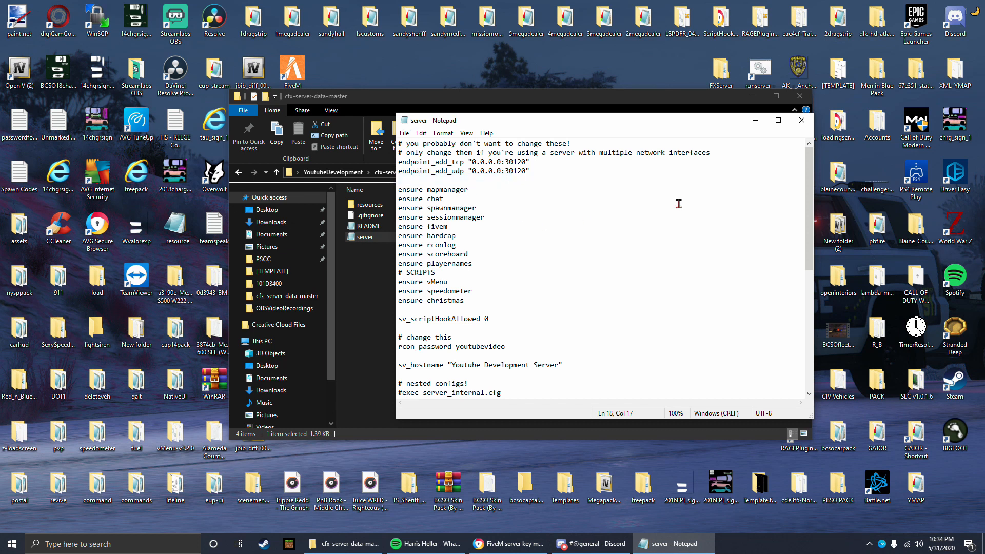
{"action": "left_click", "coordinate": [801, 120]}
Step: View the YoutubeDevelopment folder and the FXServer Creator V2 folder, closing each window
{"action": "left_click", "coordinate": [341, 173]}
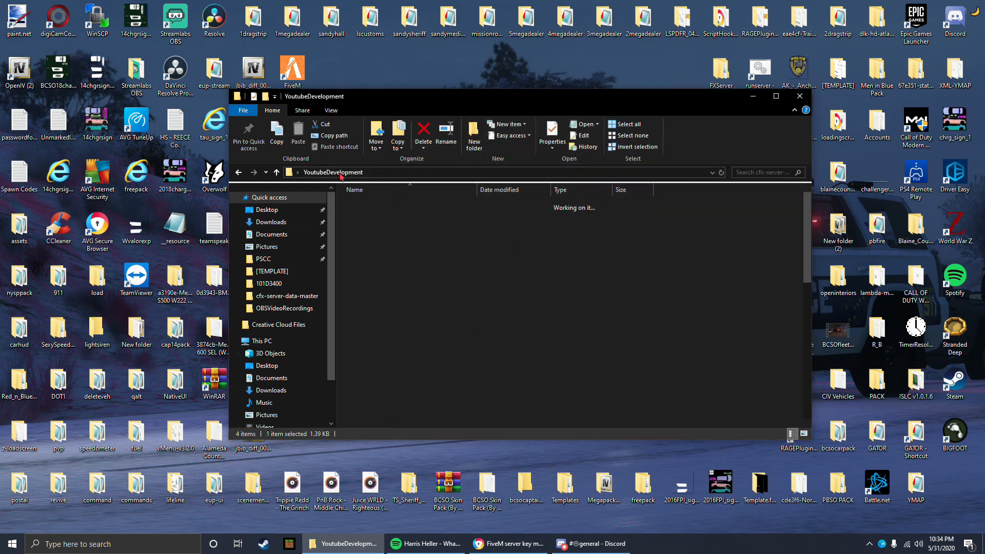
{"action": "left_click_drag", "start_coordinate": [384, 110], "coordinate": [289, 117]}
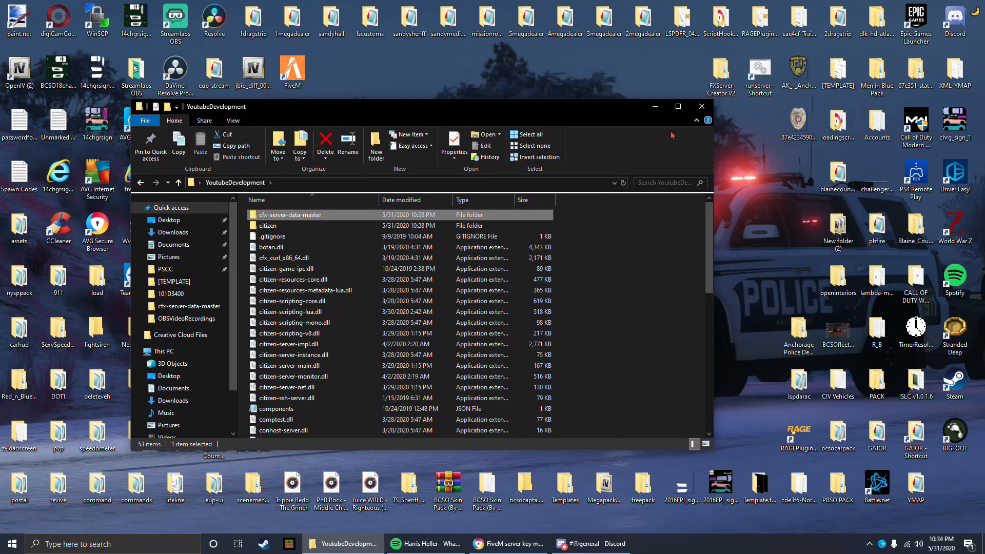
{"action": "left_click", "coordinate": [703, 111]}
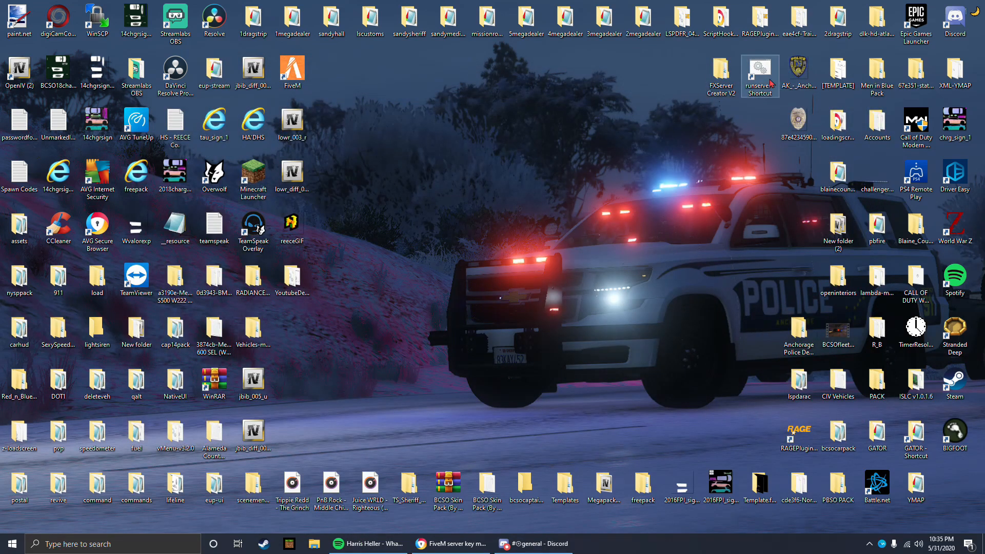
{"action": "double_click", "coordinate": [721, 72]}
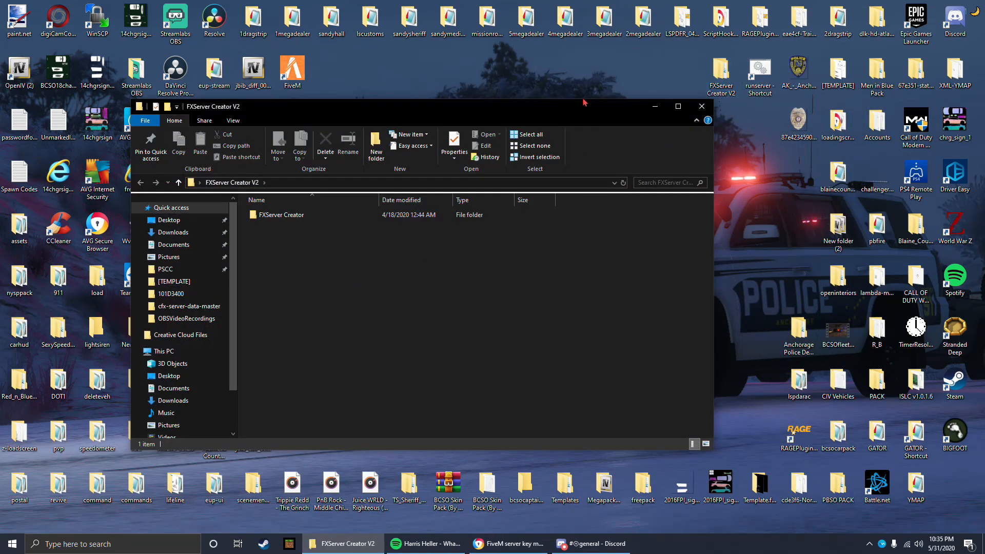
{"action": "left_click", "coordinate": [766, 73]}
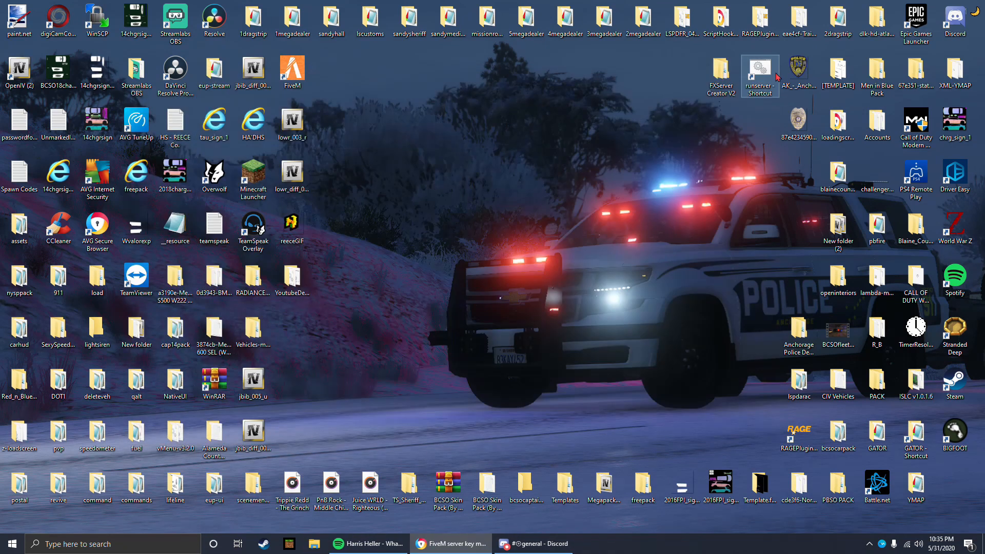
Step: Place the YoutubeDevelopment folder beside the runserver shortcut on the desktop, in the spot of the FXServer Creator V2 folder
{"action": "left_click_drag", "start_coordinate": [291, 277], "coordinate": [759, 123]}
{"action": "left_click_drag", "start_coordinate": [728, 78], "coordinate": [302, 285]}
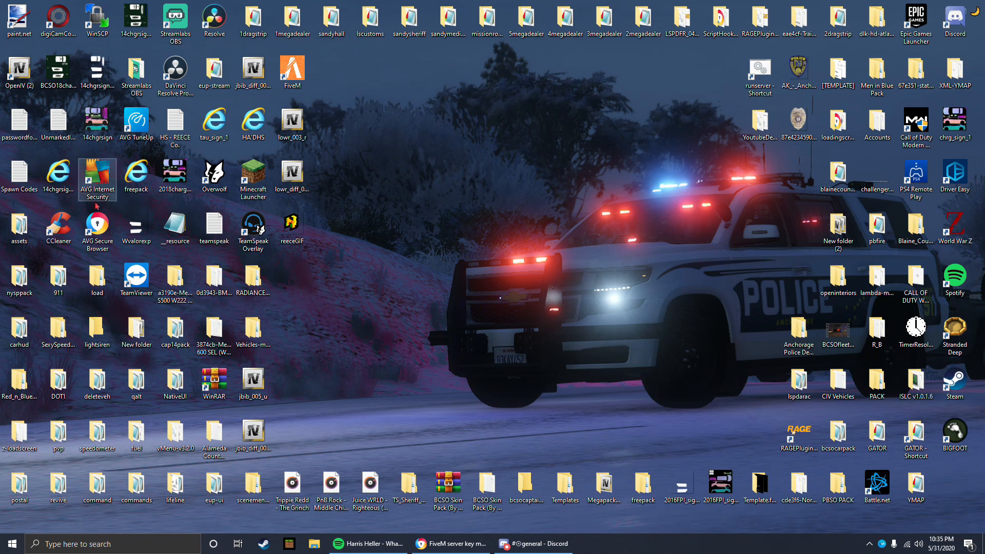
{"action": "left_click_drag", "start_coordinate": [759, 128], "coordinate": [712, 74]}
Step: Locate the runserver batch file inside the YoutubeDevelopment folder and close the folder
{"action": "double_click", "coordinate": [712, 74]}
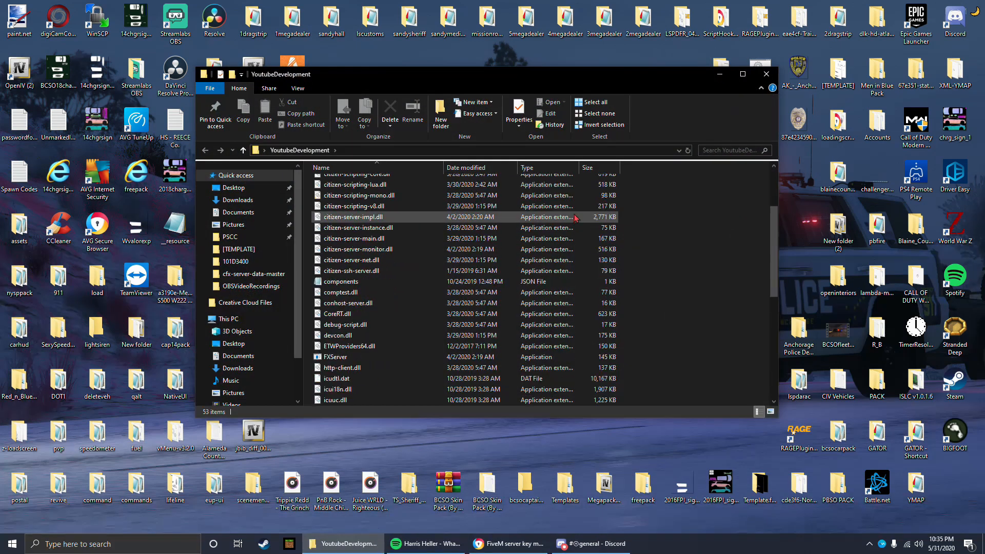
{"action": "scroll", "coordinate": [437, 293], "scroll_direction": "down", "scroll_amount": 10}
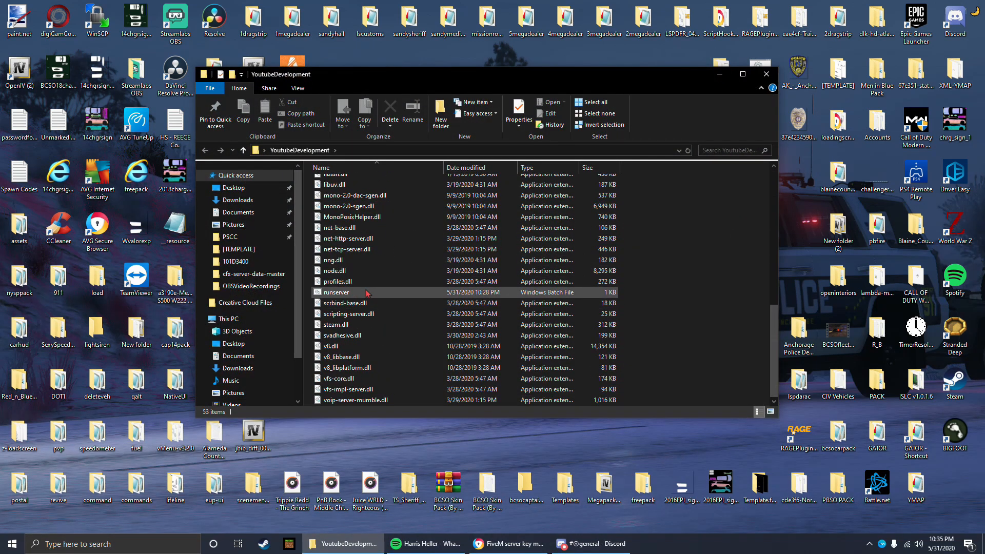
{"action": "left_click", "coordinate": [767, 75]}
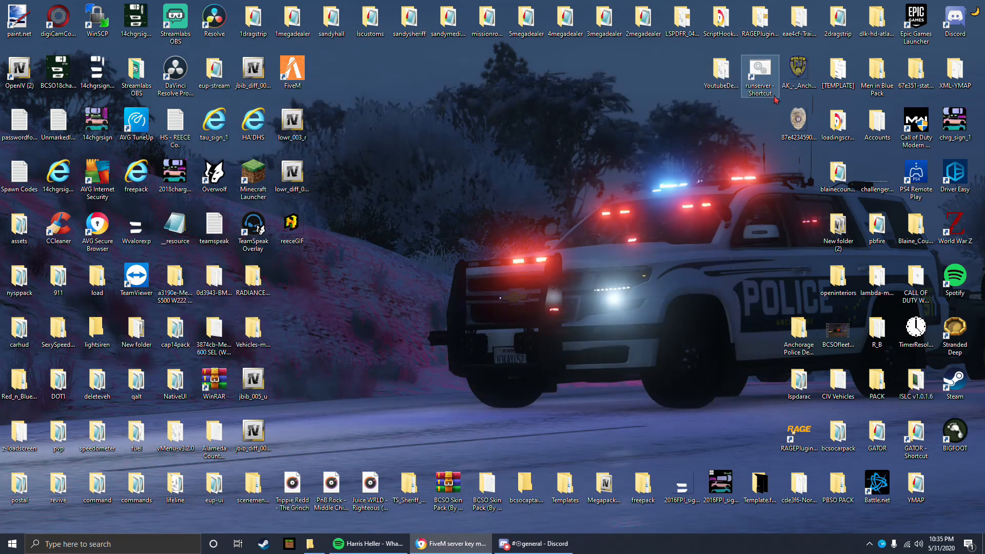
Step: Start the server from the runserver desktop shortcut, review the started resources in its console, and minimize the console
{"action": "double_click", "coordinate": [767, 82]}
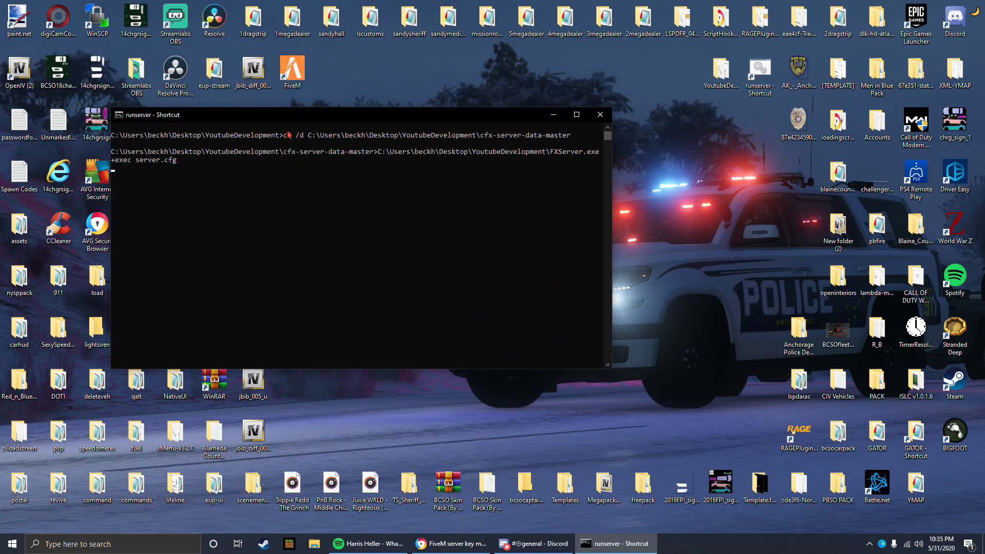
{"action": "left_click_drag", "start_coordinate": [202, 119], "coordinate": [334, 109]}
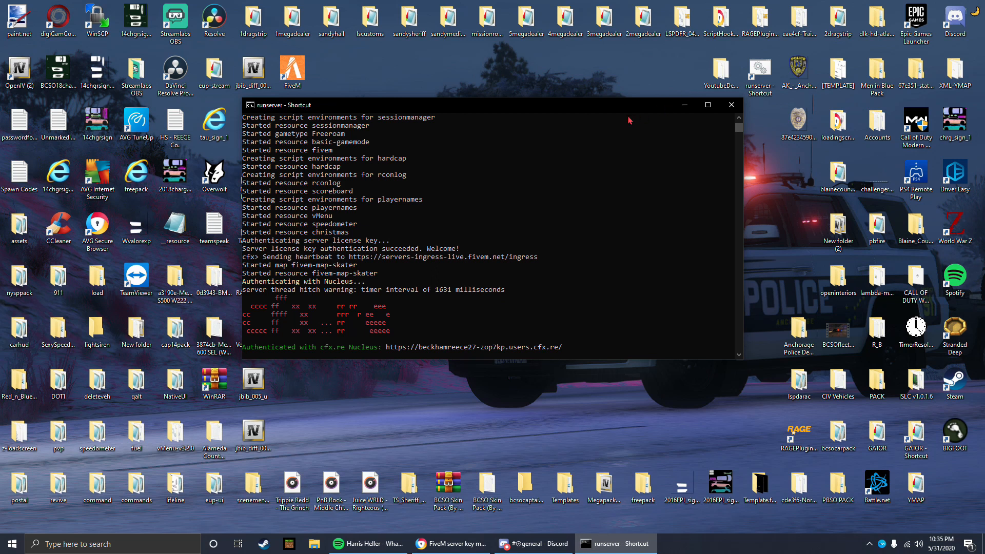
{"action": "left_click_drag", "start_coordinate": [624, 108], "coordinate": [678, 136]}
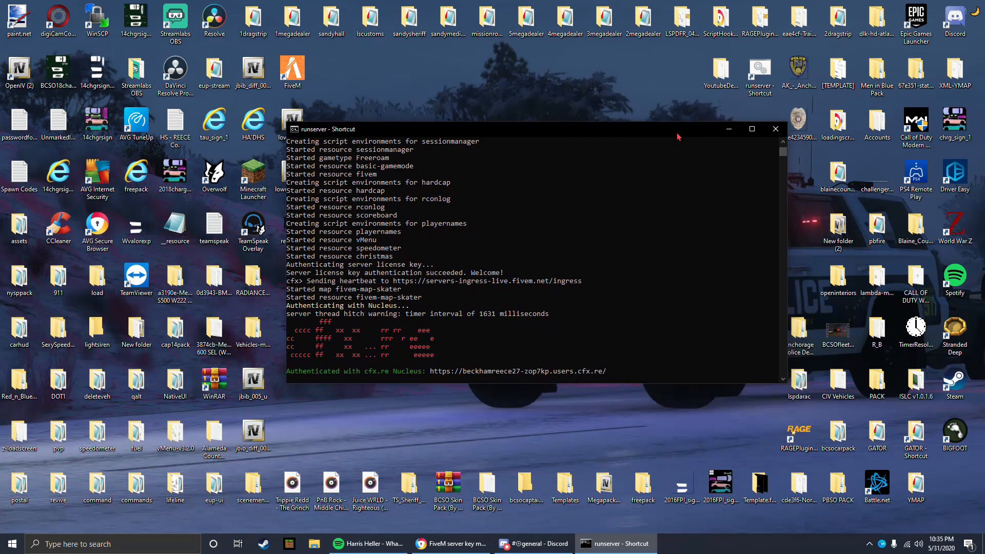
{"action": "left_click", "coordinate": [728, 129]}
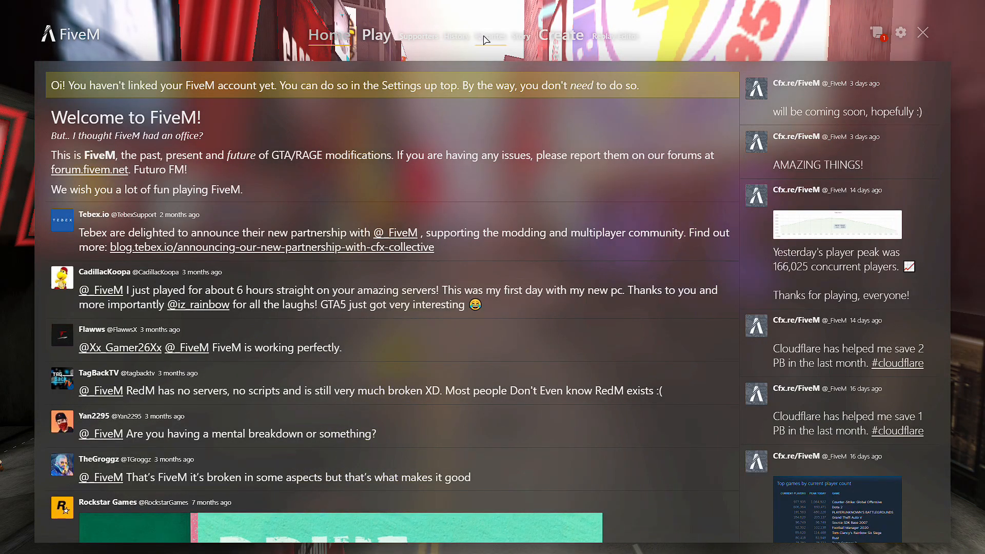
Step: In FiveM, look up the address 127.0.0.1 on the server history page and point out the Youtube Development Server's connect option
{"action": "left_click", "coordinate": [447, 40]}
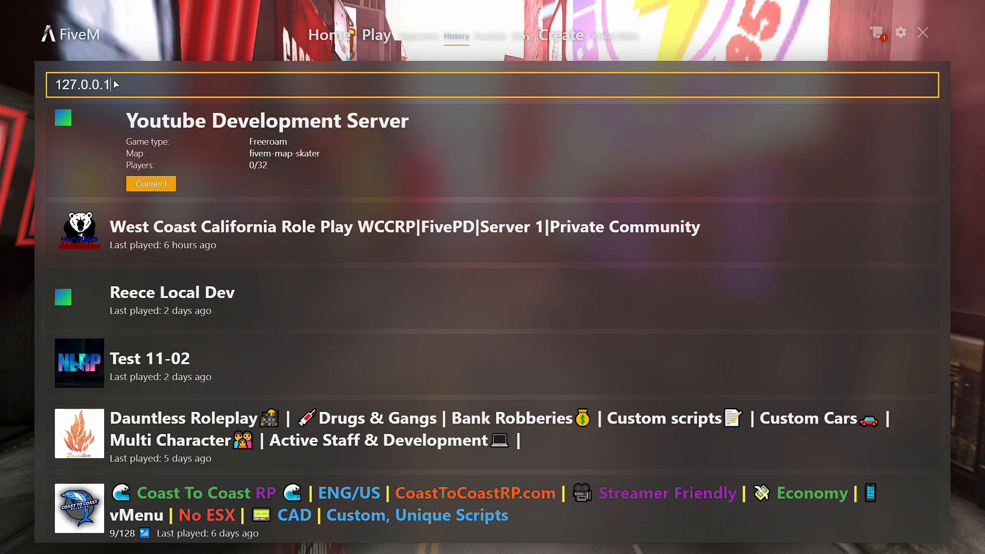
{"action": "left_click", "coordinate": [53, 87]}
{"action": "left_click_drag", "start_coordinate": [53, 87], "coordinate": [125, 90]}
{"action": "left_click", "coordinate": [131, 90]}
{"action": "left_click", "coordinate": [153, 185]}
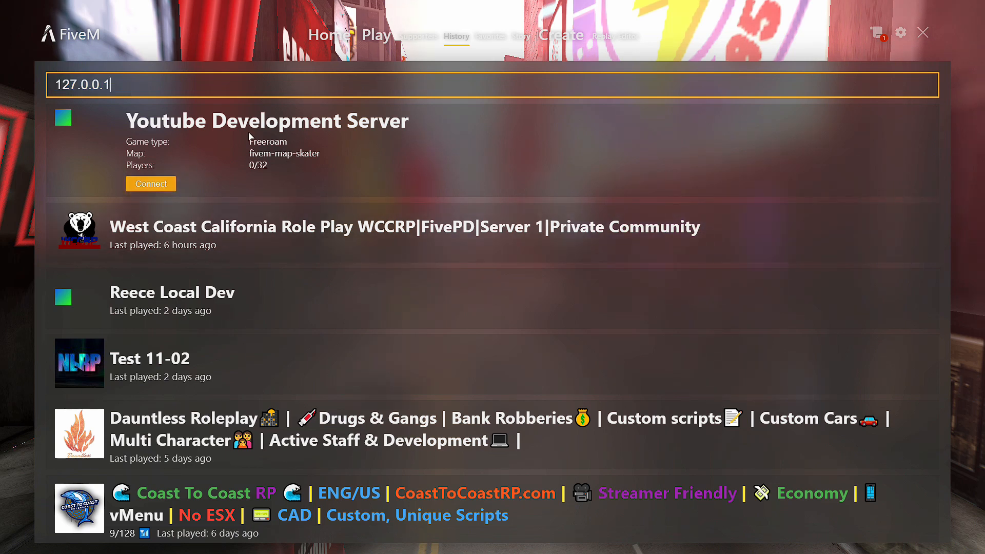
Step: Write the command connect 127.0.0.1 in the FiveM client console, and close the console without running it
{"action": "key", "text": "F8"}
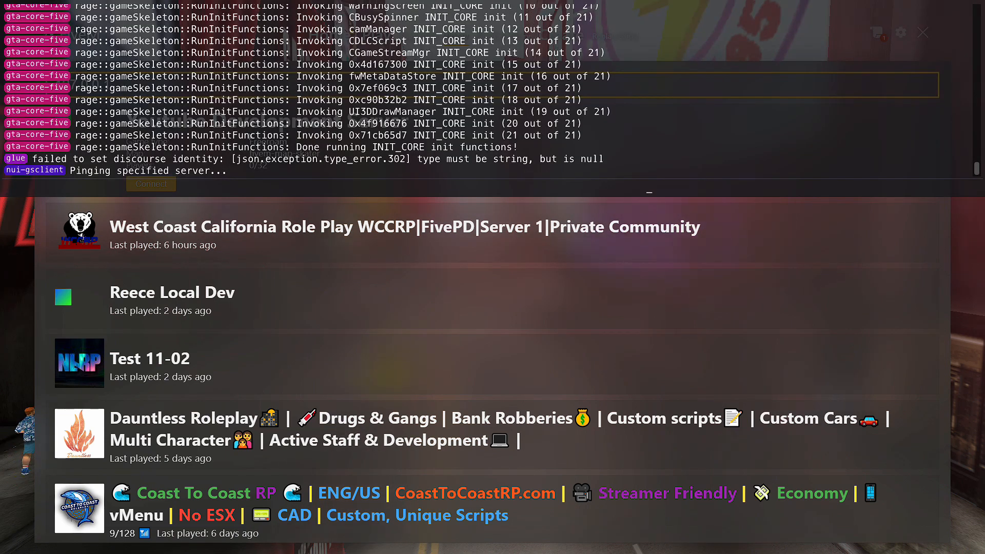
{"action": "type", "text": "connect"}
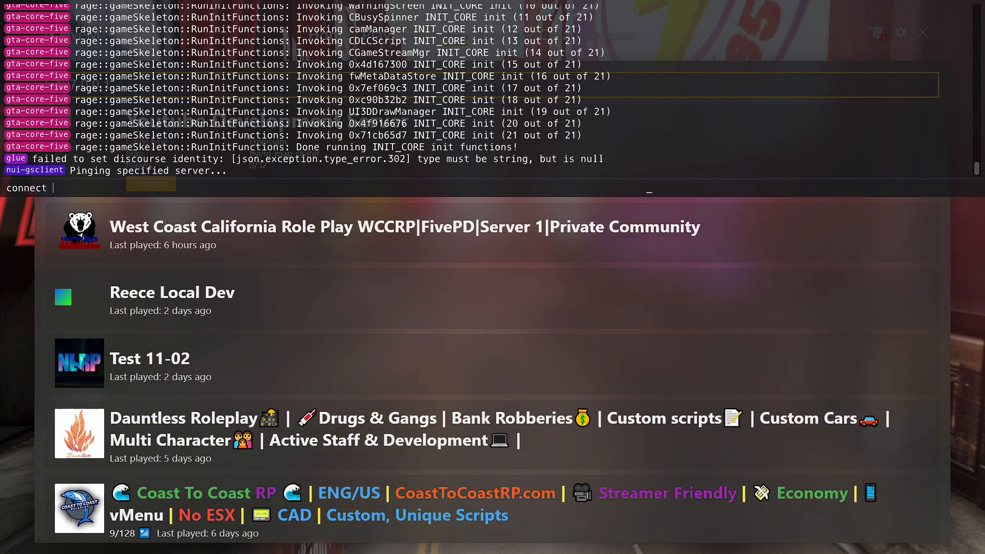
{"action": "type", "text": " 127/0"}
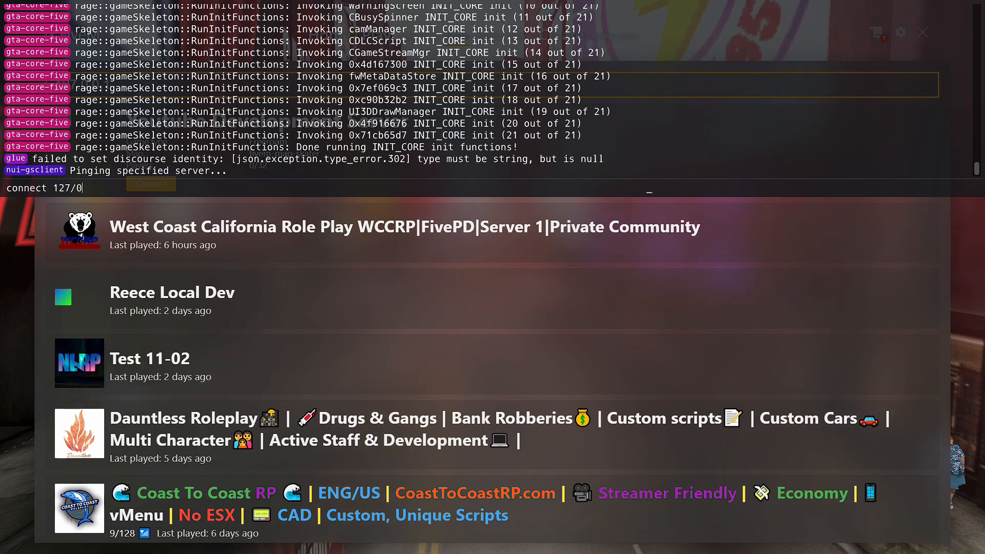
{"action": "key", "text": "BackSpace"}
{"action": "key", "text": "BackSpace"}
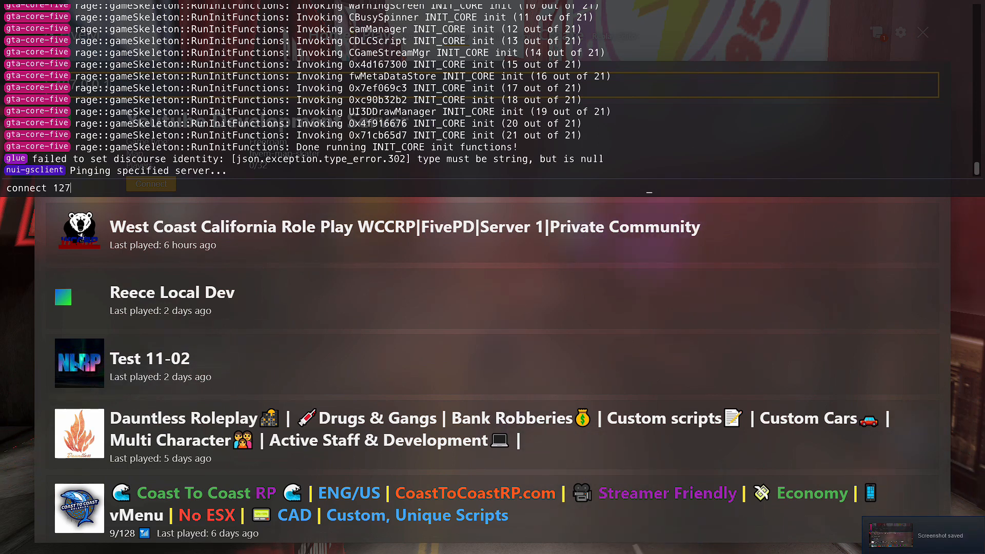
{"action": "type", "text": ".0"}
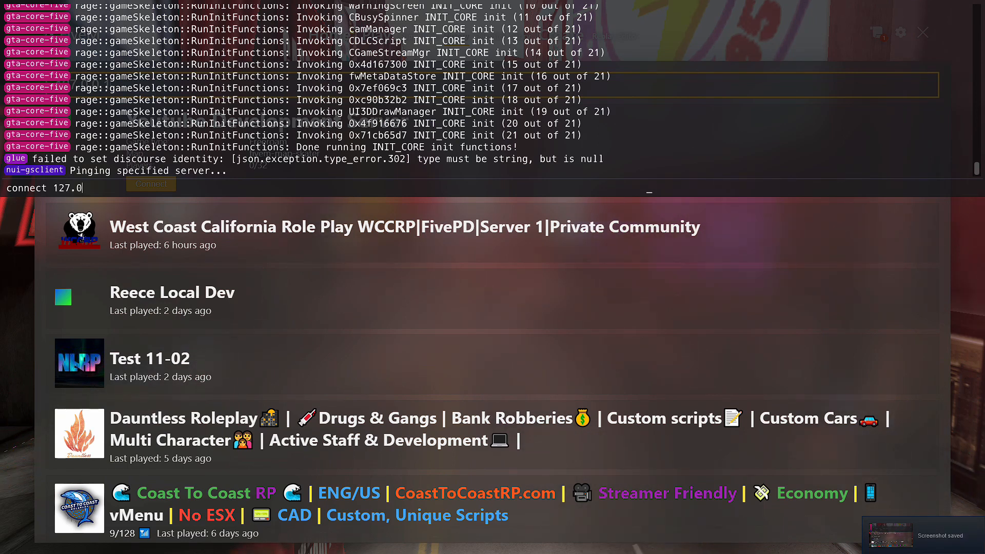
{"action": "type", "text": ".0.1"}
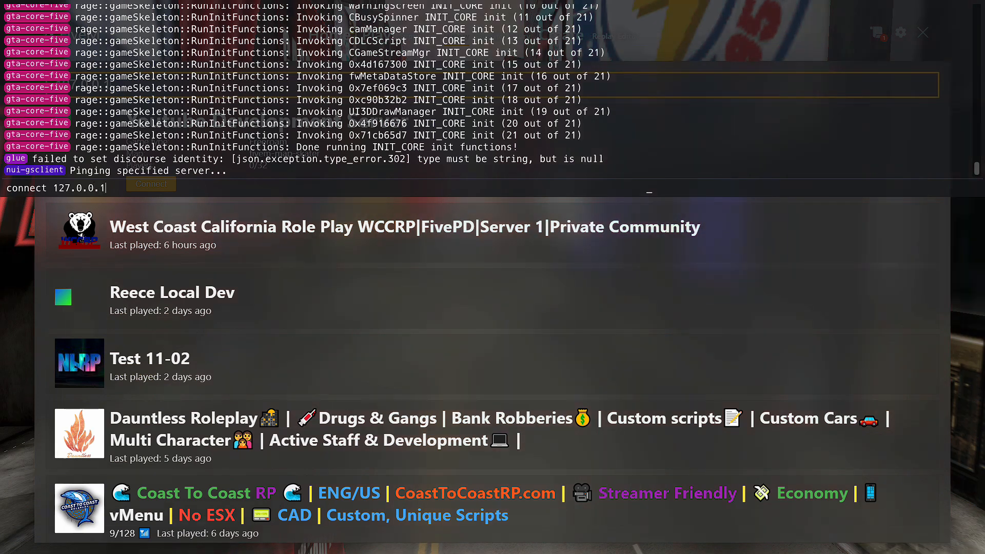
{"action": "key", "text": "F8"}
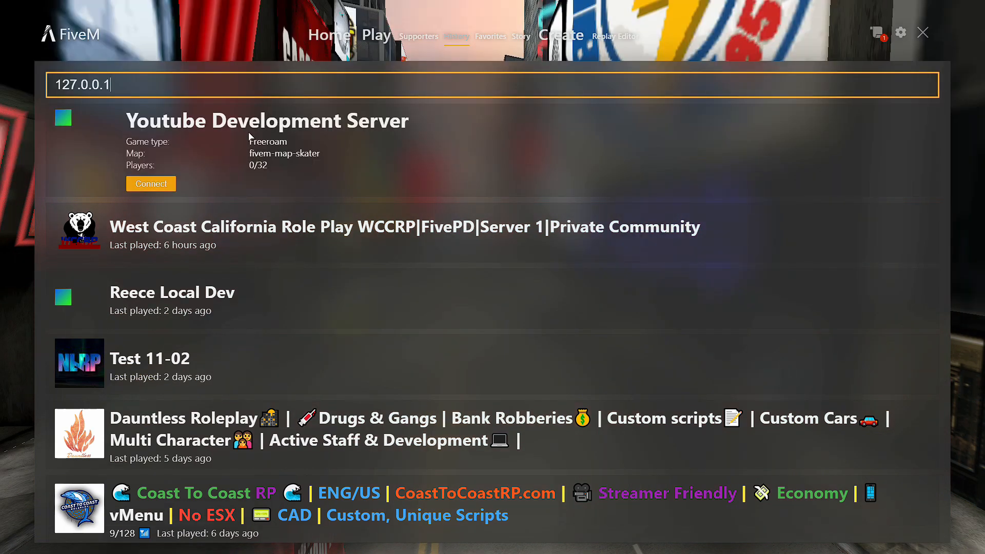
Step: Connect to the Youtube Development Server and open the vehicle related options in vMenu
{"action": "left_click", "coordinate": [161, 184]}
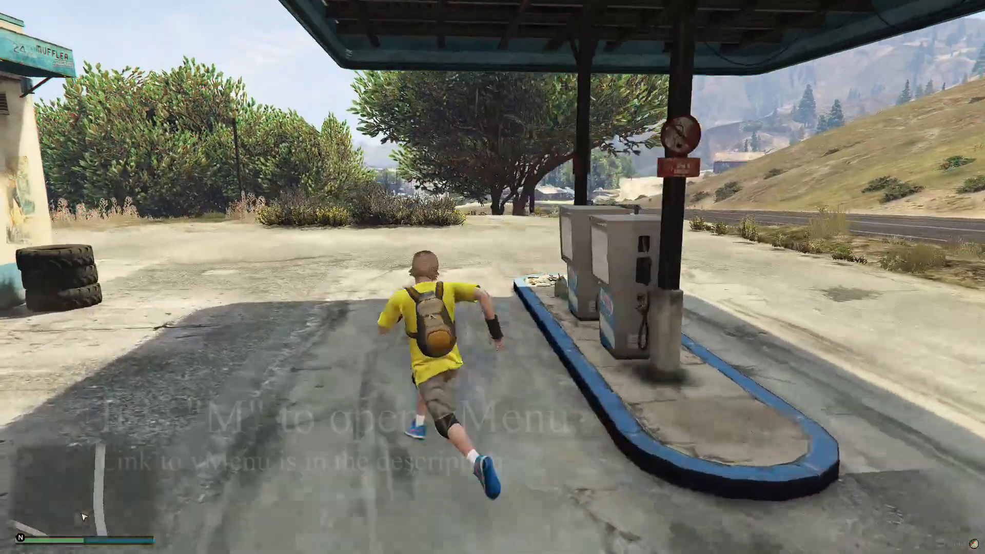
{"action": "key", "text": "m"}
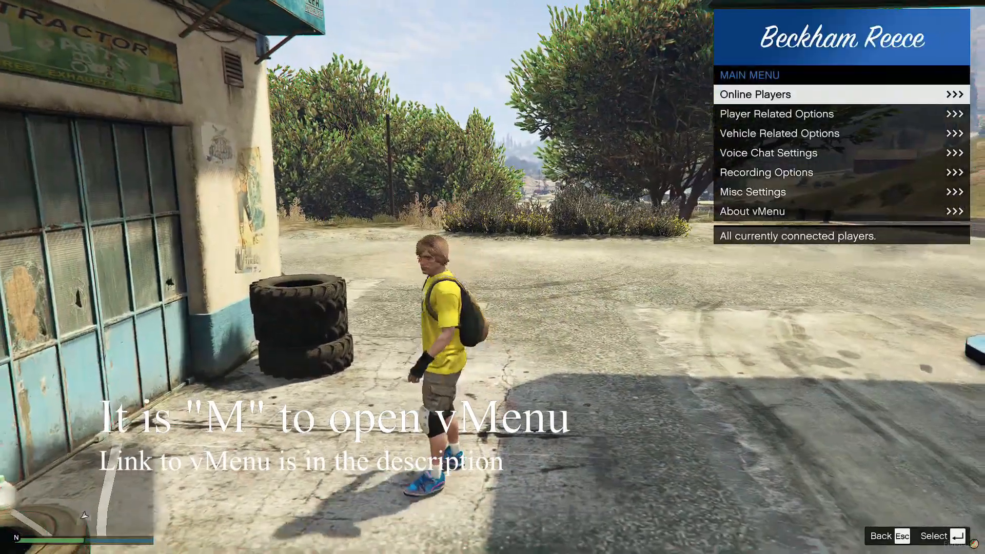
{"action": "key", "text": "s"}
{"action": "key", "text": "w"}
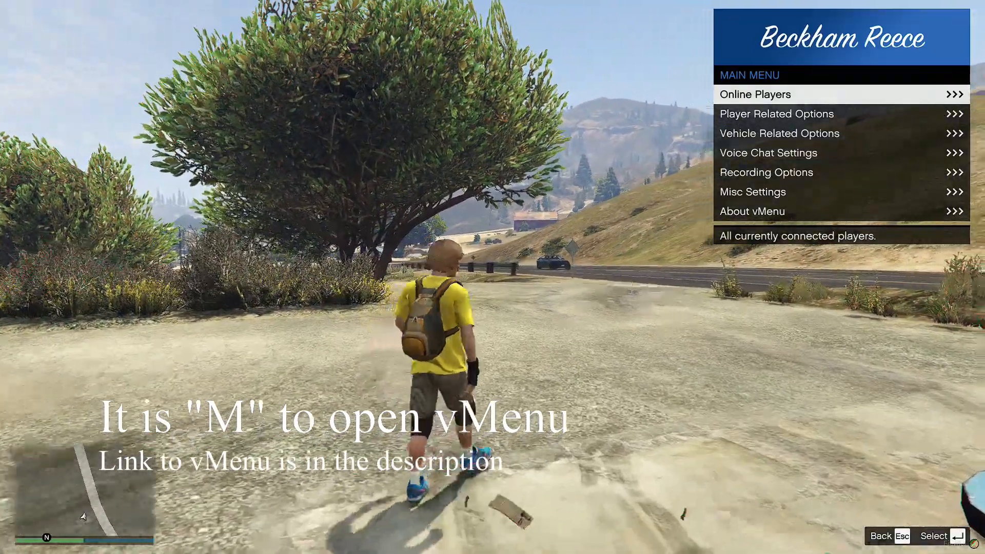
{"action": "key", "text": "Down"}
{"action": "key", "text": "Down"}
{"action": "key", "text": "Return"}
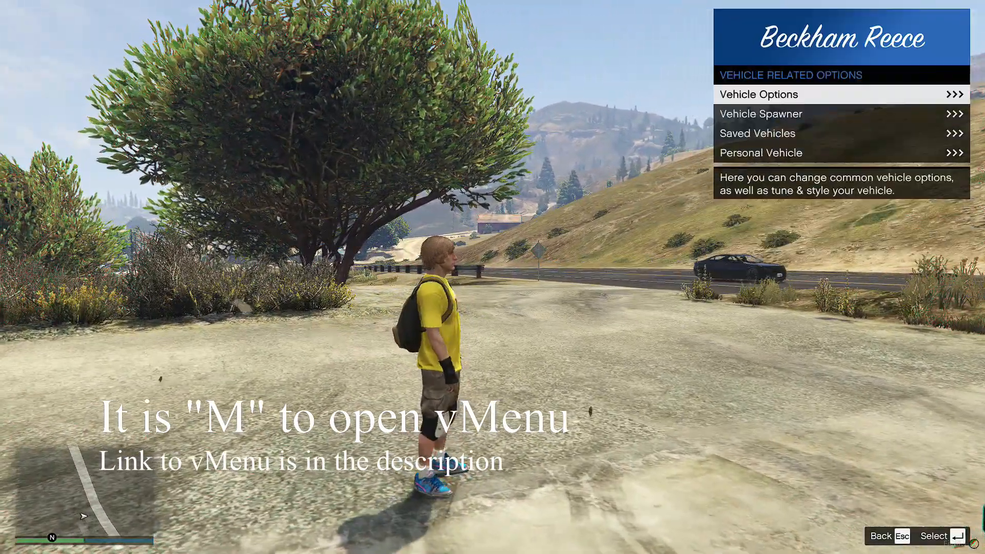
Step: Close and reopen vMenu, and look through its main menu entries, ending on Vehicle Related Options
{"action": "key", "text": "m"}
{"action": "key", "text": "m"}
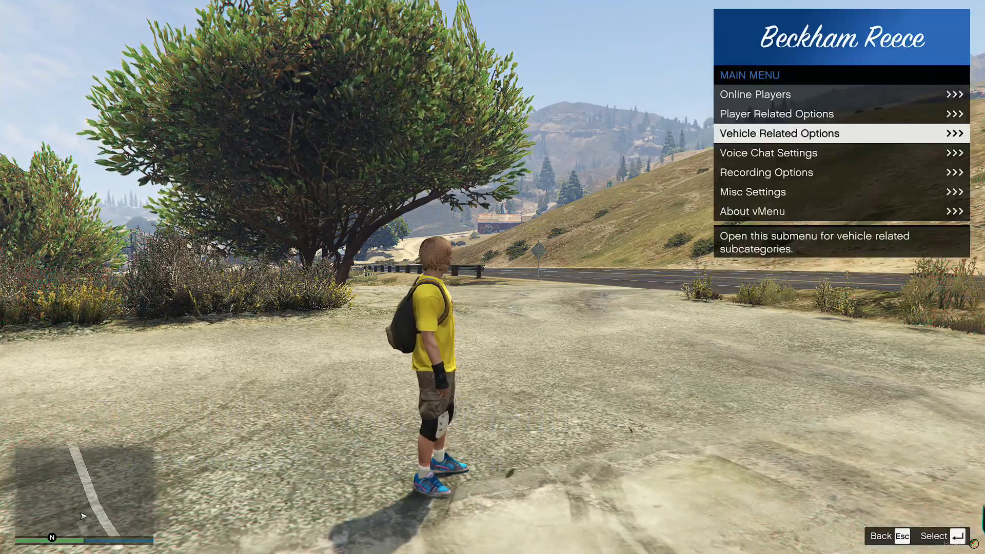
{"action": "key", "text": "Up"}
{"action": "key", "text": "Up"}
{"action": "key", "text": "Down"}
{"action": "key", "text": "Down"}
{"action": "key", "text": "Down"}
{"action": "key", "text": "Down"}
{"action": "key", "text": "Down"}
{"action": "key", "text": "Down"}
{"action": "key", "text": "Down"}
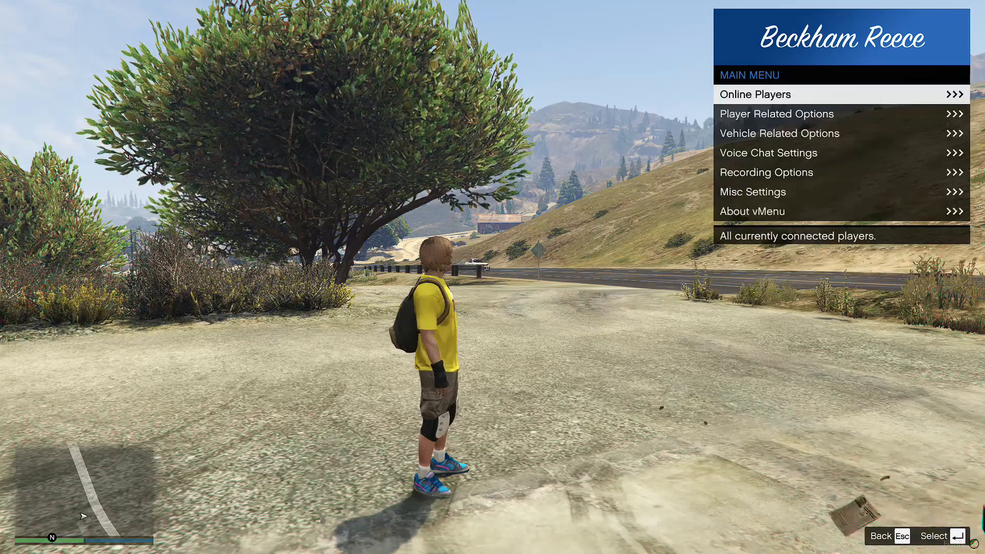
{"action": "key", "text": "Down"}
{"action": "key", "text": "Down"}
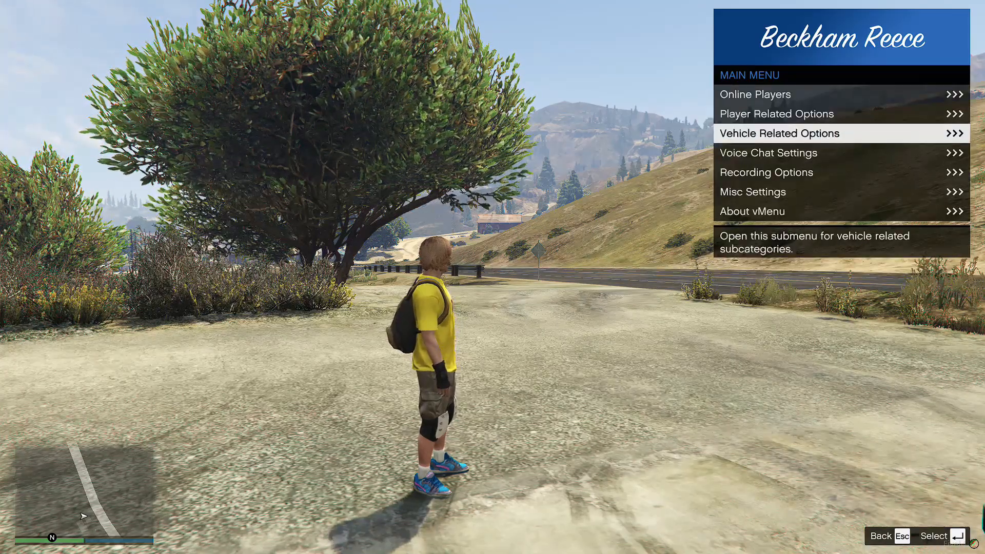
Step: Spawn the vehicle with model name explorer through vMenu's vehicle spawner, and return to the main menu
{"action": "key", "text": "Return"}
{"action": "key", "text": "Down"}
{"action": "key", "text": "Return"}
{"action": "key", "text": "Down"}
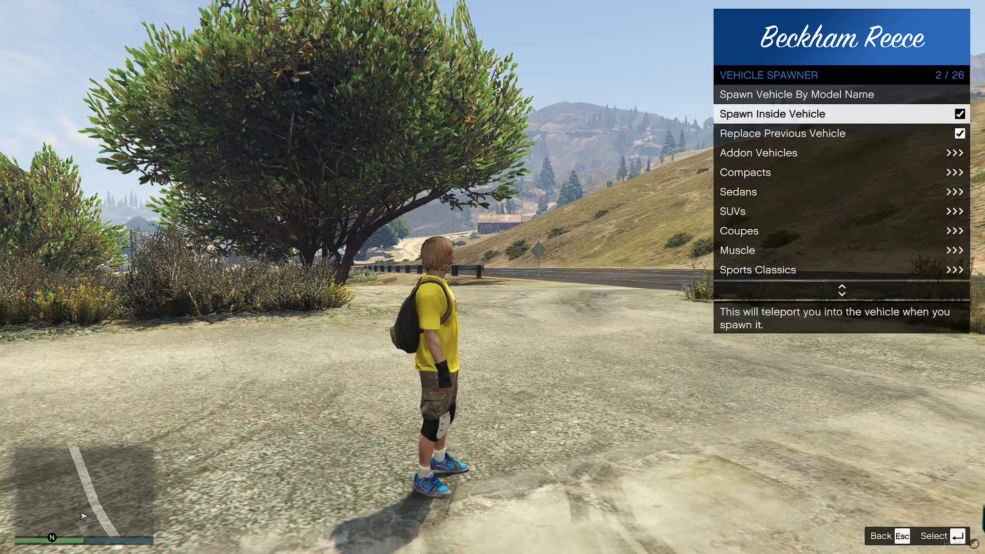
{"action": "key", "text": "Up"}
{"action": "key", "text": "Return"}
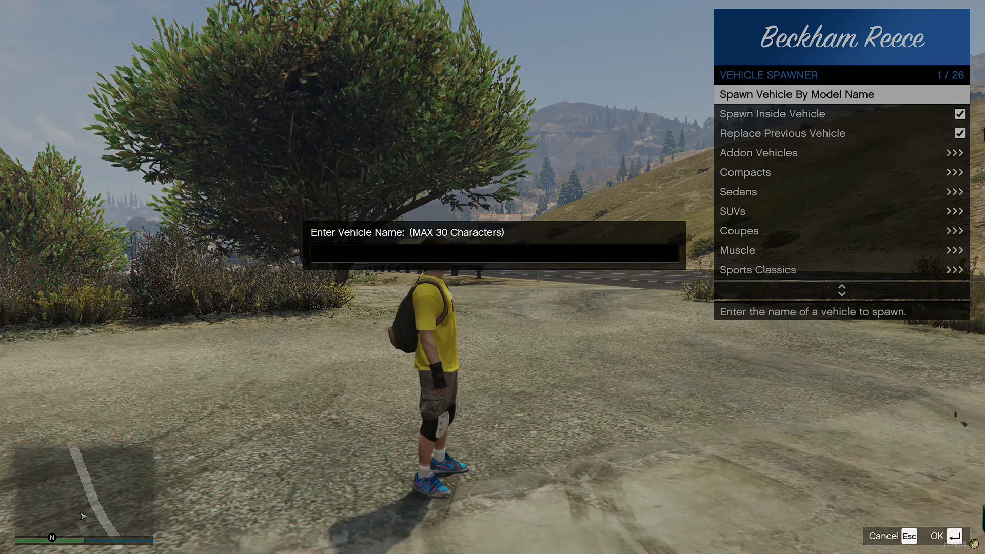
{"action": "type", "text": "orer"}
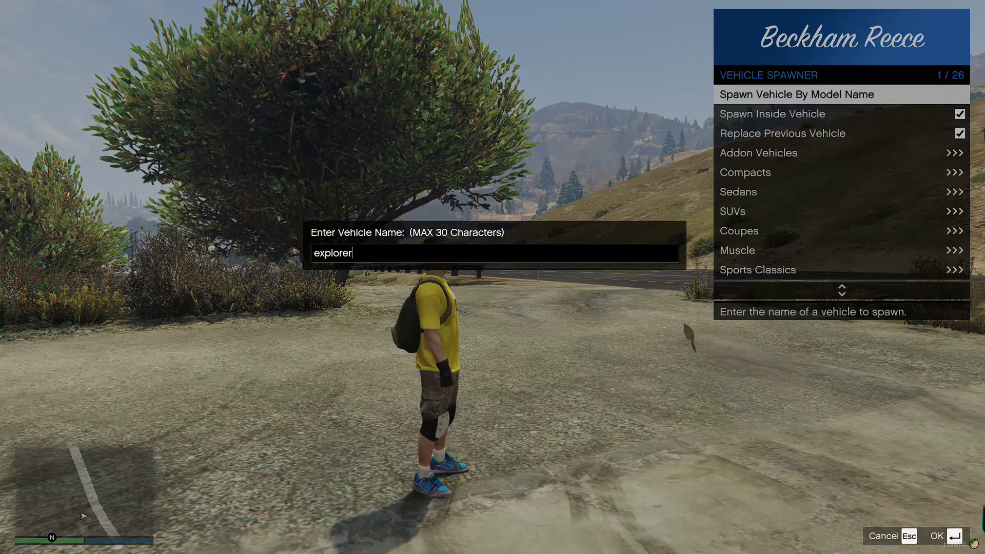
{"action": "key", "text": "Return"}
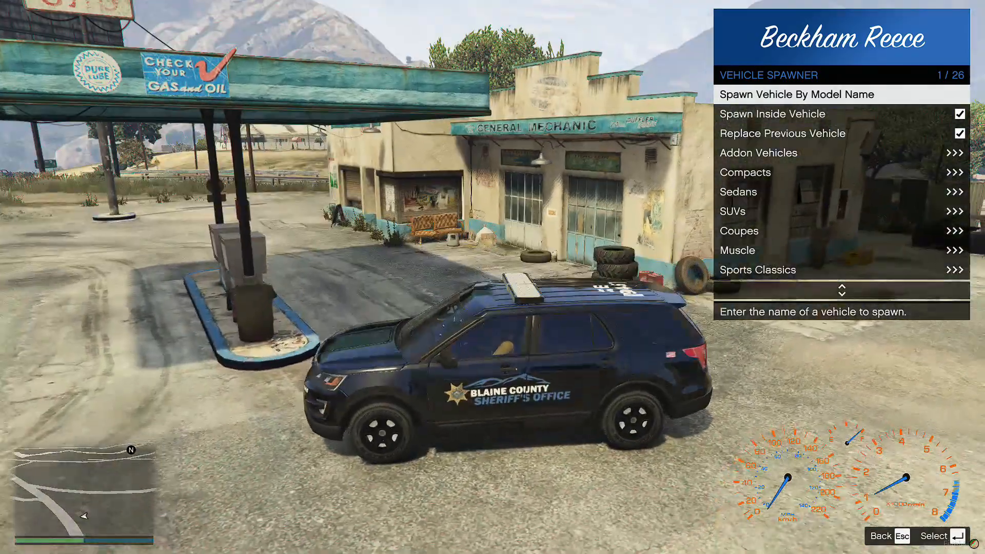
{"action": "key", "text": "Escape"}
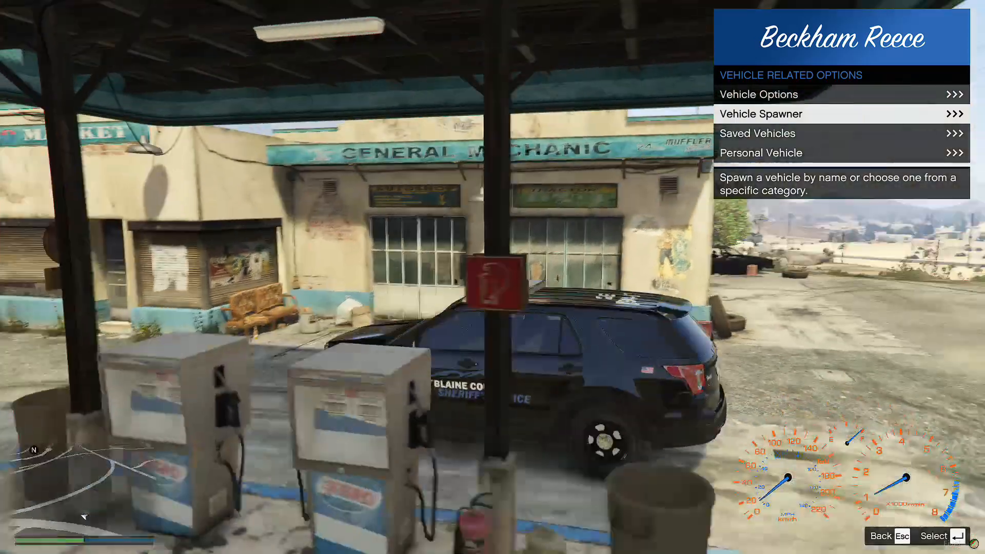
{"action": "key", "text": "Escape"}
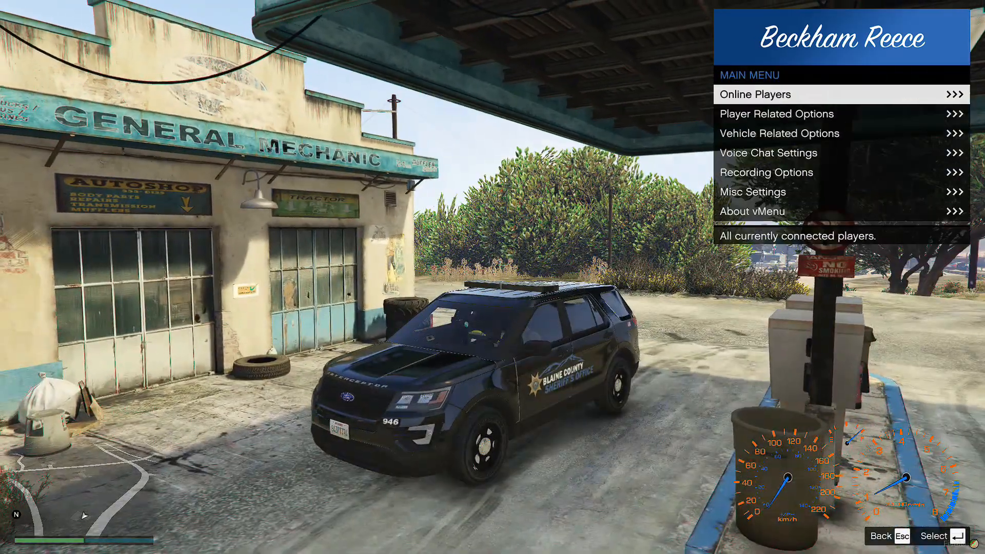
Step: Look through vMenu's options for the spawned vehicle, from Vehicle God Mode to Mod Menu and Vehicle Colors
{"action": "key", "text": "Return"}
{"action": "key", "text": "Down"}
{"action": "key", "text": "Up"}
{"action": "key", "text": "Return"}
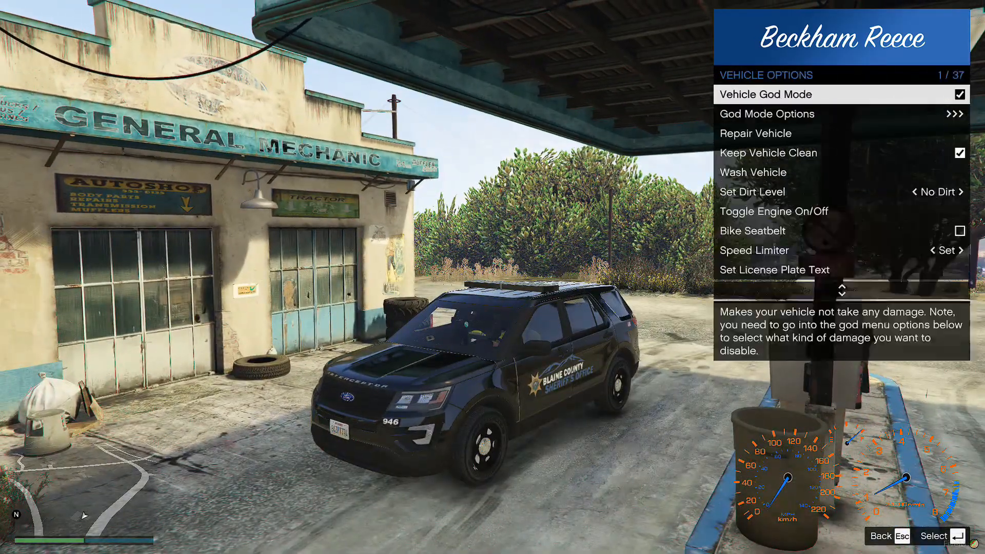
{"action": "key", "text": "Down"}
{"action": "key", "text": "Down"}
{"action": "key", "text": "Down"}
{"action": "key", "text": "Down"}
{"action": "key", "text": "Down"}
{"action": "key", "text": "Down"}
{"action": "key", "text": "Down"}
{"action": "key", "text": "Down"}
{"action": "key", "text": "Down"}
{"action": "key", "text": "Down"}
{"action": "key", "text": "Down"}
{"action": "key", "text": "Down"}
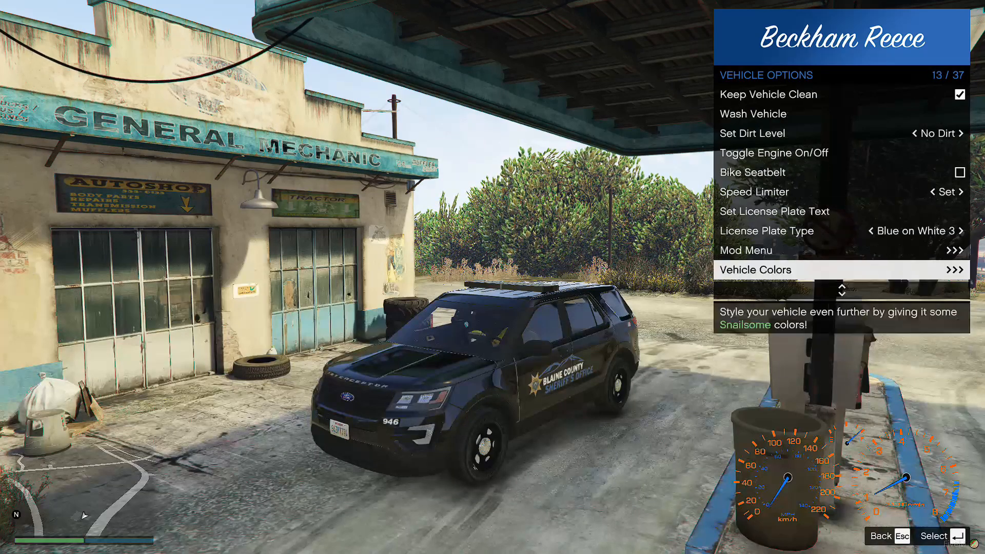
{"action": "key", "text": "Up"}
{"action": "key", "text": "Down"}
{"action": "key", "text": "Down"}
{"action": "key", "text": "Up"}
{"action": "key", "text": "Up"}
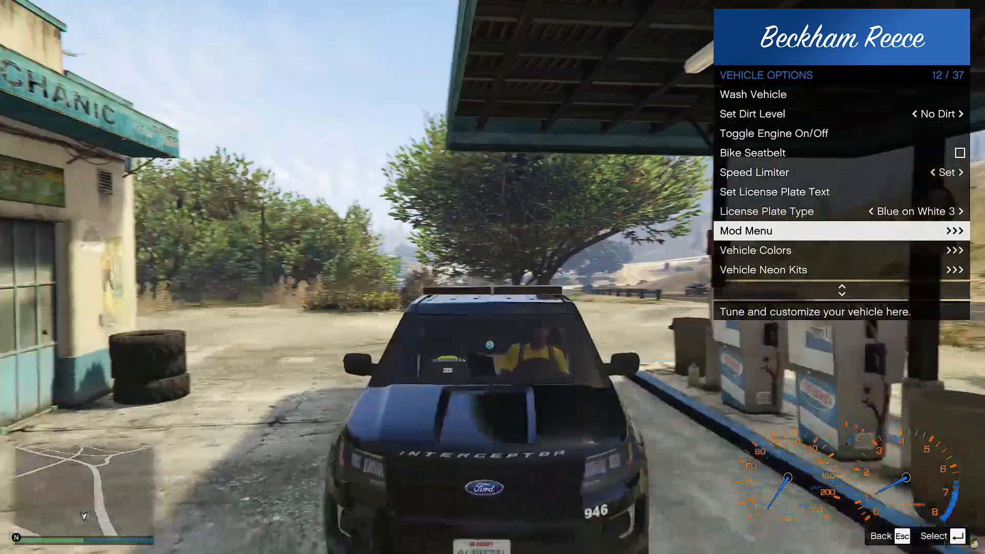
Step: Examine the mods offered for the vehicle in the Mod Menu, including Window Tint, and close vMenu
{"action": "key", "text": "Return"}
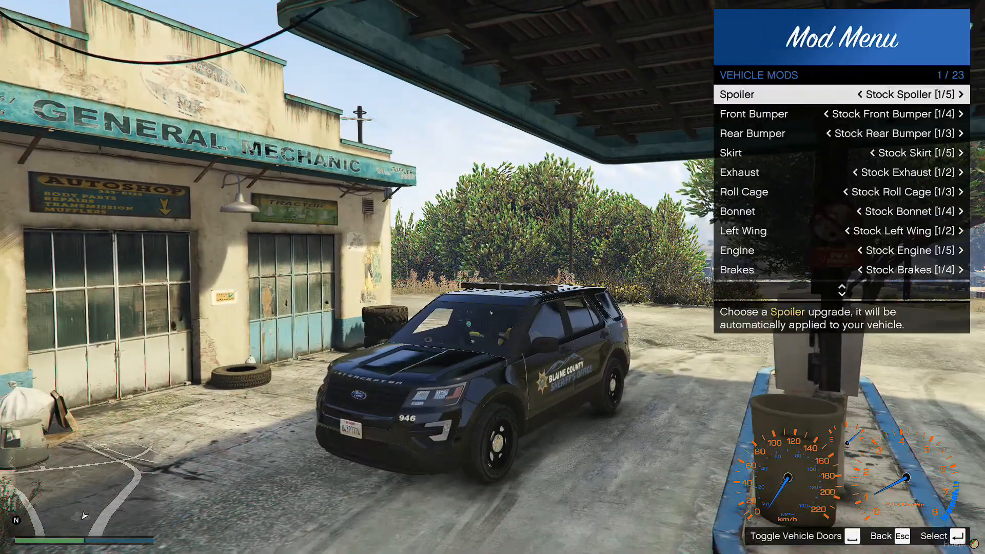
{"action": "key", "text": "Up"}
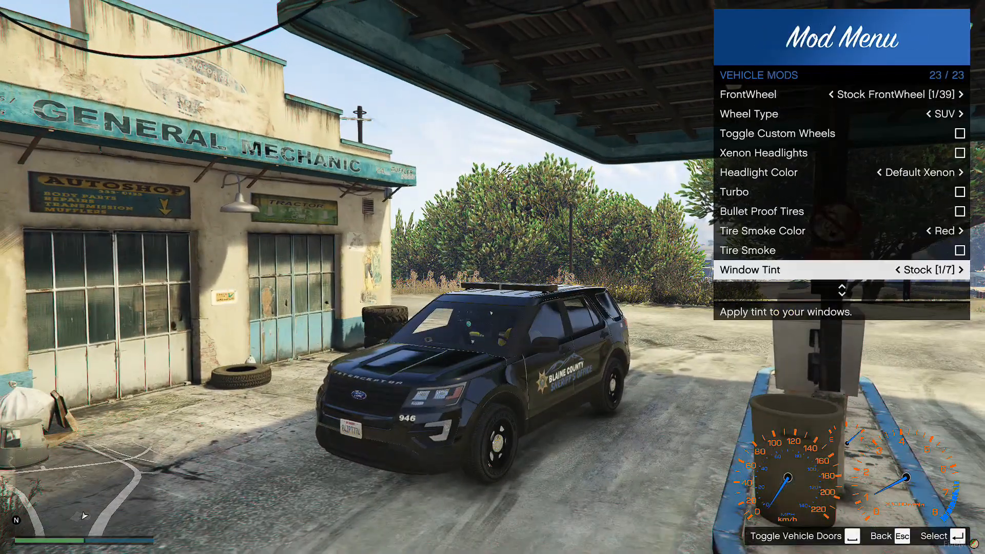
{"action": "key", "text": "Escape"}
{"action": "key", "text": "Escape"}
{"action": "key", "text": "Escape"}
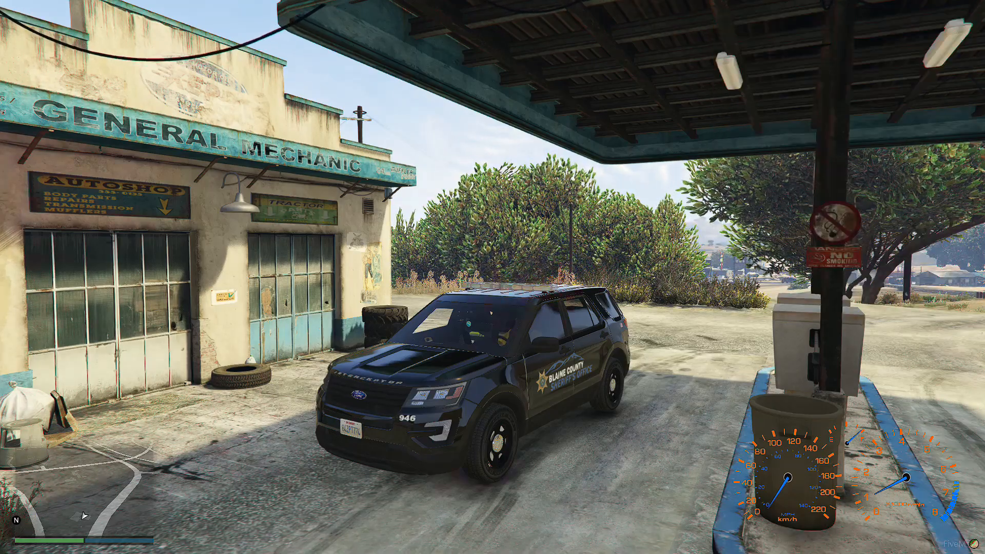
Step: Try to switch on the patrol car's emergency lights
{"action": "key", "text": "q"}
{"action": "key", "text": "q"}
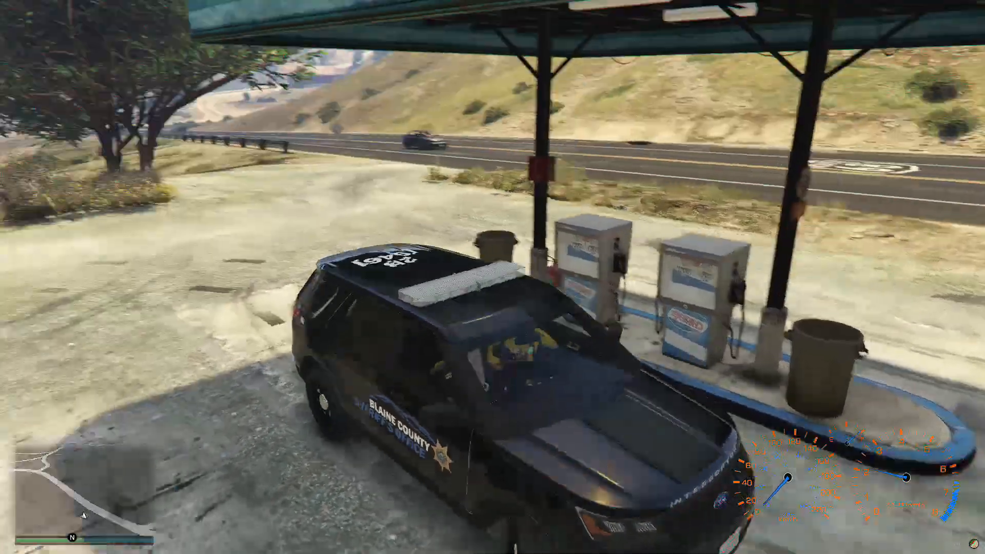
{"action": "key", "text": "q"}
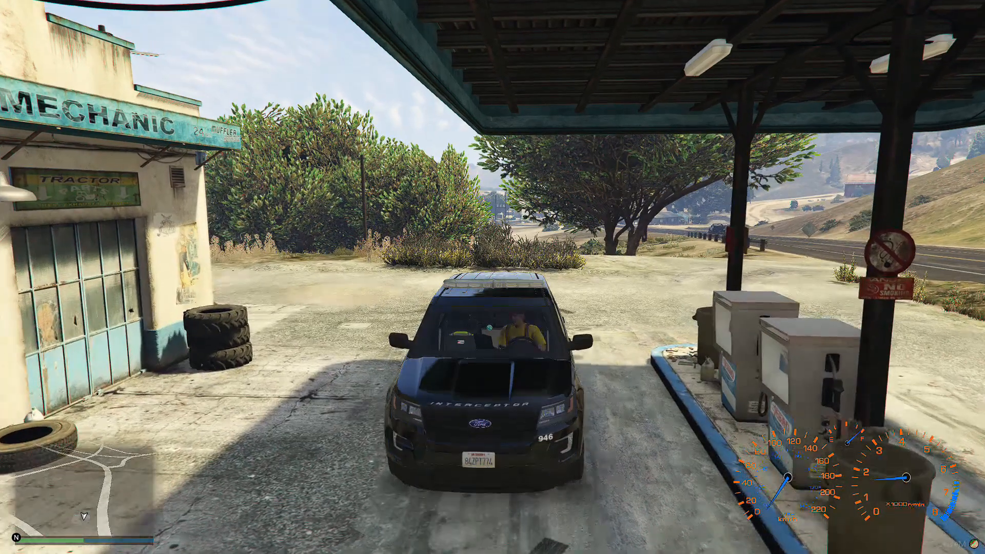
Step: Enable Extra #1 to #5 and #7 to #9 for the patrol car in vMenu's vehicle extras, and close vMenu
{"action": "key", "text": "m"}
{"action": "key", "text": "Return"}
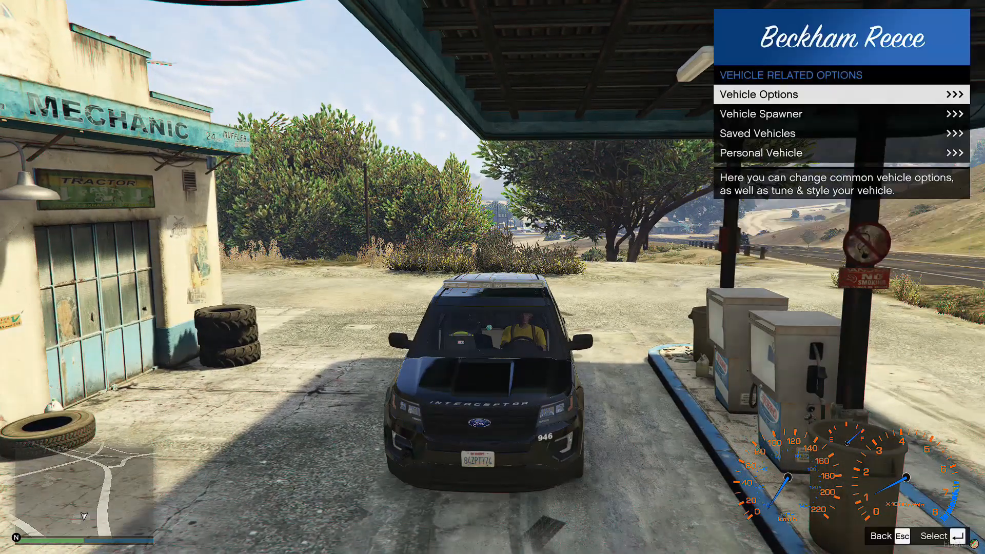
{"action": "key", "text": "Return"}
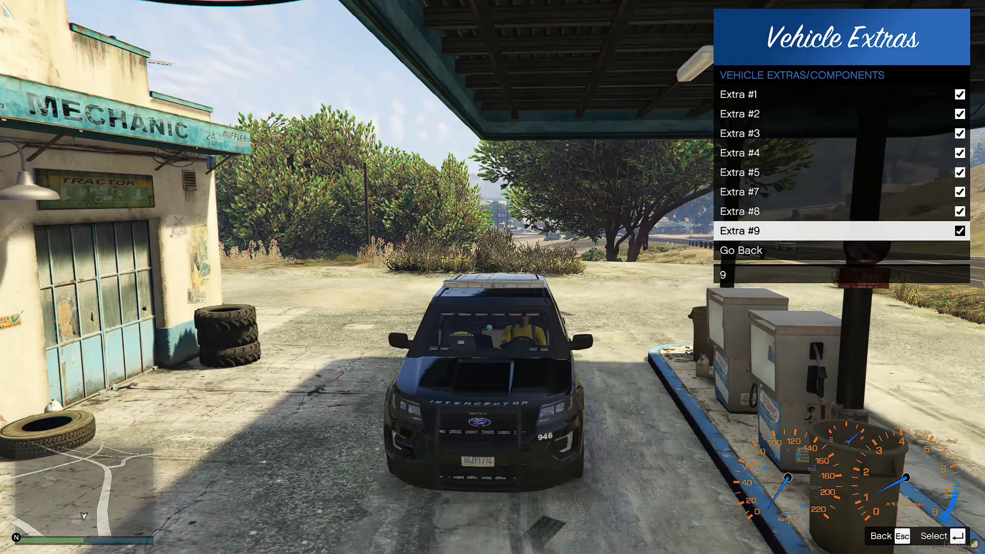
{"action": "key", "text": "Escape"}
{"action": "key", "text": "Escape"}
{"action": "key", "text": "Escape"}
{"action": "key", "text": "Escape"}
Step: Toggle the patrol car's emergency lights and test drive it along Senora Rd to the trailers
{"action": "key", "text": "q"}
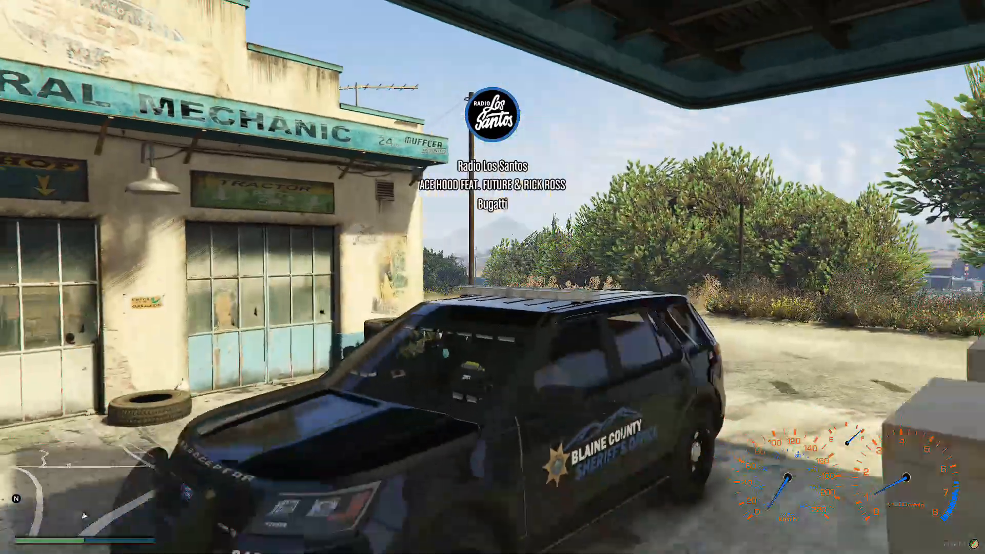
{"action": "key", "text": "q"}
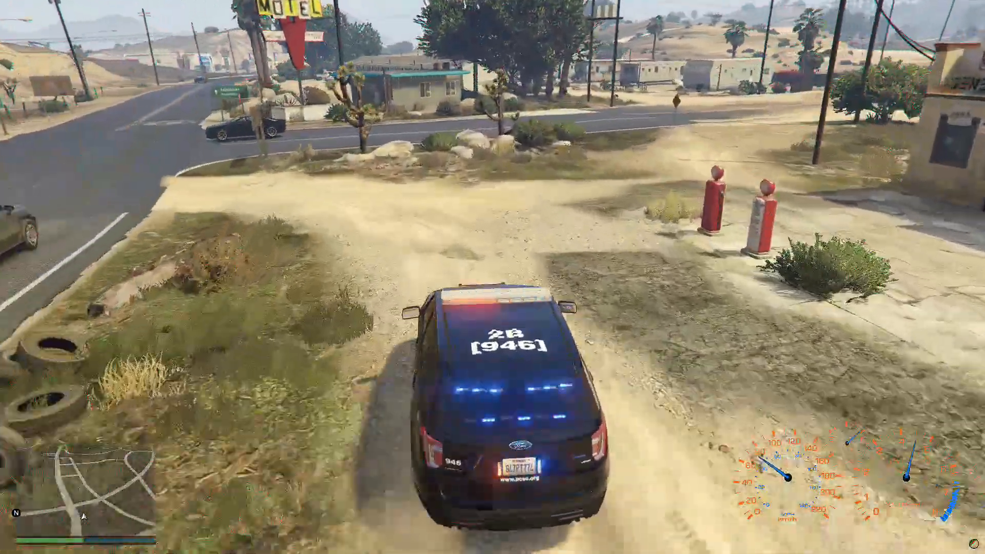
{"action": "key", "text": "d"}
{"action": "key", "text": "w"}
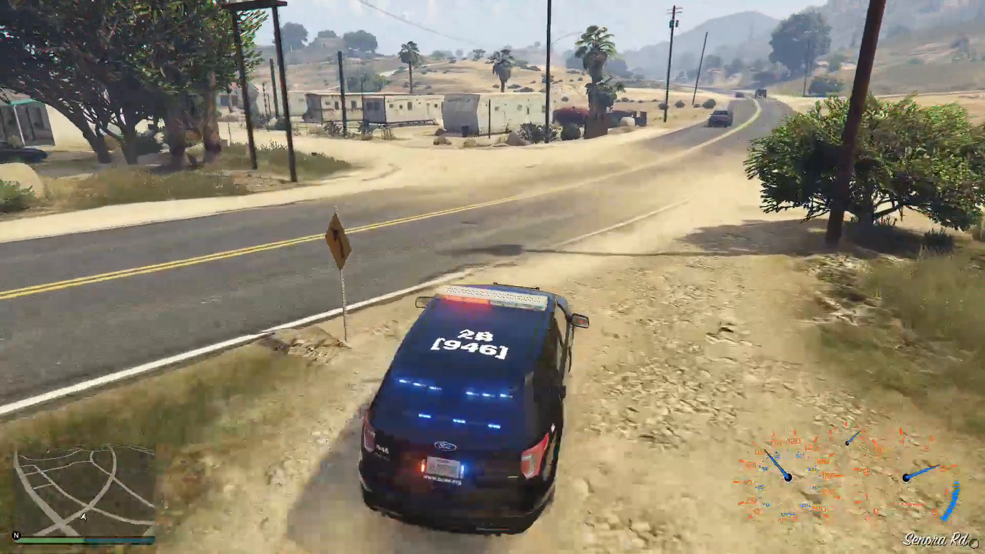
{"action": "key", "text": "a"}
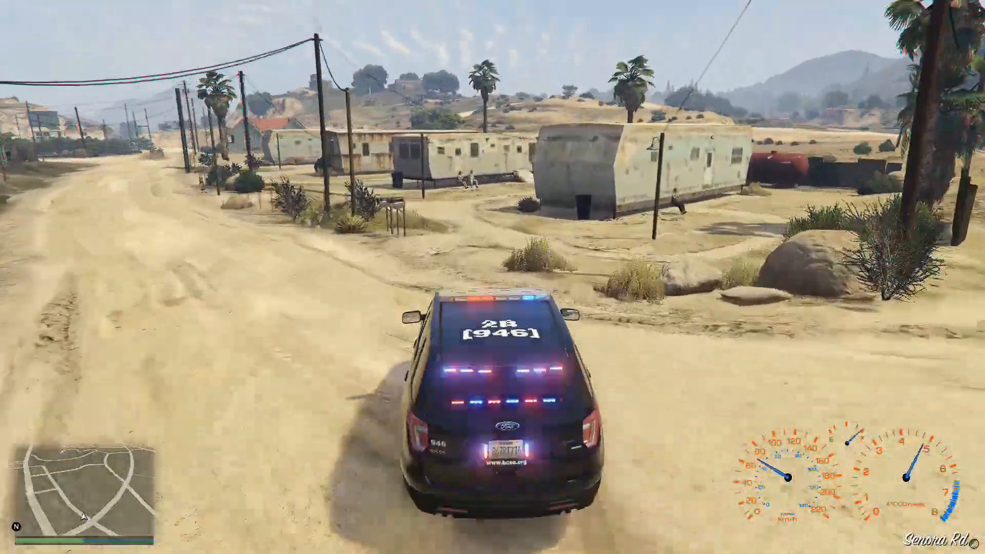
{"action": "key", "text": "a"}
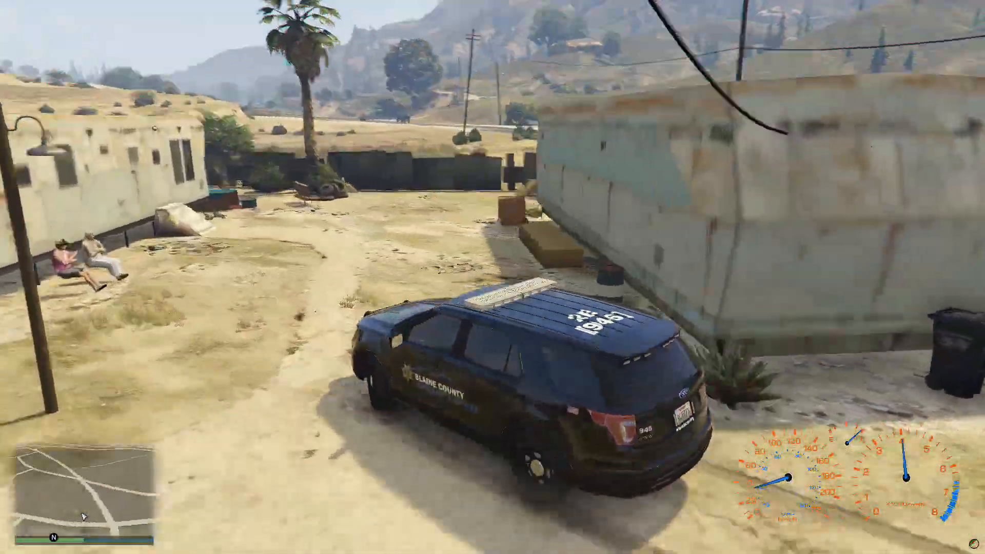